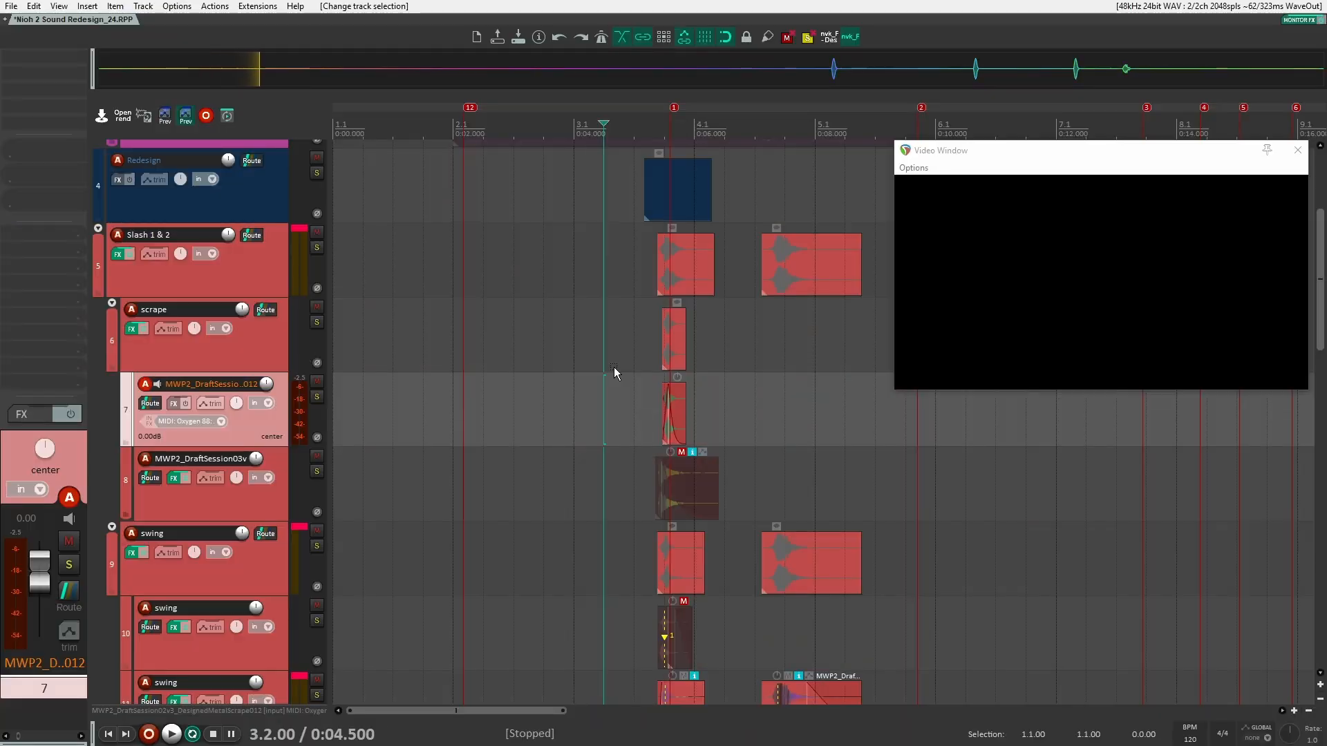
scroll(663, 256, up, 1)
scroll(582, 338, down, 2)
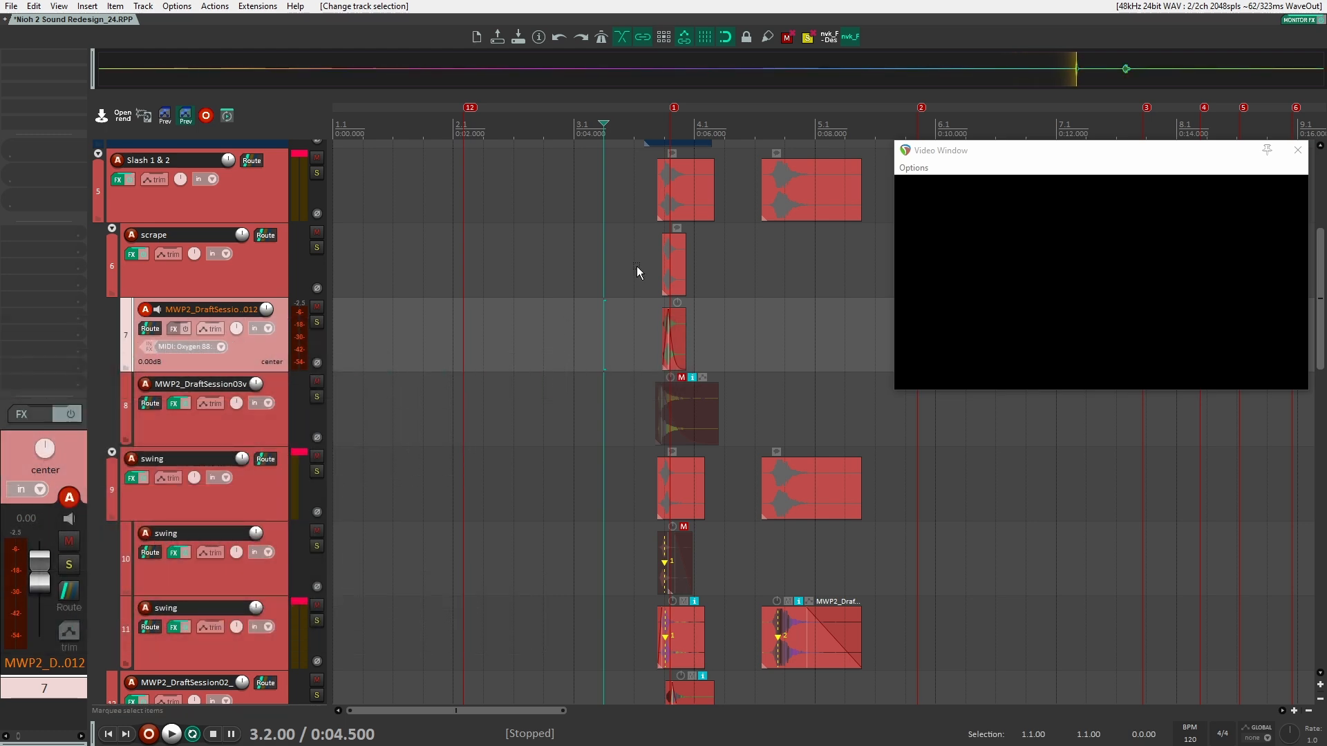
scroll(607, 435, up, 2)
scroll(588, 455, down, 3)
scroll(570, 422, up, 2)
Unmute the Nioh 2 Gameplay.mov item on the Nioh 2 Gameplay track so the video displays.
click(531, 375)
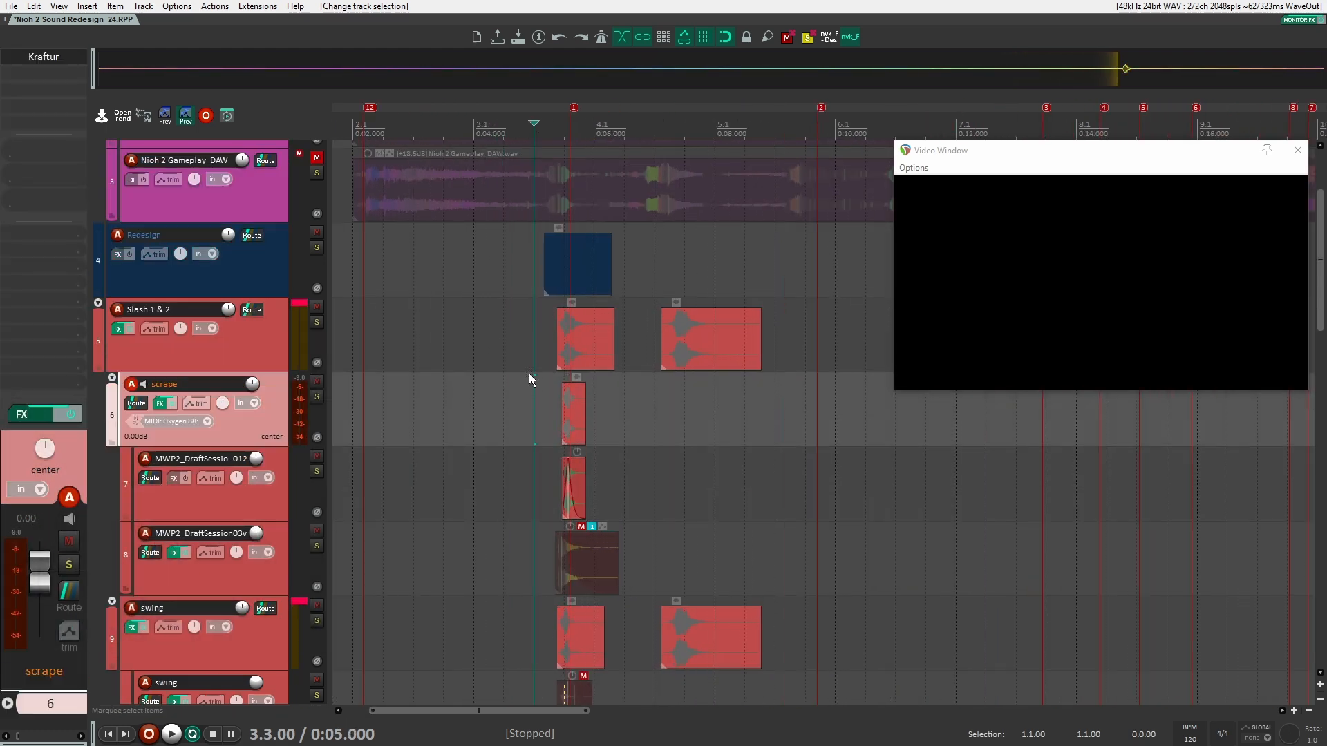
scroll(529, 375, up, 2)
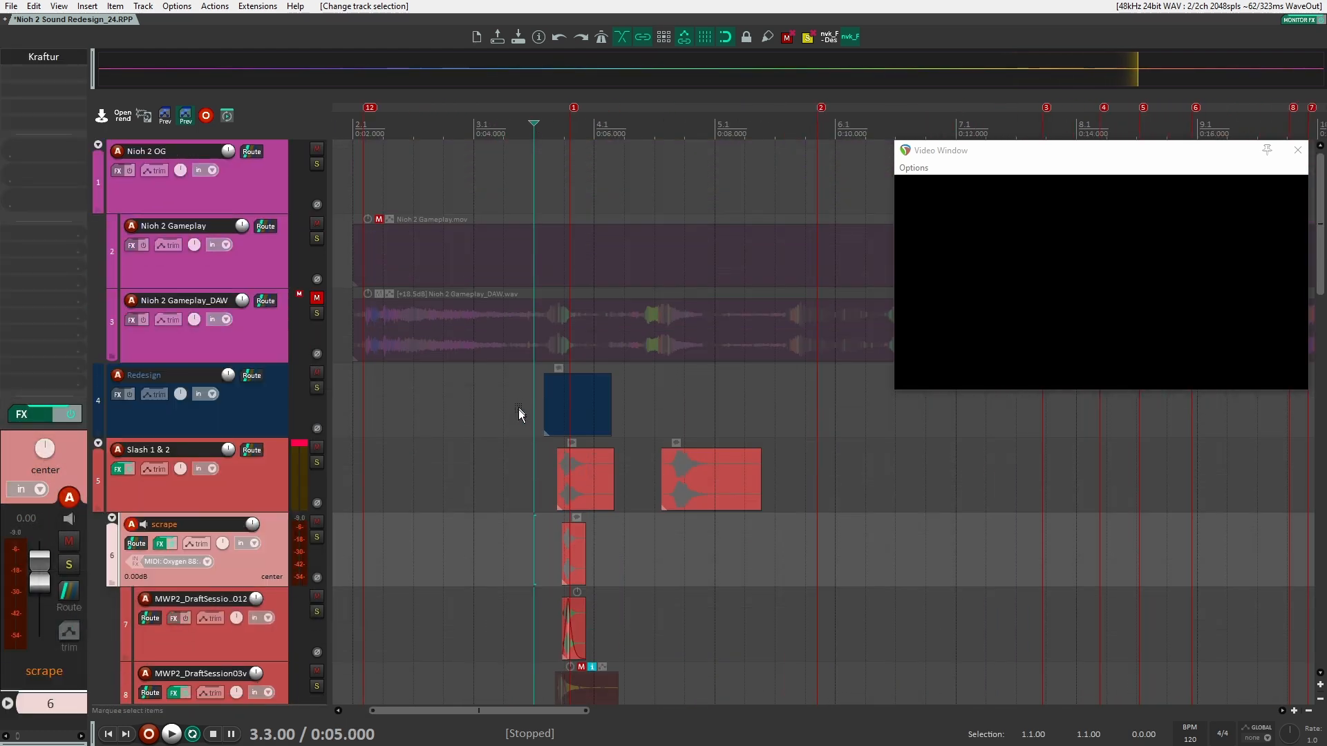
click(378, 220)
scroll(497, 332, down, 4)
click(520, 359)
scroll(546, 380, up, 3)
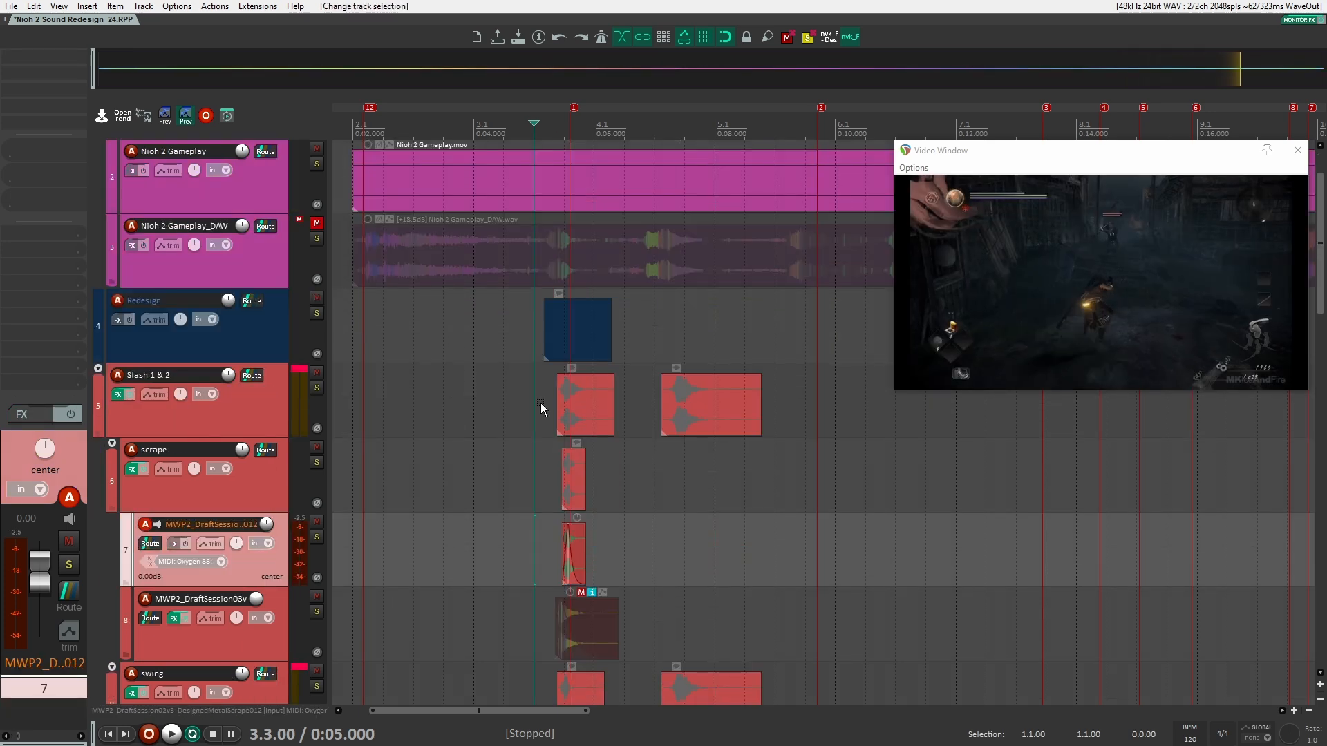
Play both slashes with only the Slash 1 & 2 track soloed, starting at 0:05.000, and unsolo the track.
scroll(540, 405, down, 1)
scroll(555, 413, up, 2)
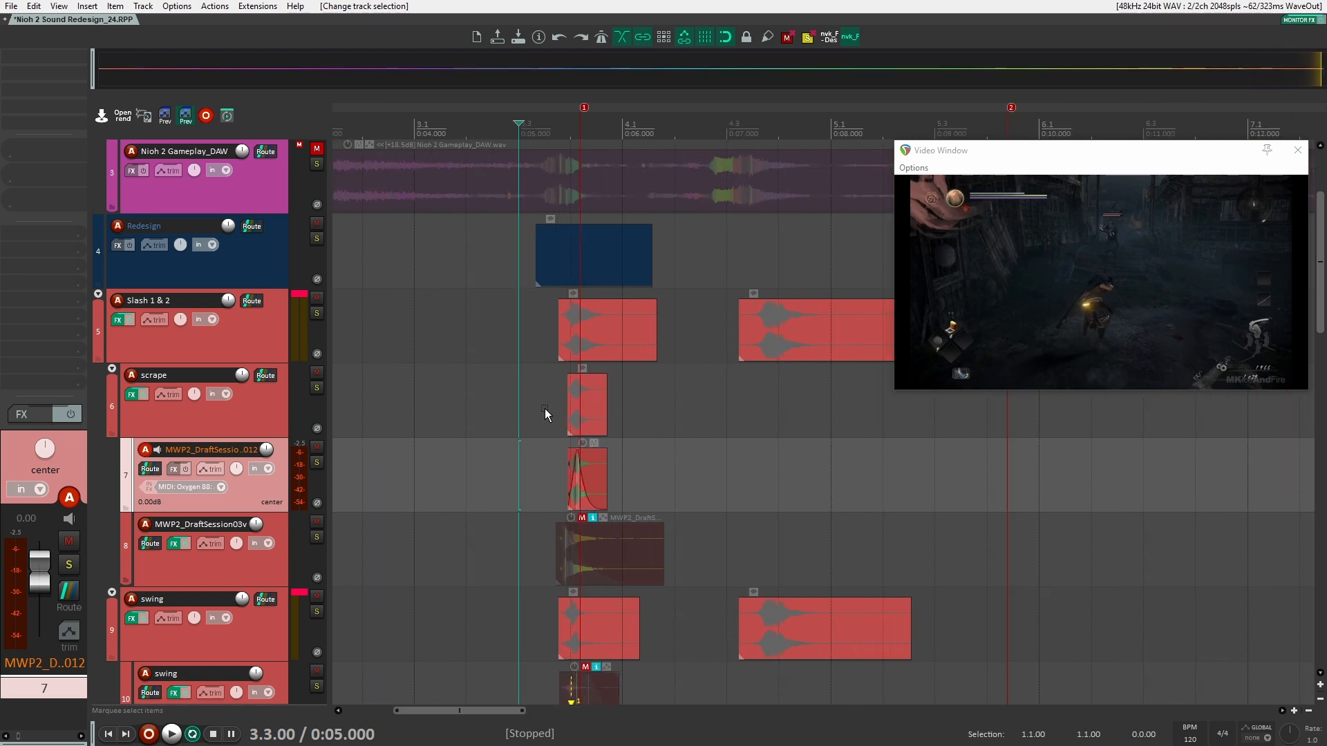
click(316, 313)
scroll(498, 360, down, 1)
click(552, 318)
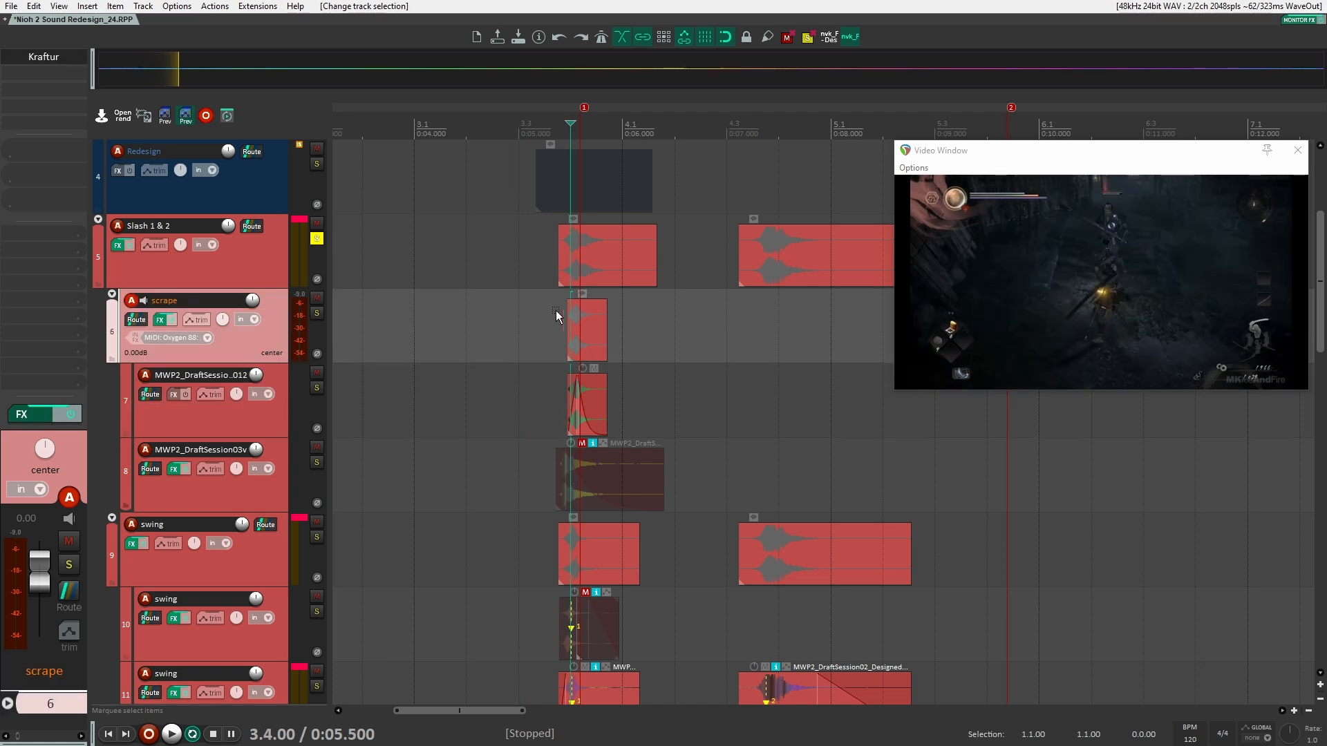
scroll(527, 312, up, 1)
click(535, 332)
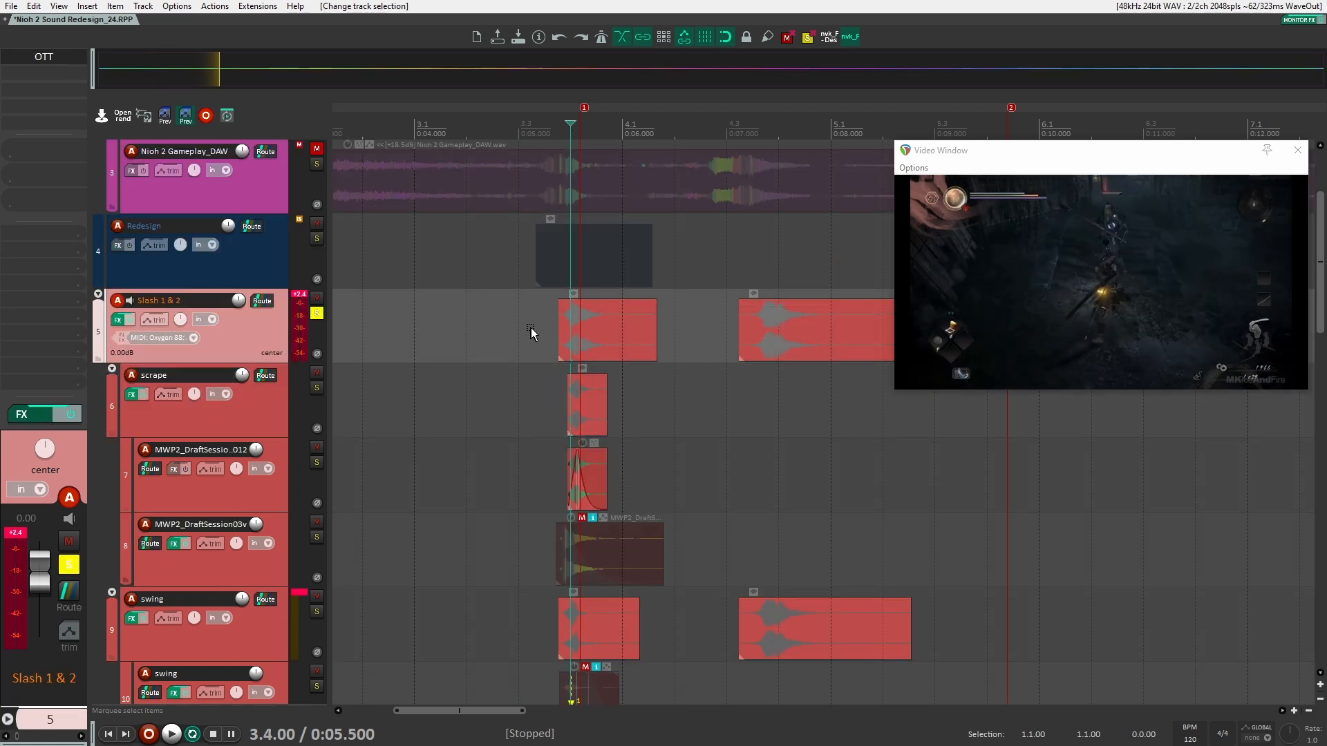
click(538, 336)
scroll(549, 330, down, 1)
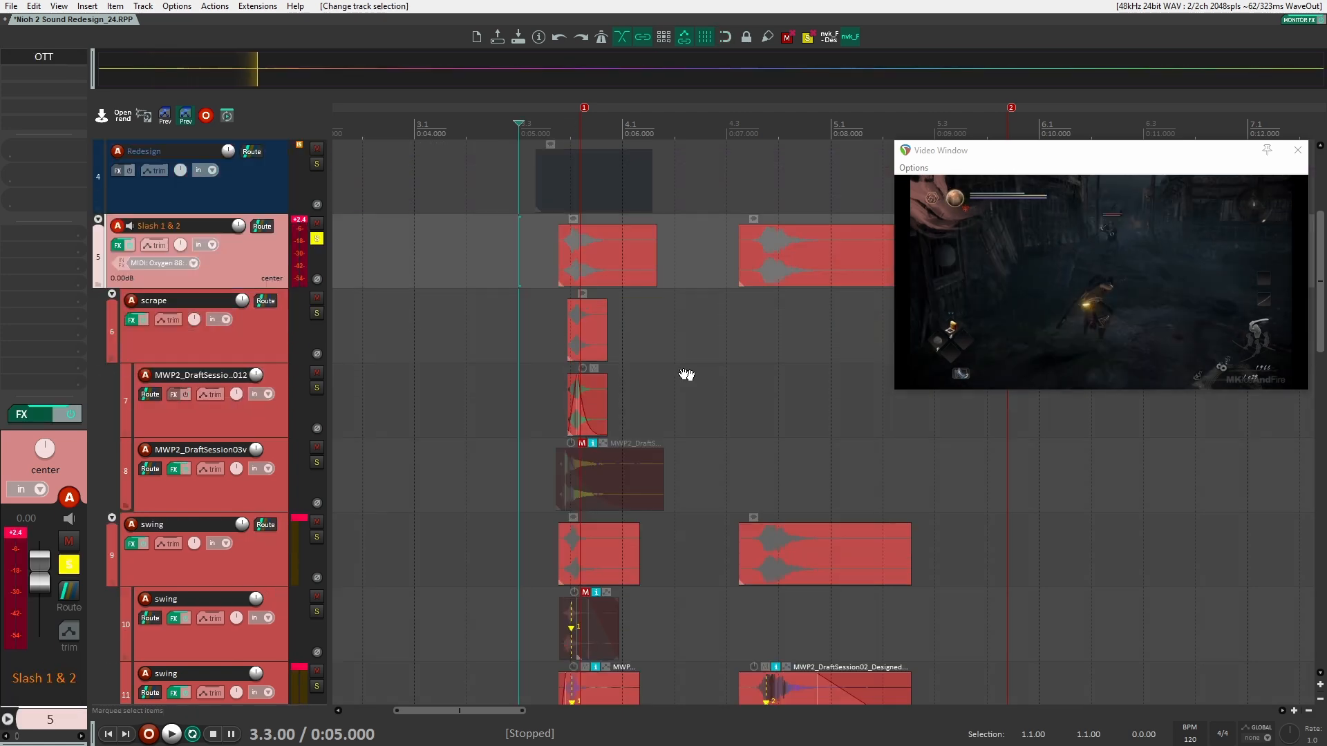
scroll(449, 379, down, 1)
drag(686, 373, 587, 377)
key(space)
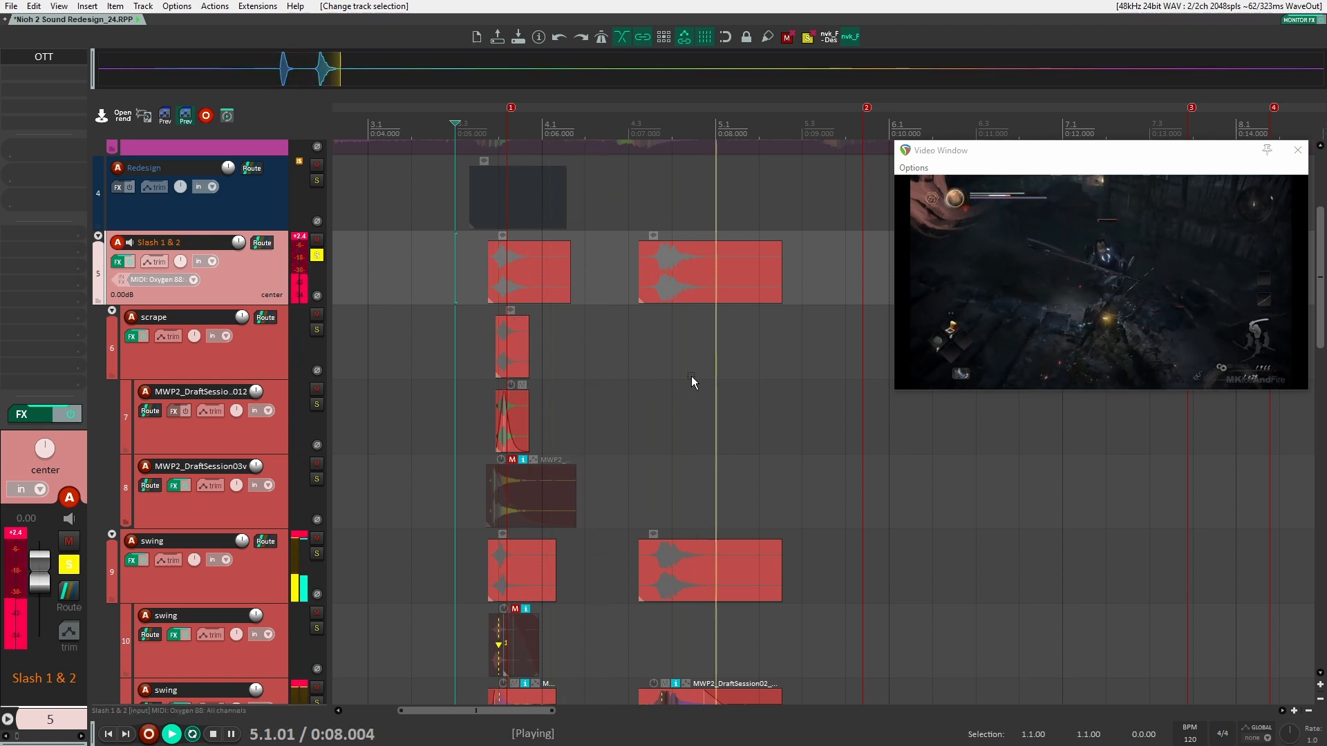
key(space)
click(317, 255)
scroll(458, 338, down, 1)
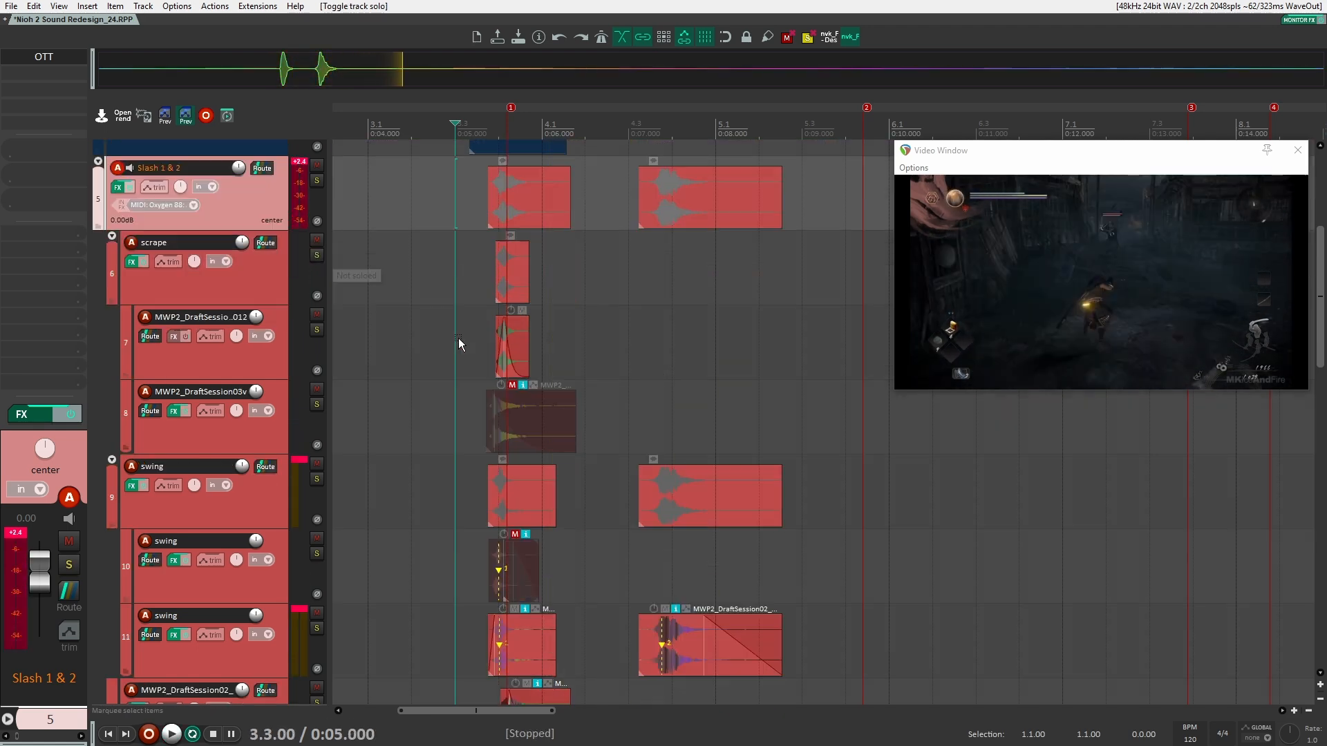
scroll(462, 337, down, 1)
scroll(462, 337, up, 1)
scroll(462, 337, down, 1)
scroll(462, 337, up, 1)
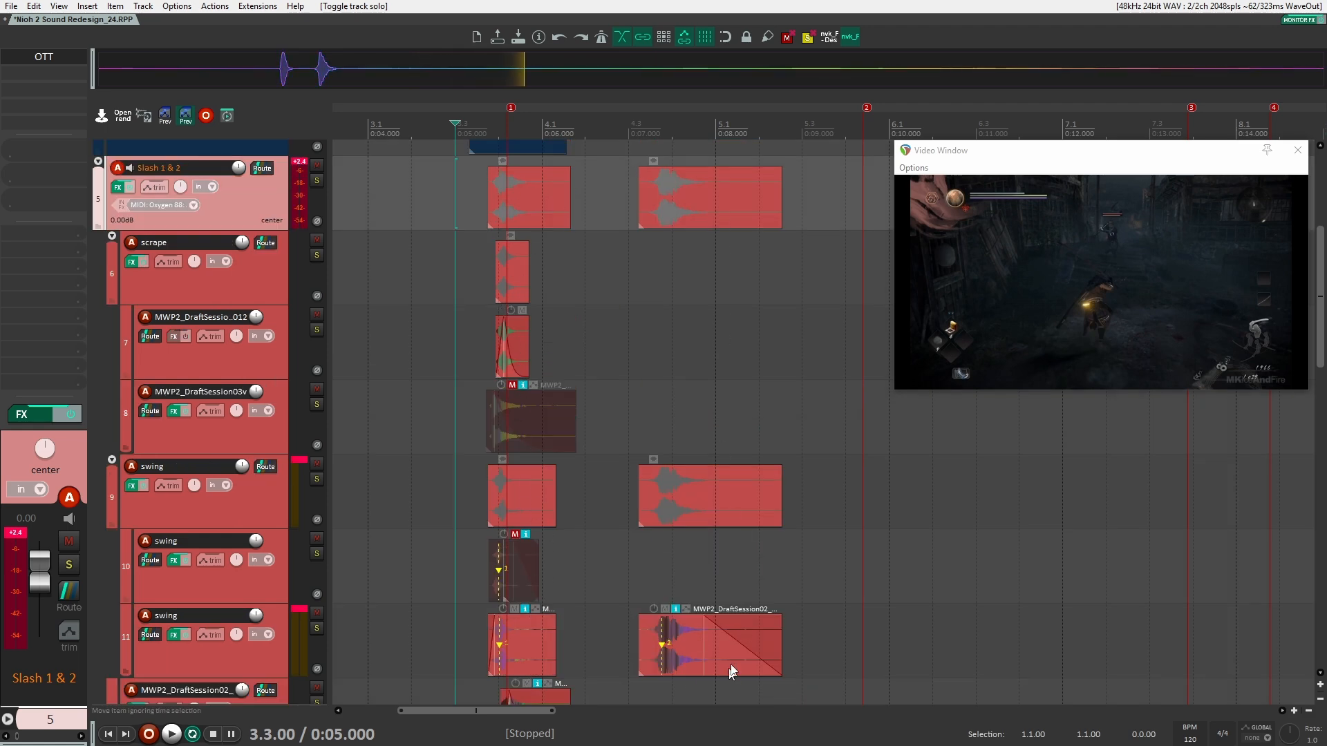
scroll(682, 635, down, 1)
scroll(544, 461, up, 1)
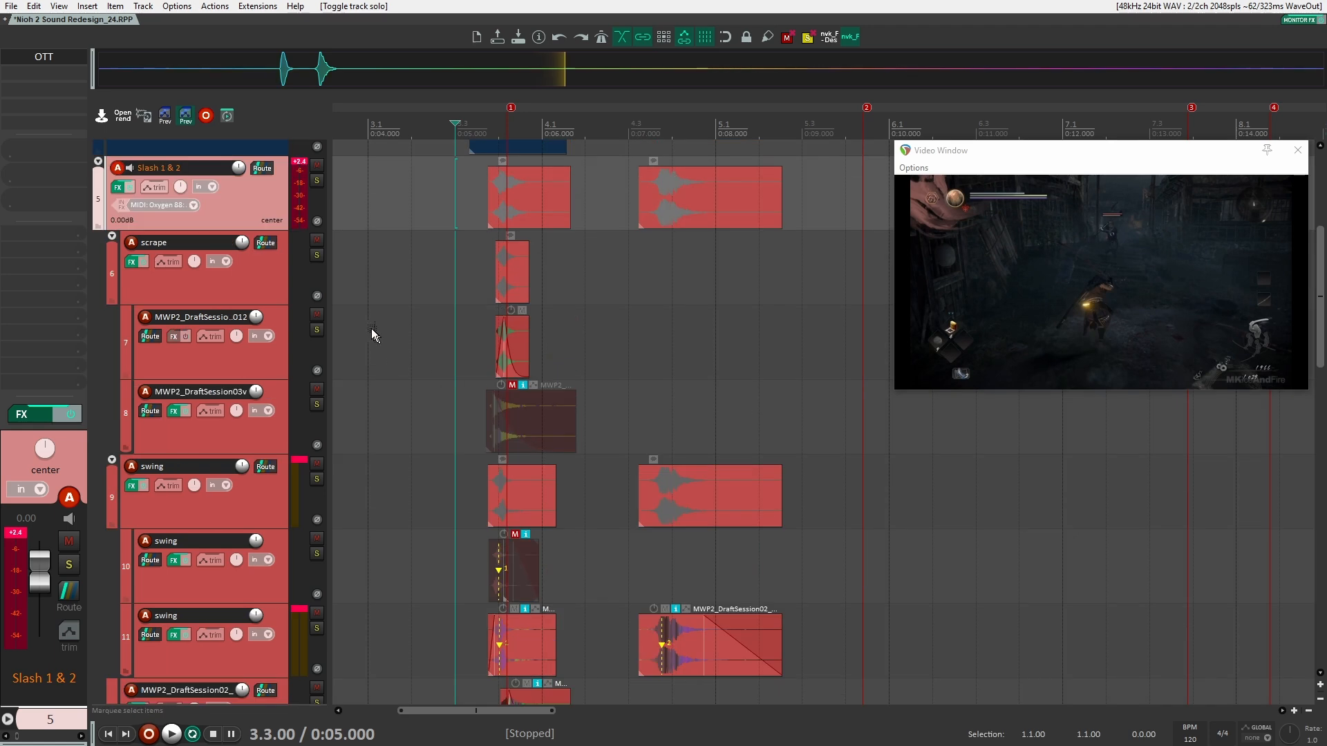
Audition the scrape folder track in solo from just before its item and reposition the video window.
click(315, 257)
click(483, 284)
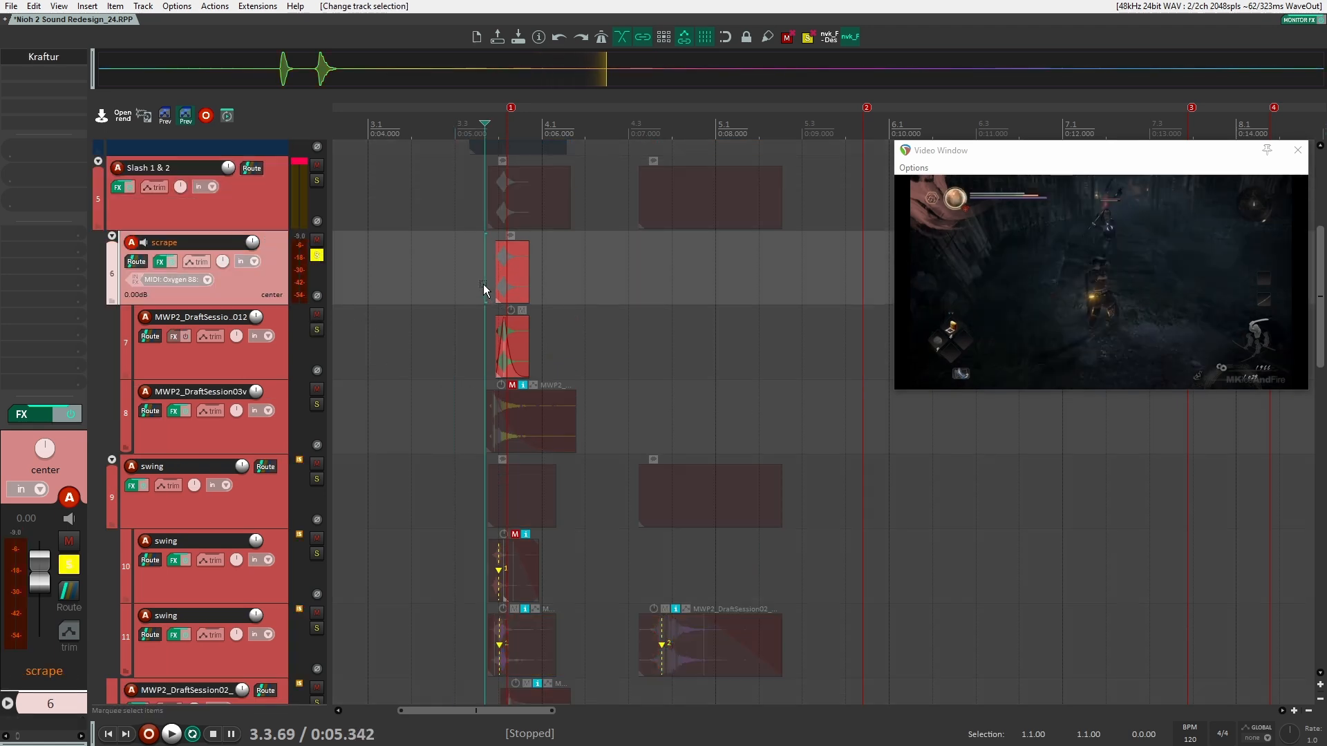
key(space)
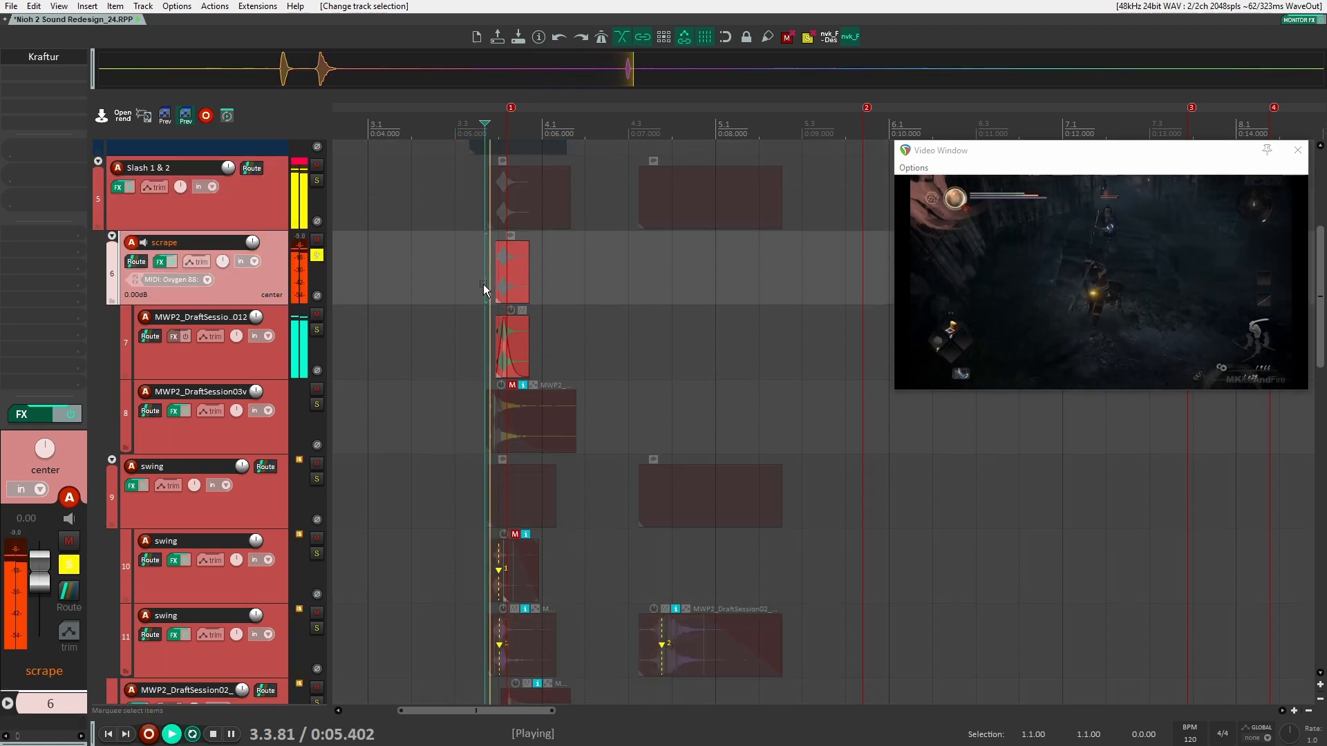
key(space)
drag(1046, 165, 984, 158)
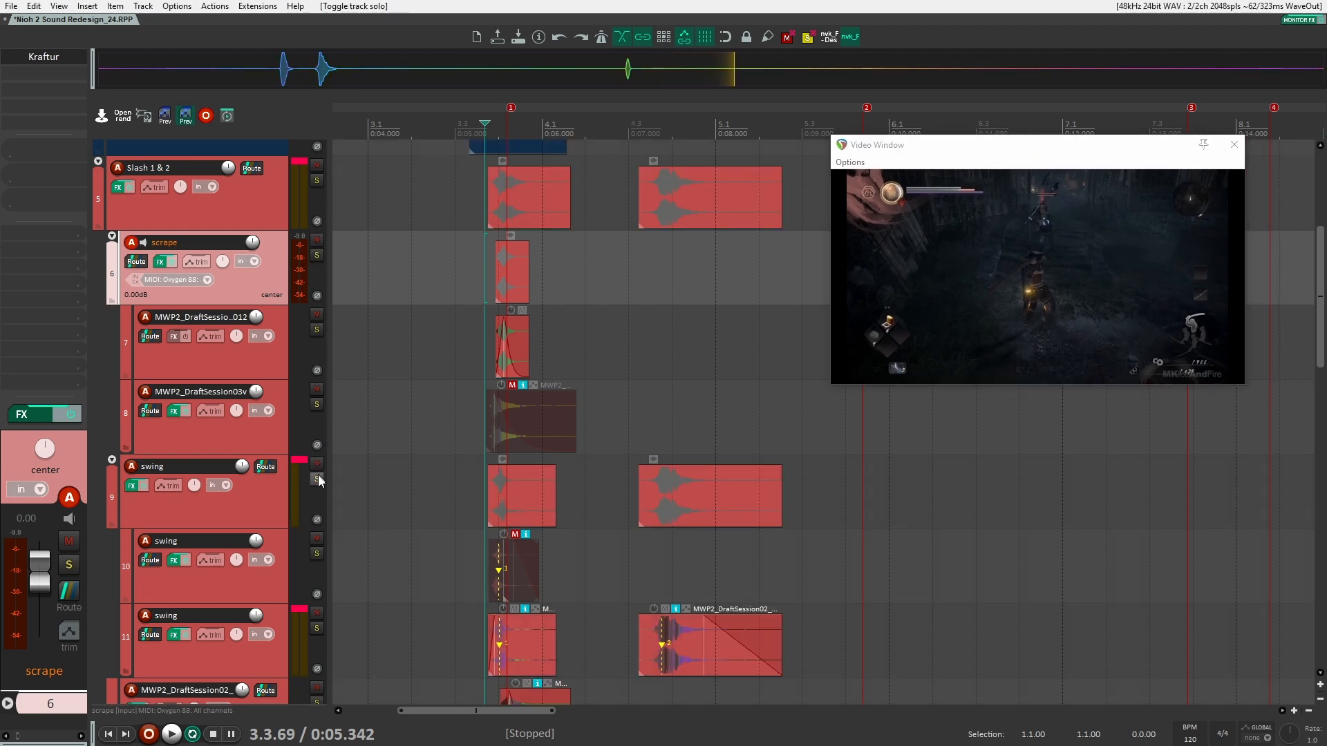
Audition the swing folder track in solo from shortly before the first swing item.
click(442, 475)
scroll(453, 480, down, 2)
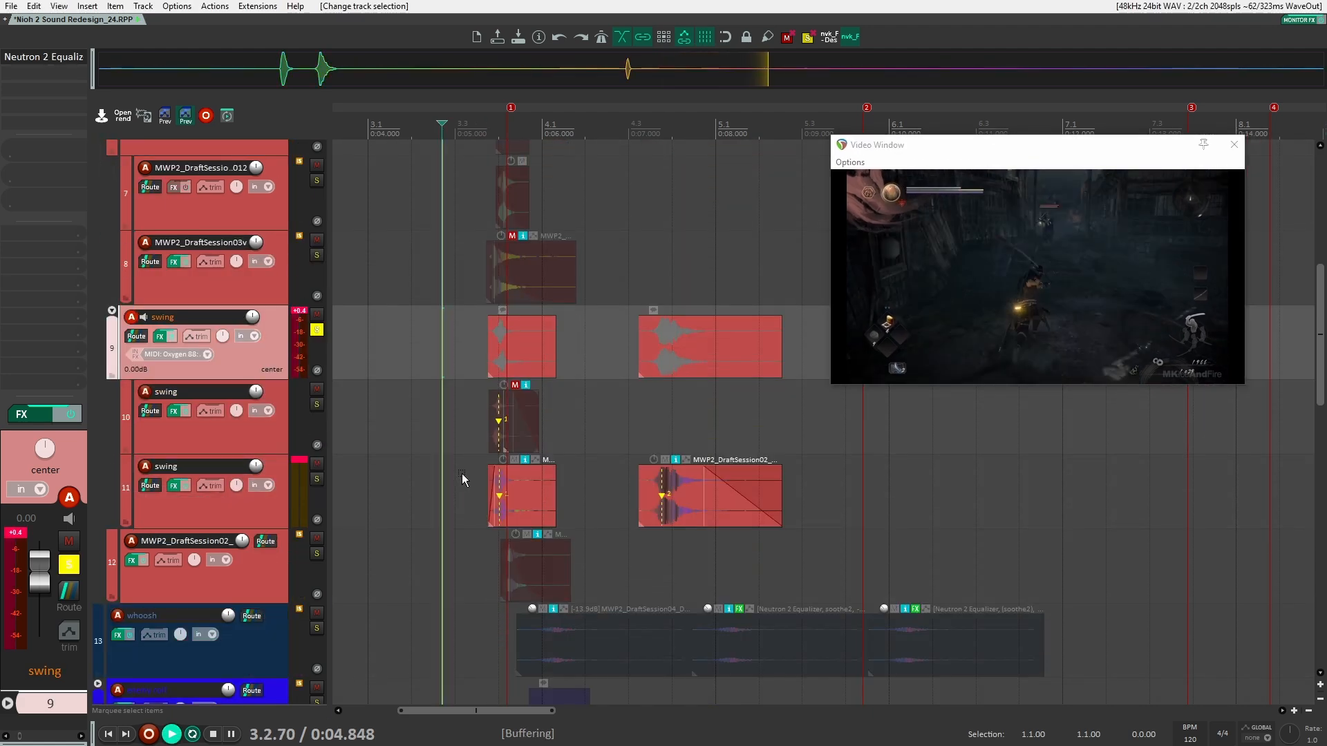
key(space)
key(space)
scroll(466, 475, up, 2)
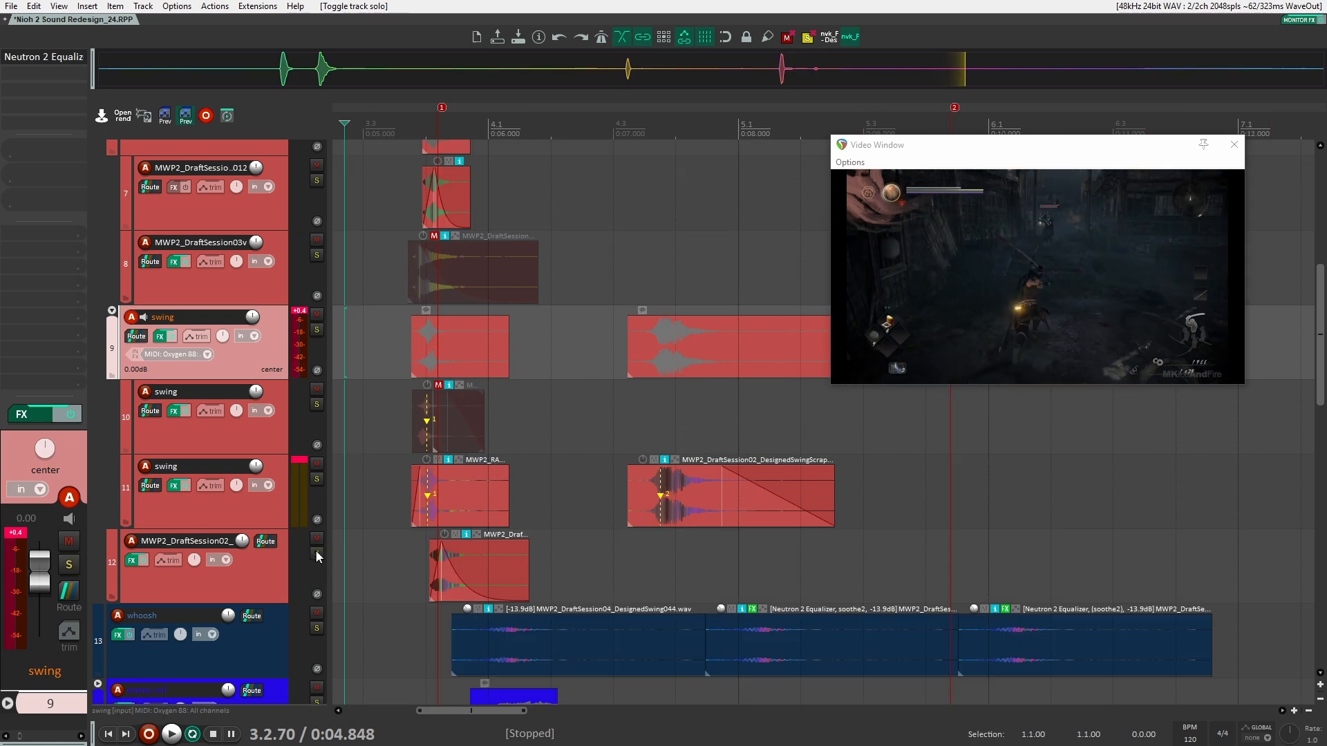
Solo track 12 with the DesignedImpactHitVariation001 item and play it from just before the impact.
click(399, 565)
scroll(401, 563, up, 3)
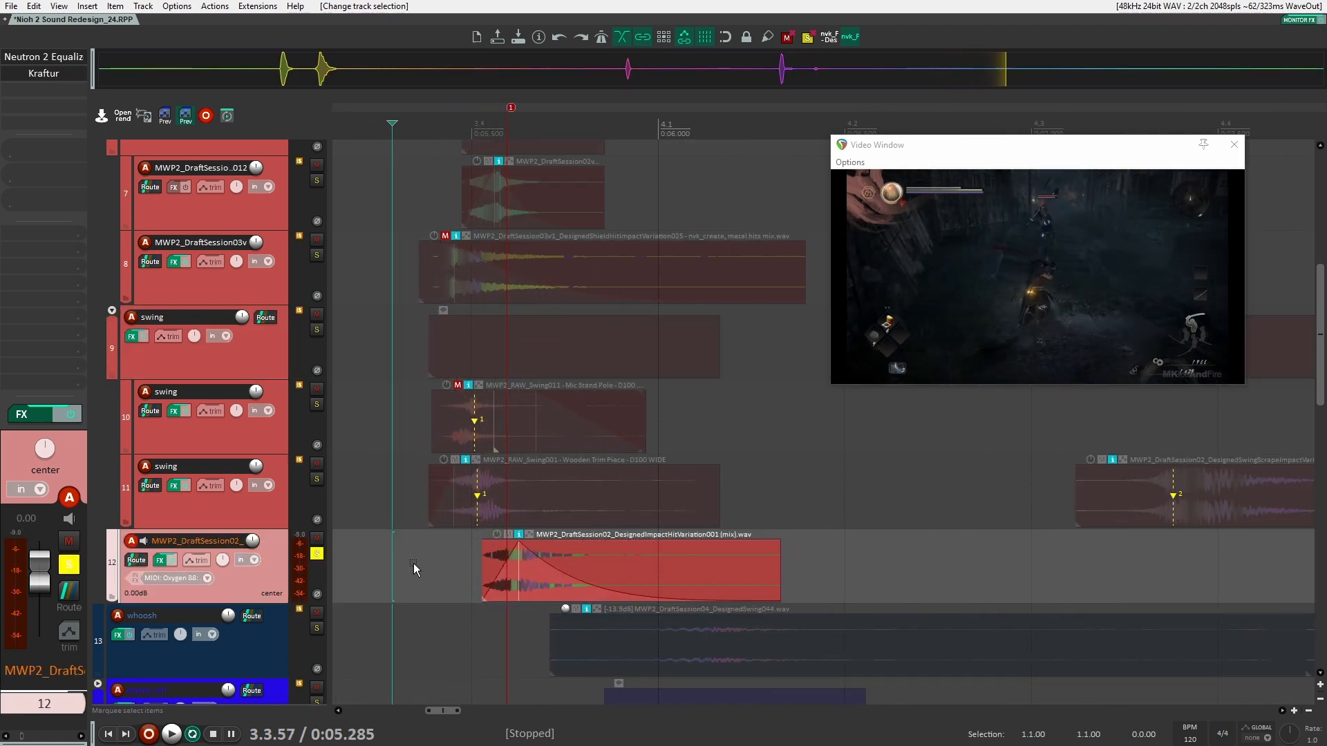
scroll(392, 528, down, 2)
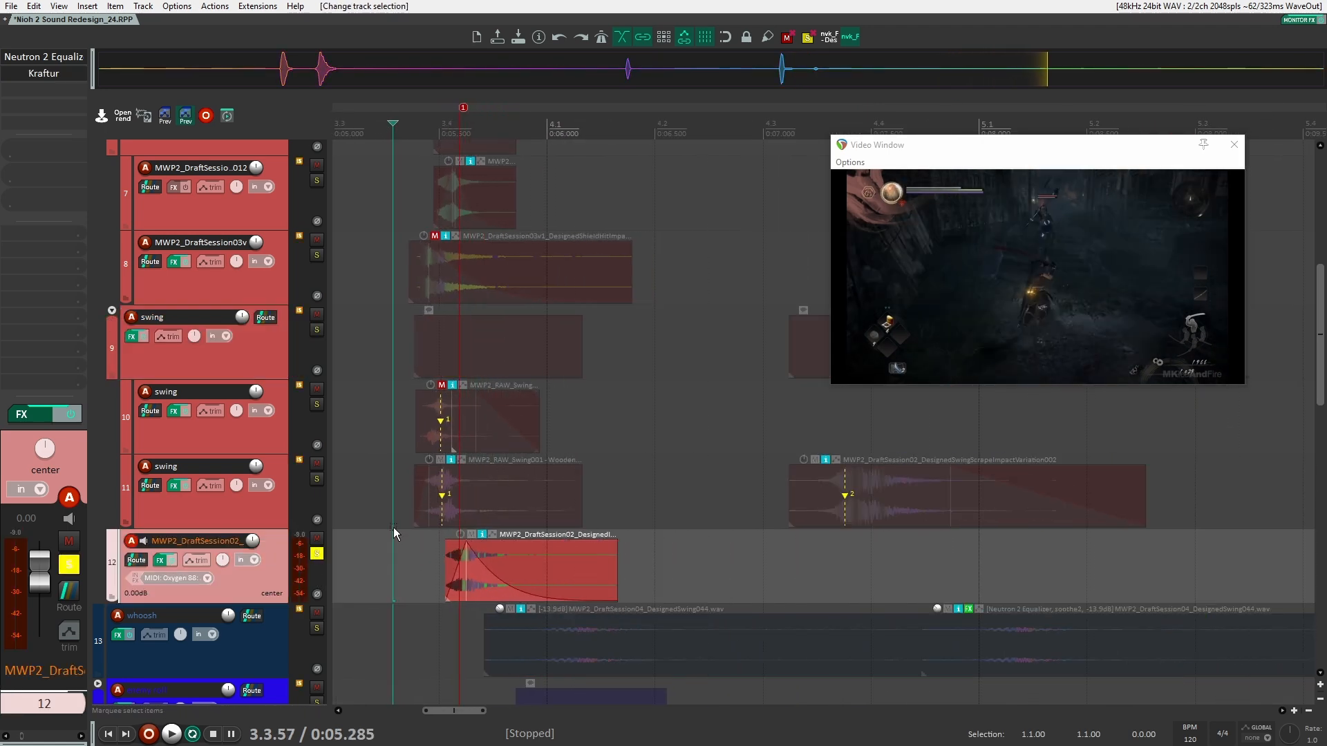
key(space)
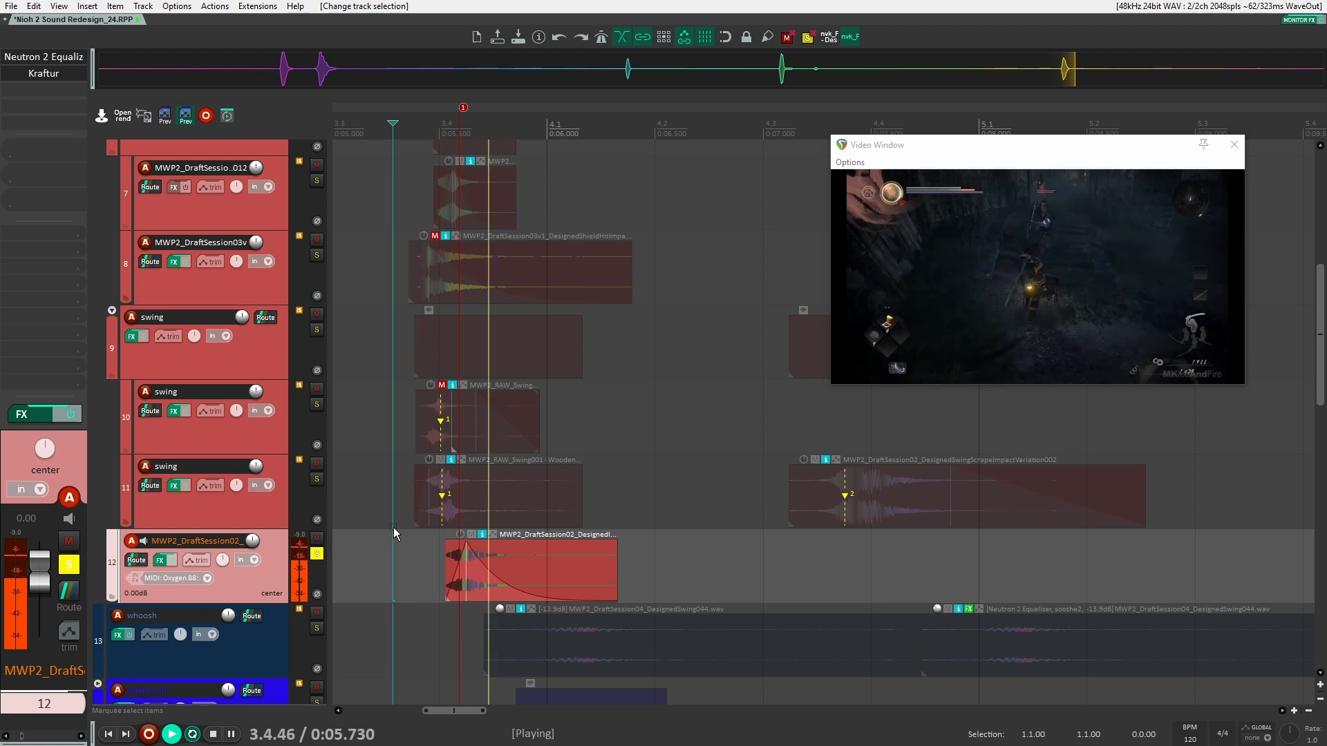
key(space)
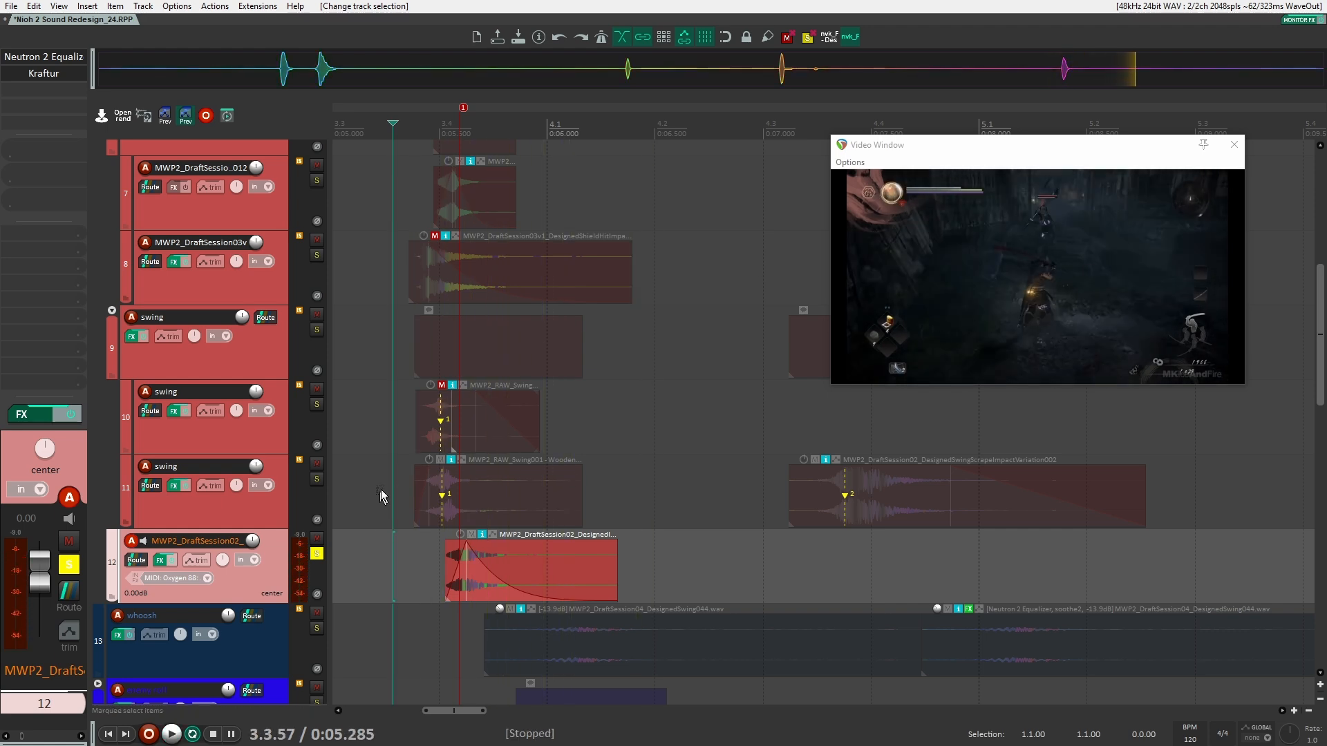
click(389, 500)
Select the scrape folder track and its child tracks in turn to examine which effects each one uses.
scroll(381, 523, up, 4)
click(375, 471)
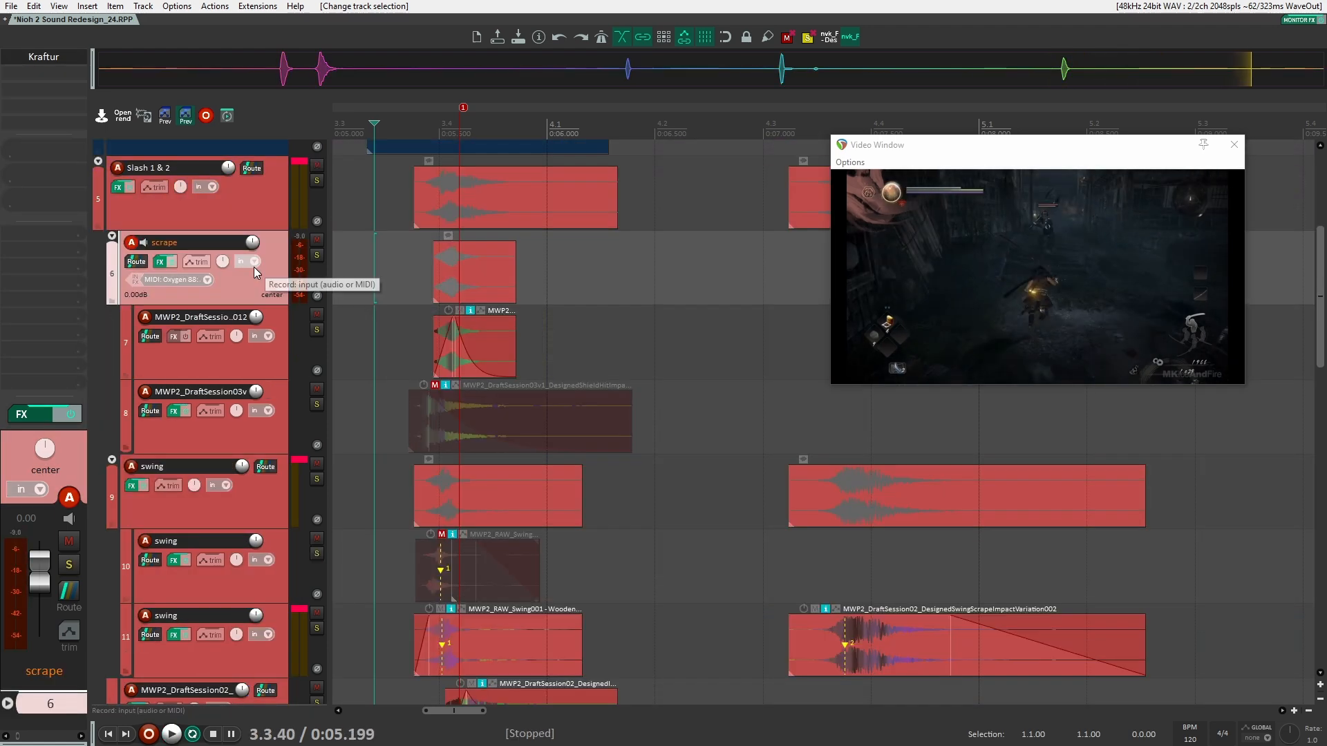
click(275, 372)
click(277, 395)
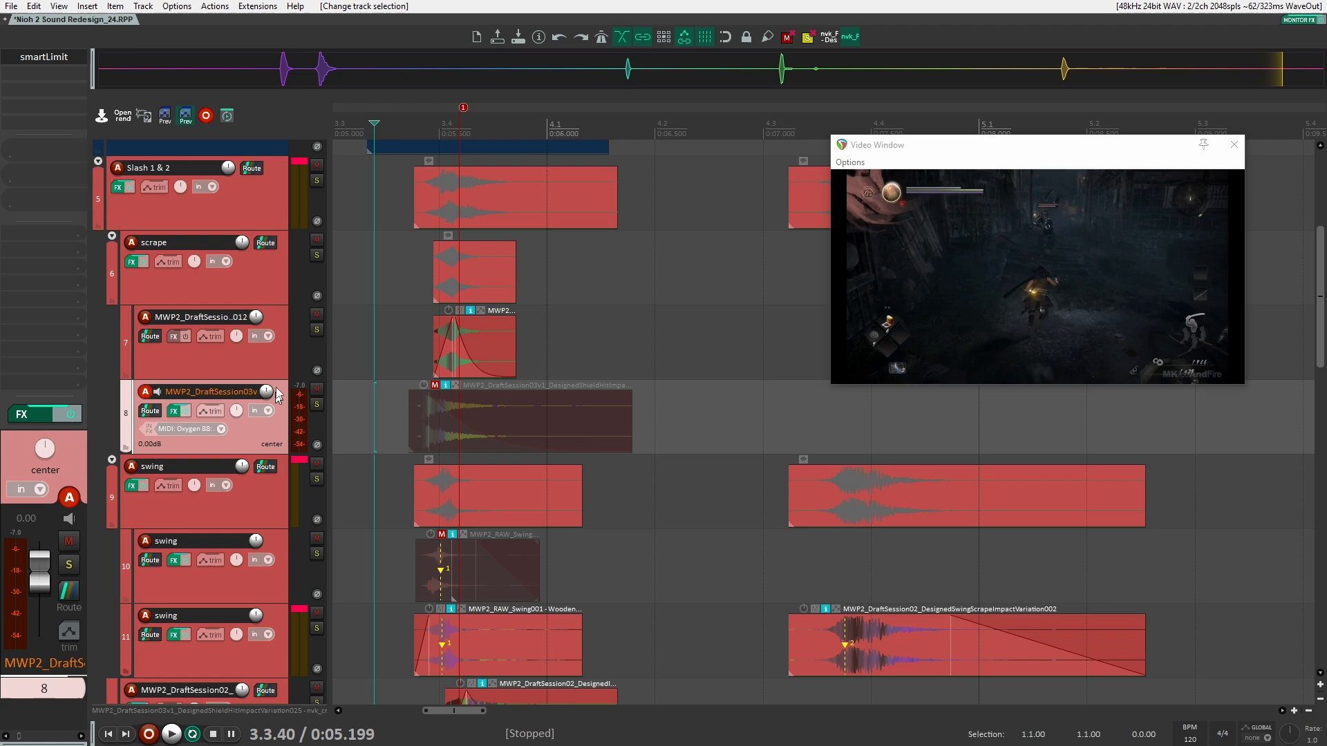
click(267, 280)
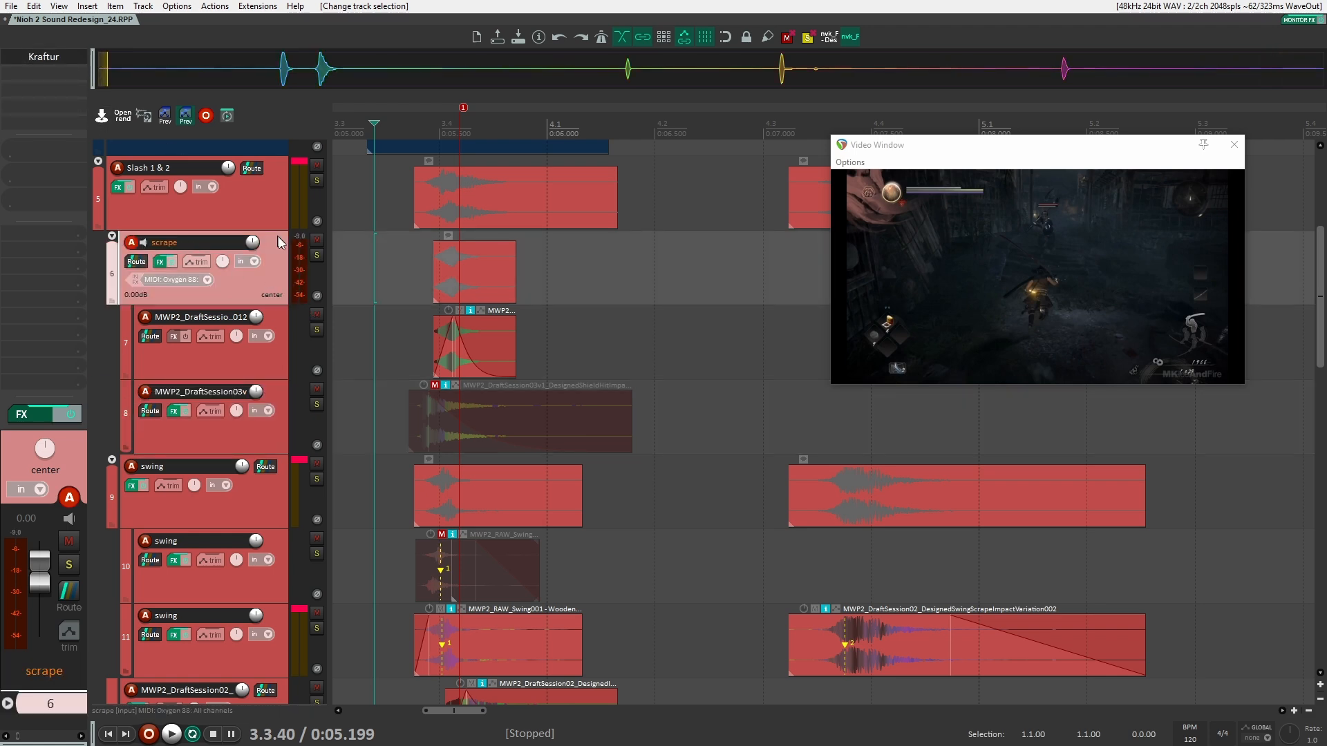
click(282, 353)
click(264, 289)
Compare soloed track 7 in the scrape folder with the folder's Kraftur effect bypassed and re-enabled, and unsolo it.
shift+click(64, 59)
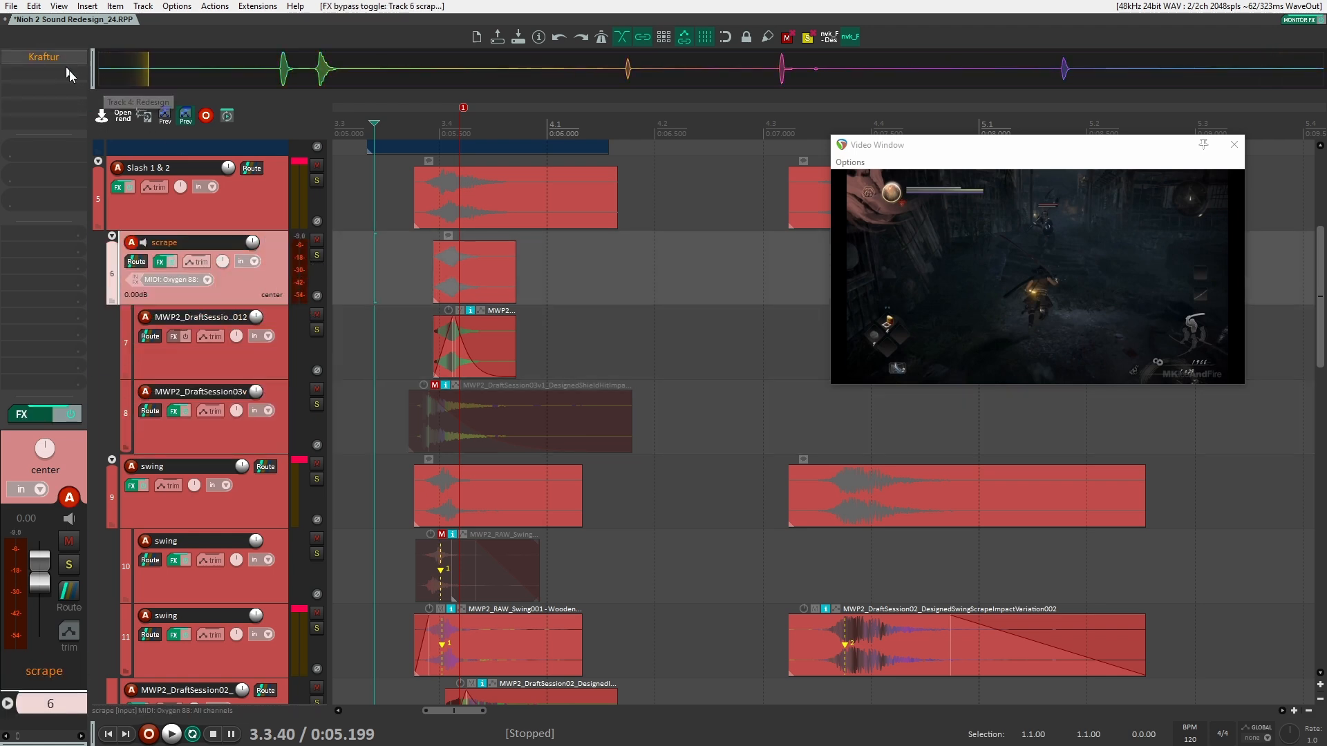
click(316, 330)
key(space)
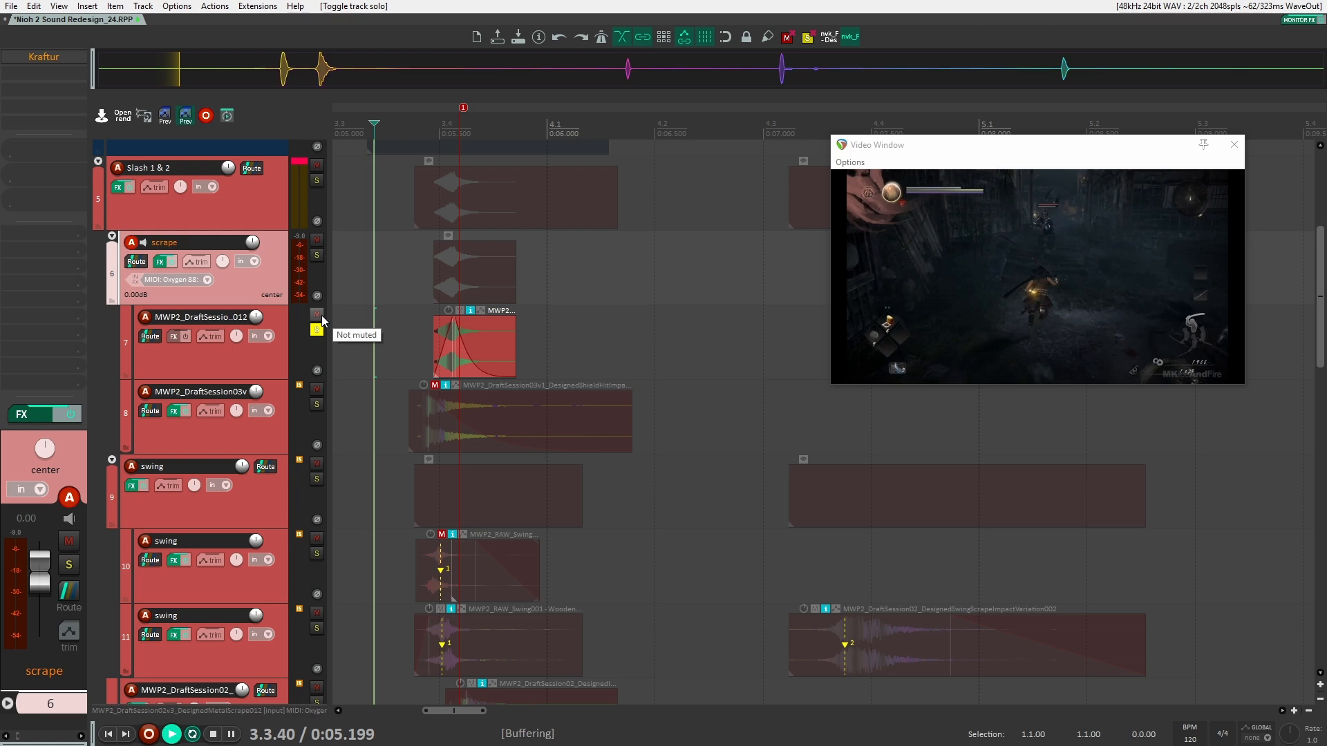
key(space)
key(space)
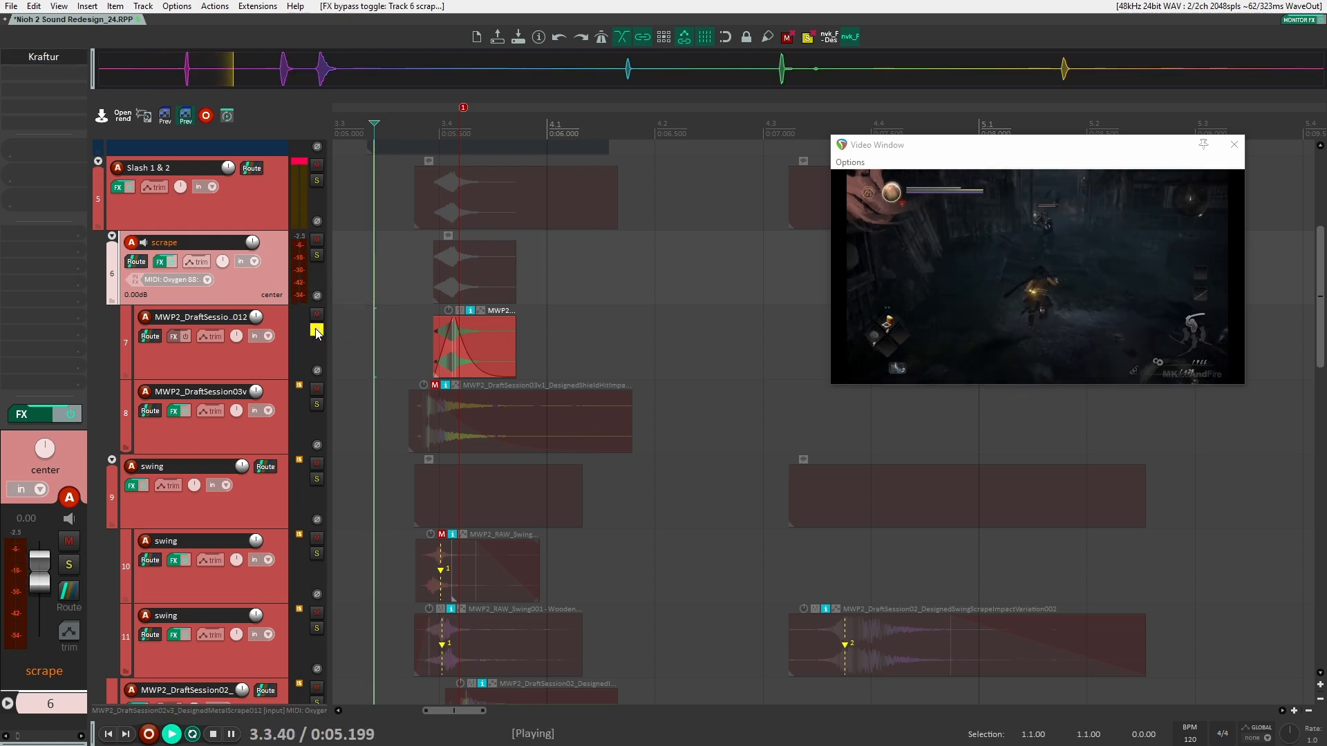
click(316, 329)
key(space)
Bypass all effects on swing track 11: Neutron 2 Equalizer, Kraftur, Squash, Uberloud, bx_subsynth, smartLimit and ReCenter.
scroll(380, 372, down, 3)
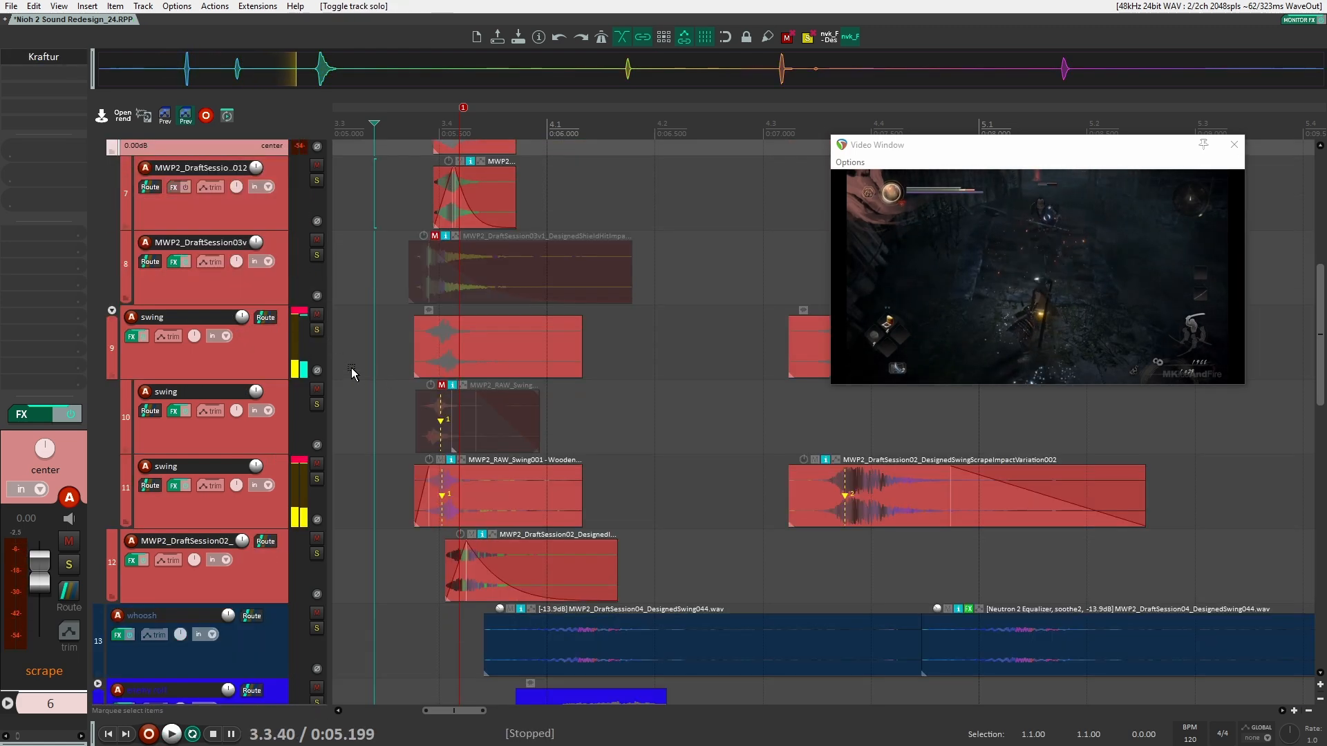
click(317, 330)
click(257, 351)
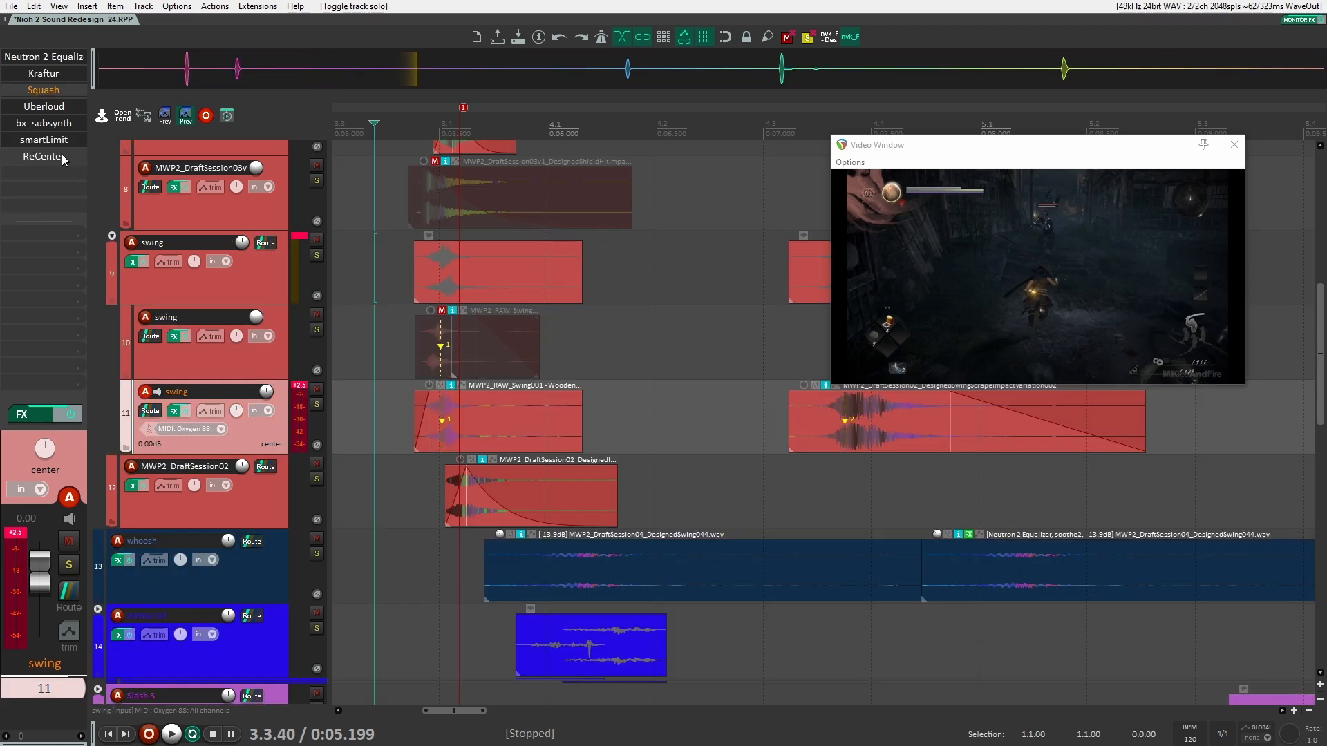
shift+click(62, 155)
shift+click(59, 140)
shift+click(60, 124)
shift+click(59, 107)
shift+click(58, 74)
shift+click(58, 60)
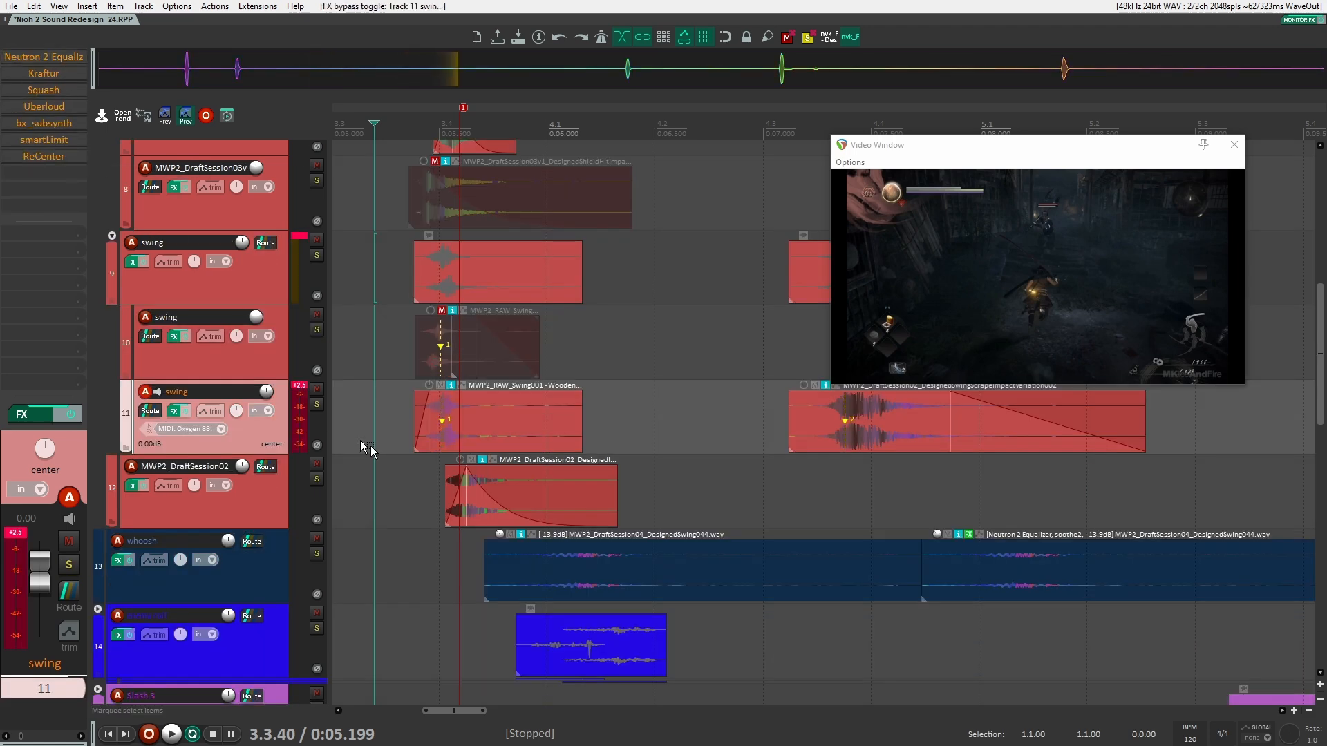
Solo swing track 11 and play the first swing without any effects.
click(316, 404)
key(space)
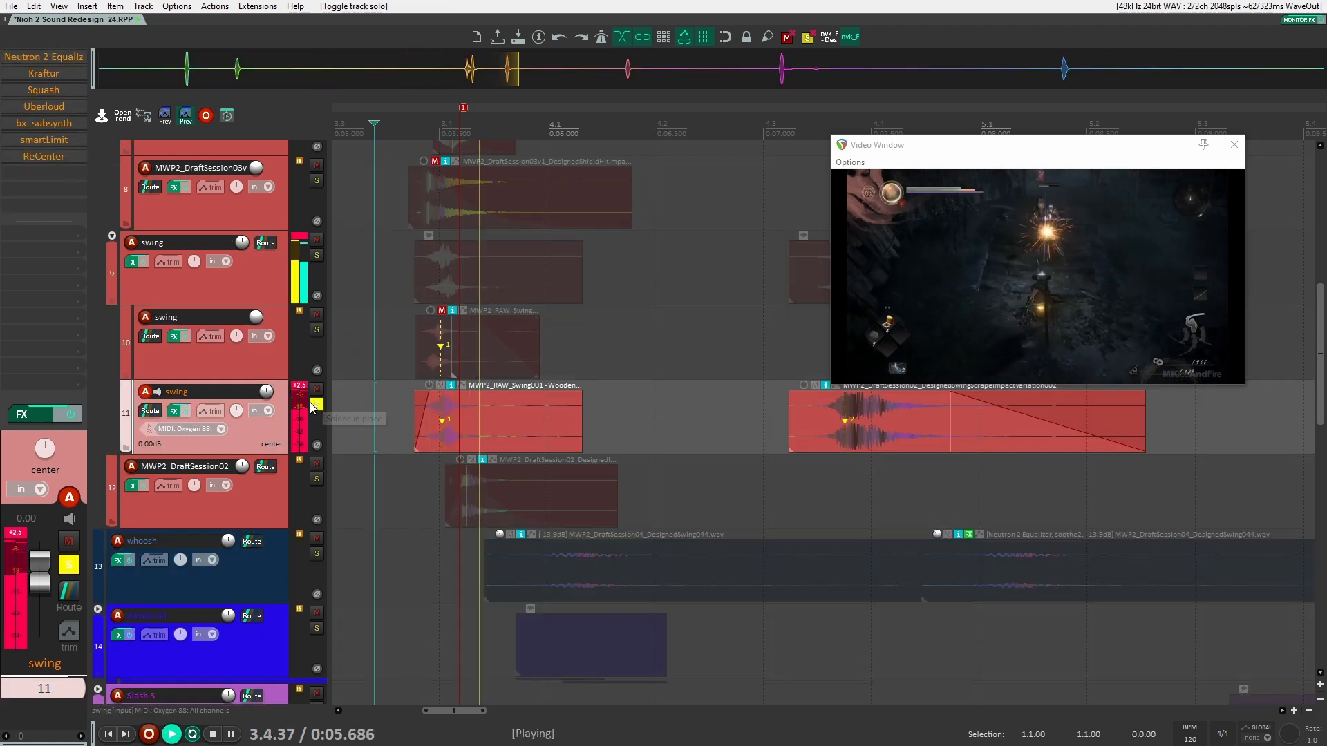
key(space)
Re-enable Neutron 2 Equalizer and Kraftur on swing track 11 one at a time, playing after each, and open the equalizer's window.
shift+click(59, 59)
key(space)
click(60, 59)
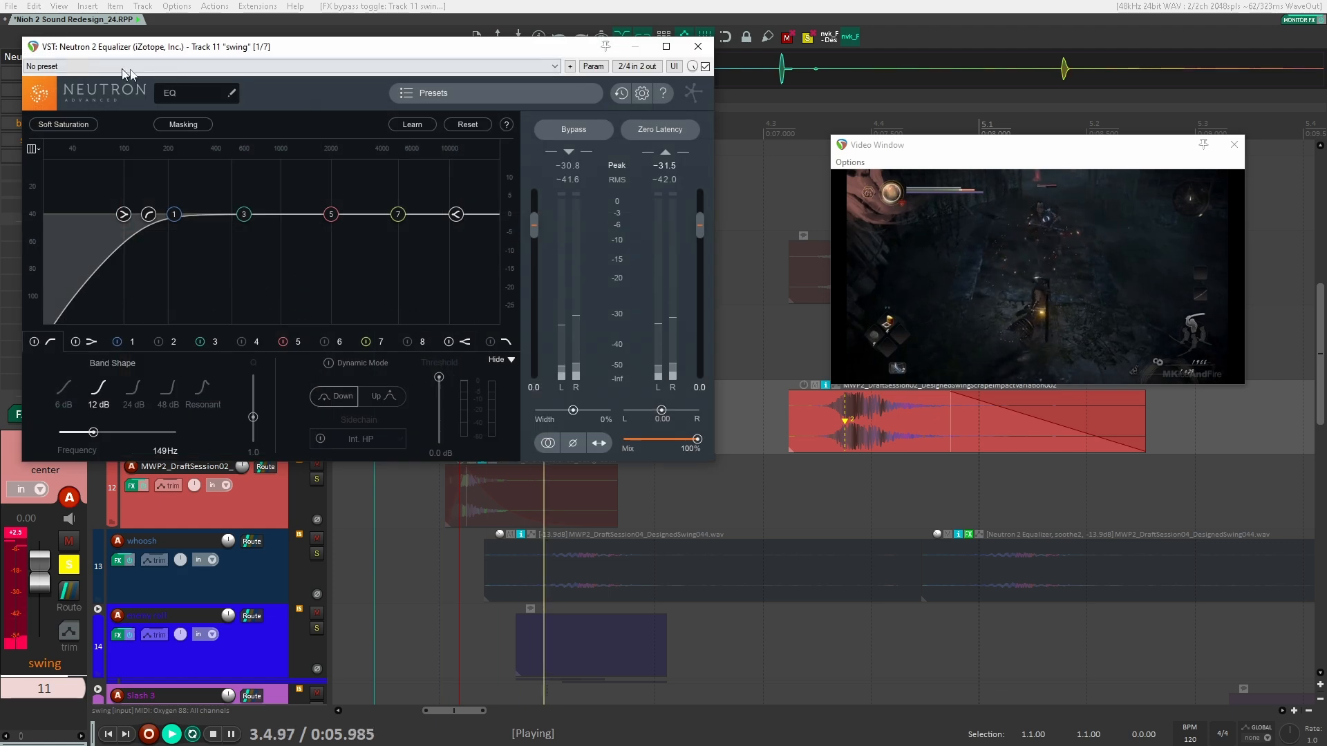
key(space)
key(space)
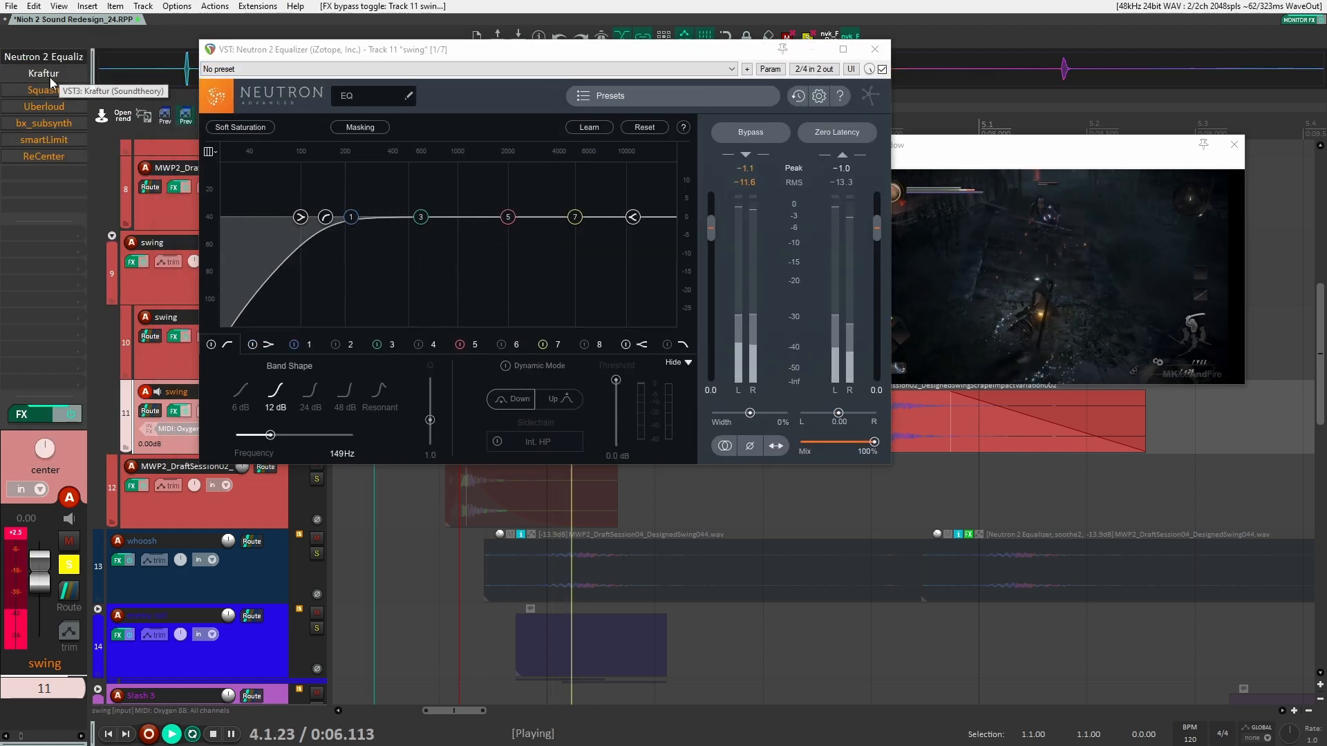
key(space)
Re-enable Squash, Uberloud and bx_subsynth on swing track 11 one at a time, playing the swing after each.
shift+click(49, 89)
key(space)
key(space)
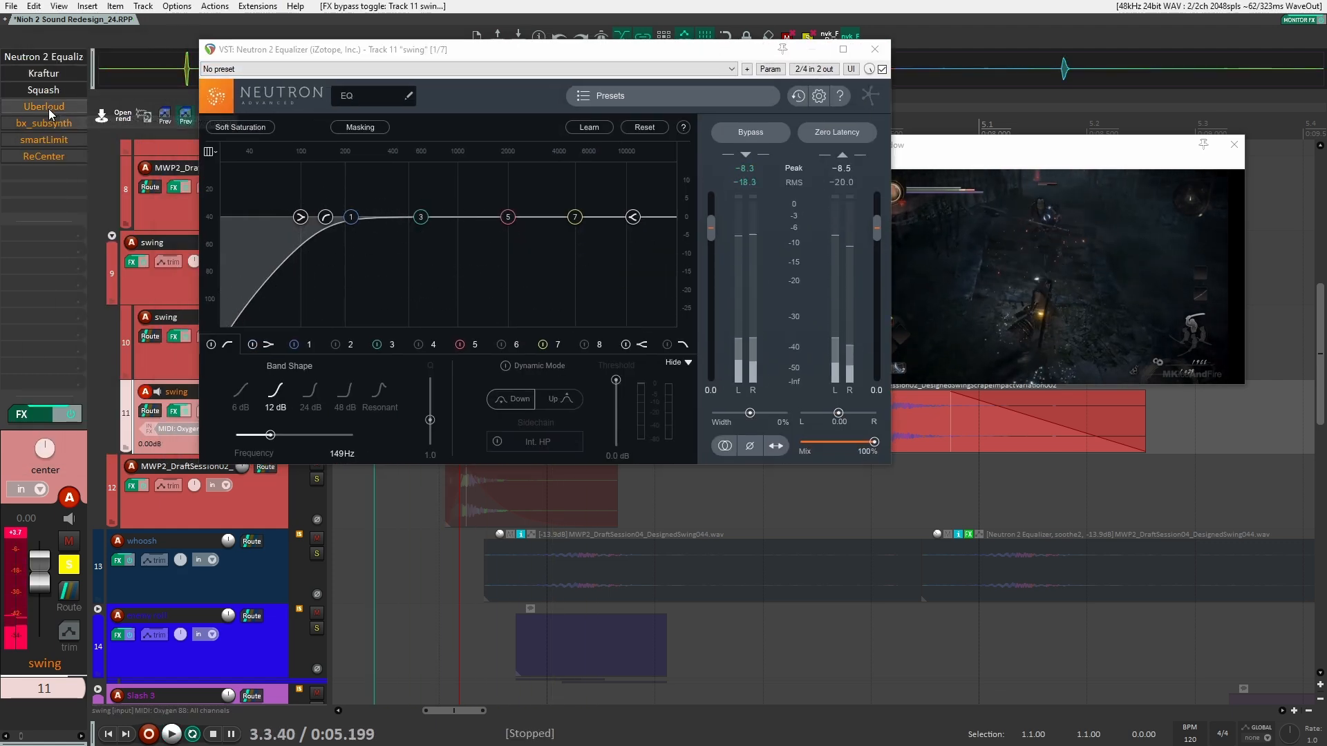
shift+click(48, 107)
key(space)
key(space)
shift+click(48, 126)
key(space)
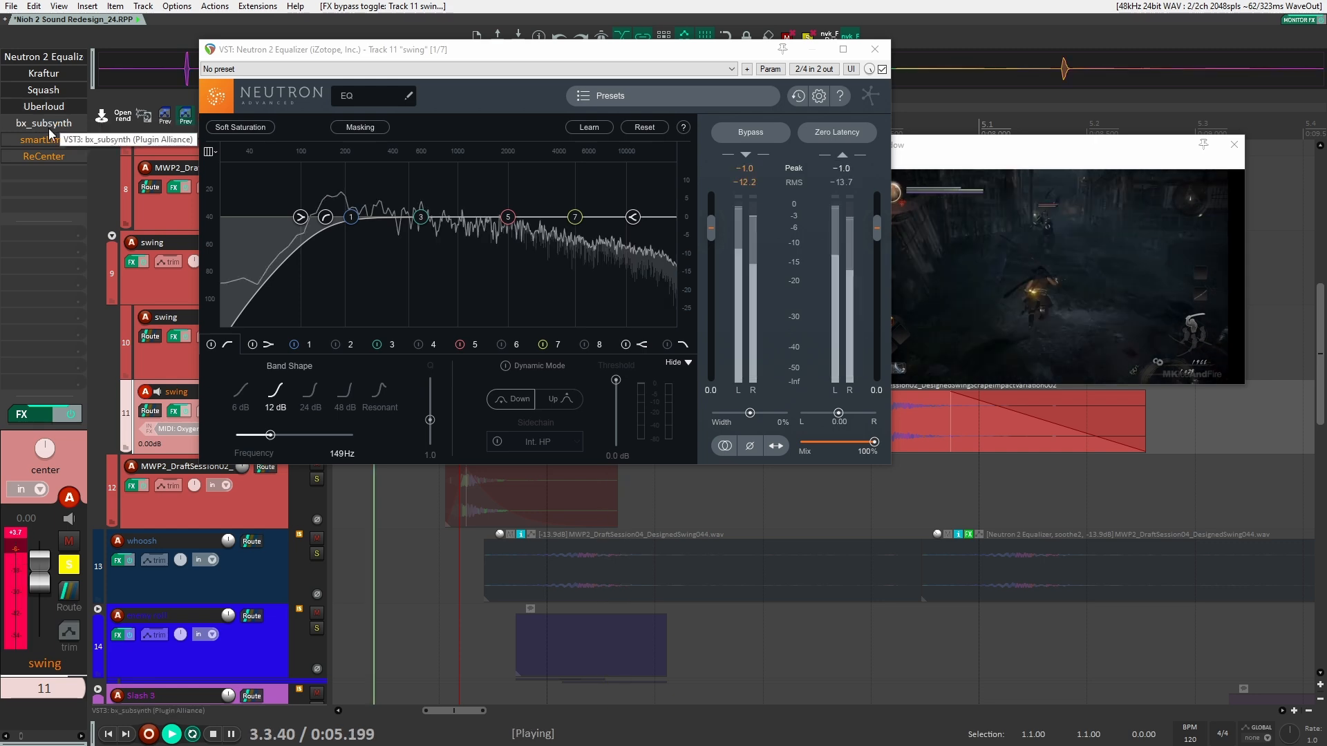
Re-enable smartLimit and ReCenter on swing track 11, playing after each, then close the equalizer window and unsolo the track.
shift+click(47, 141)
key(space)
key(space)
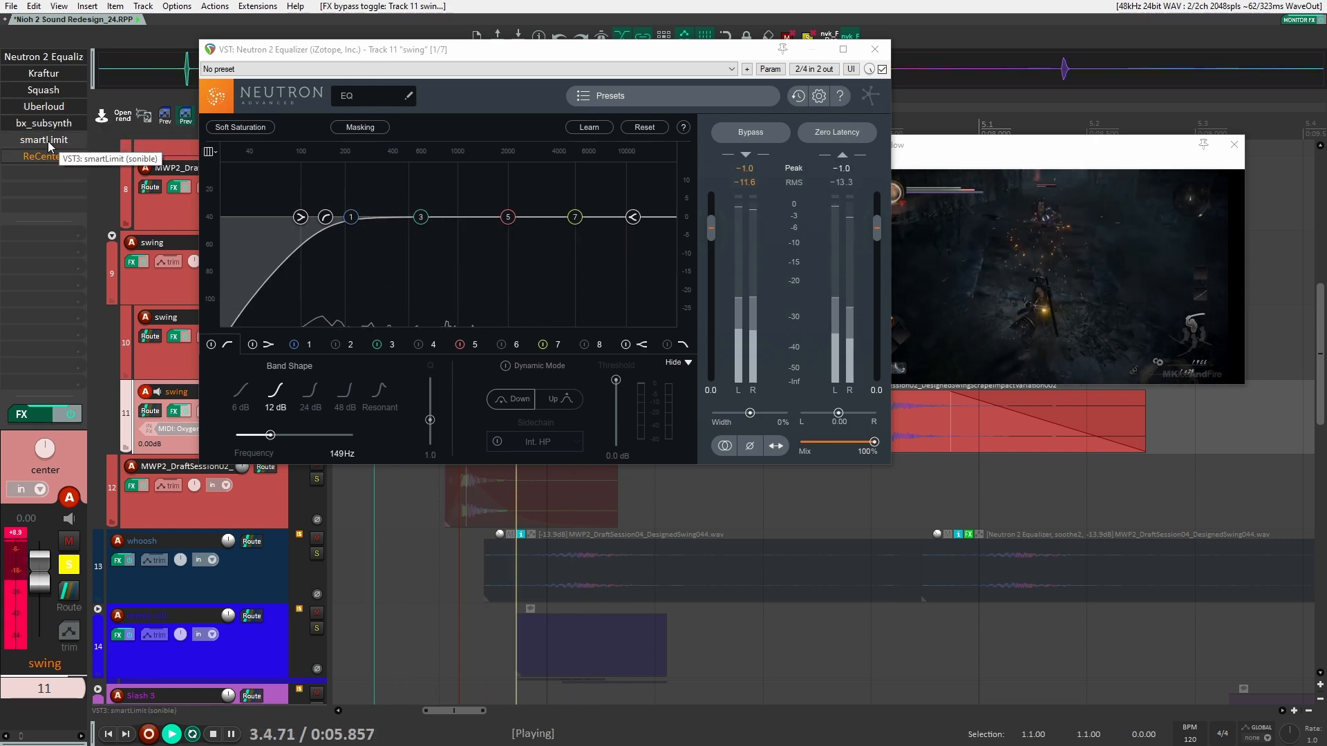
key(space)
shift+click(47, 163)
key(space)
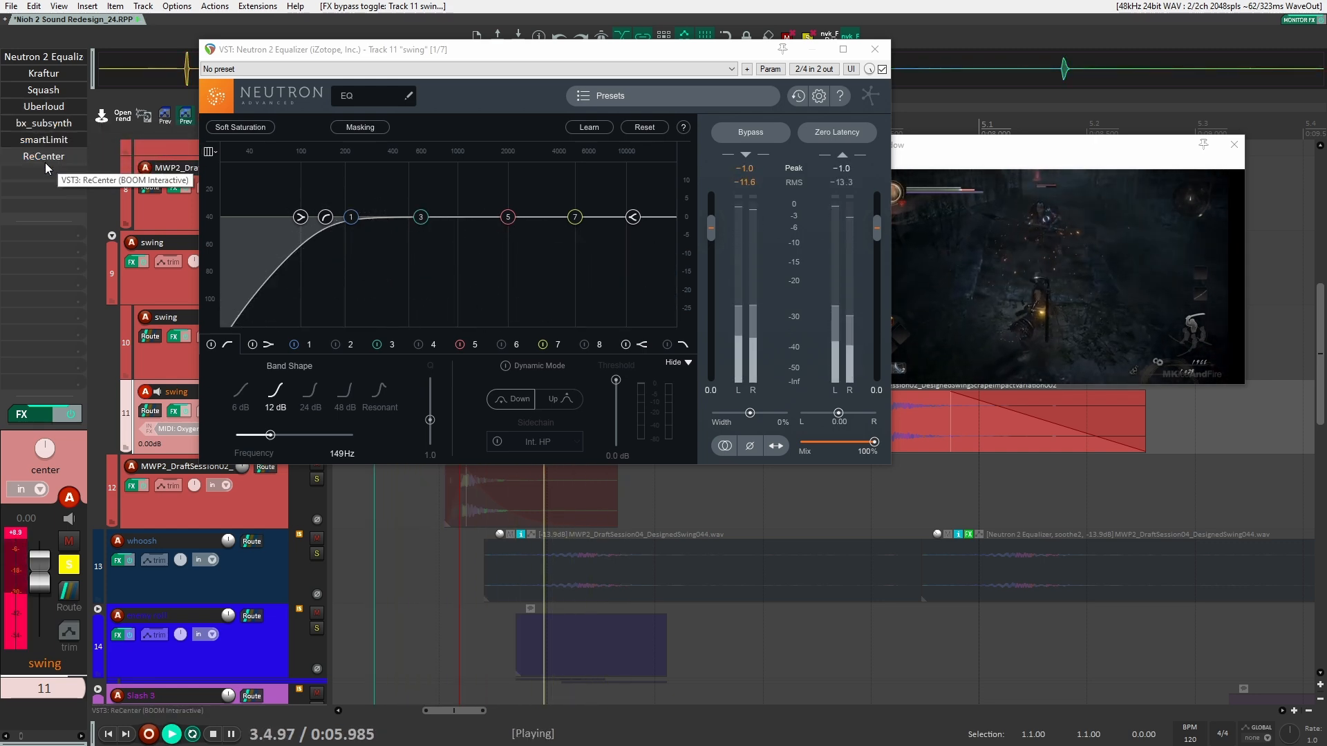
key(space)
key(space)
key(space)
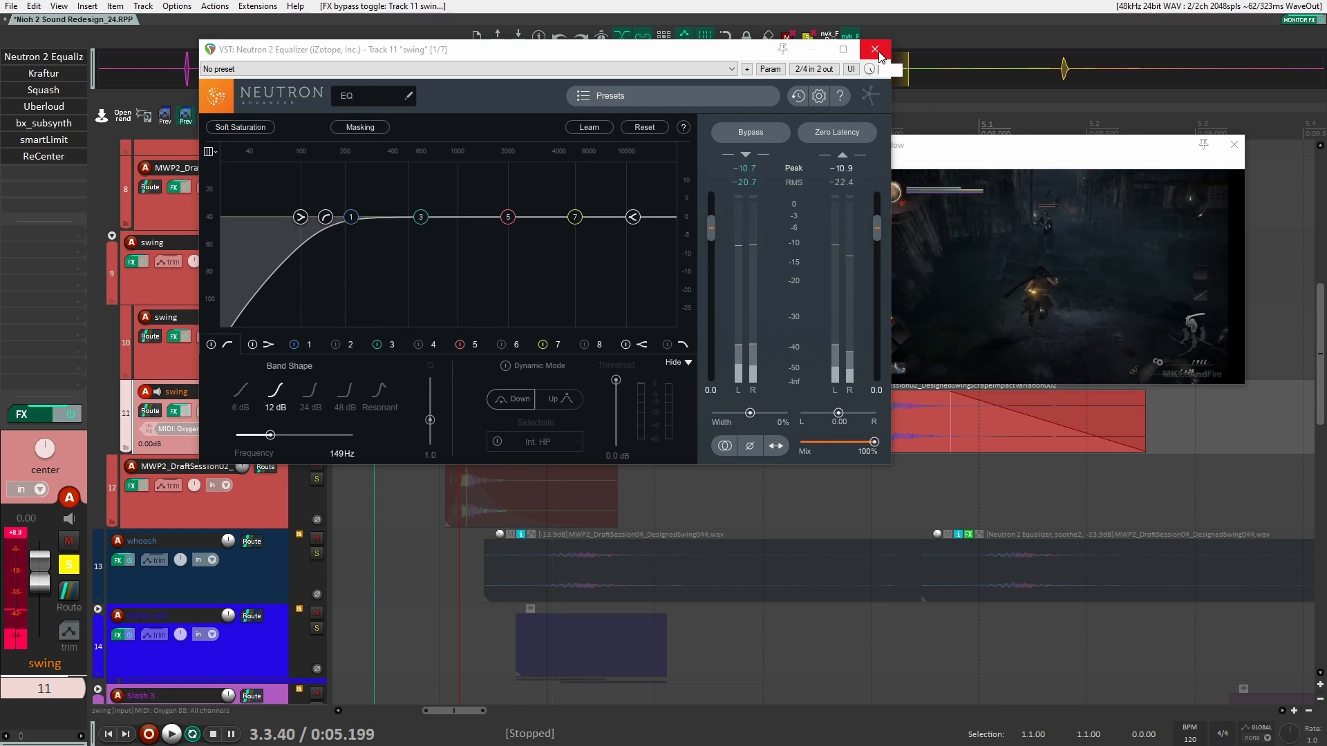
click(874, 50)
key(s)
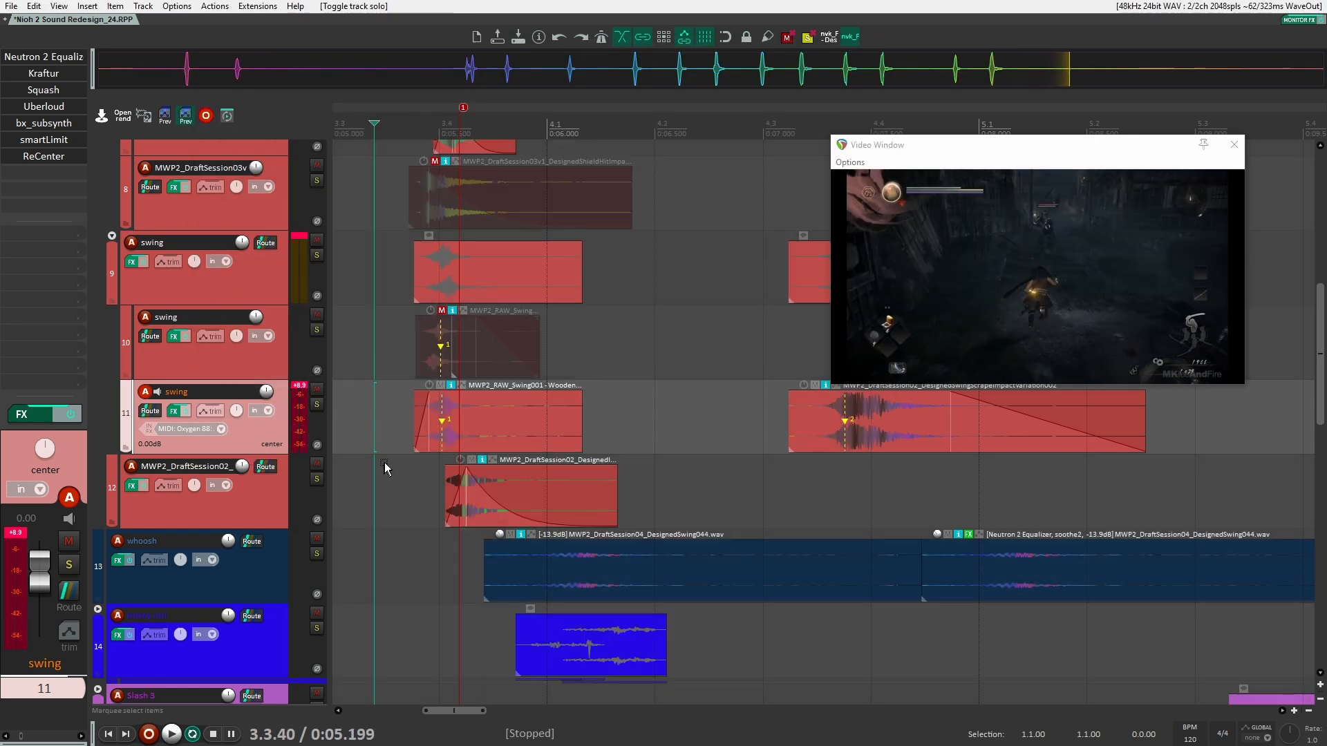
Compare soloed track 12 with its effects chain bypassed and re-enabled, and unsolo it.
click(280, 503)
key(s)
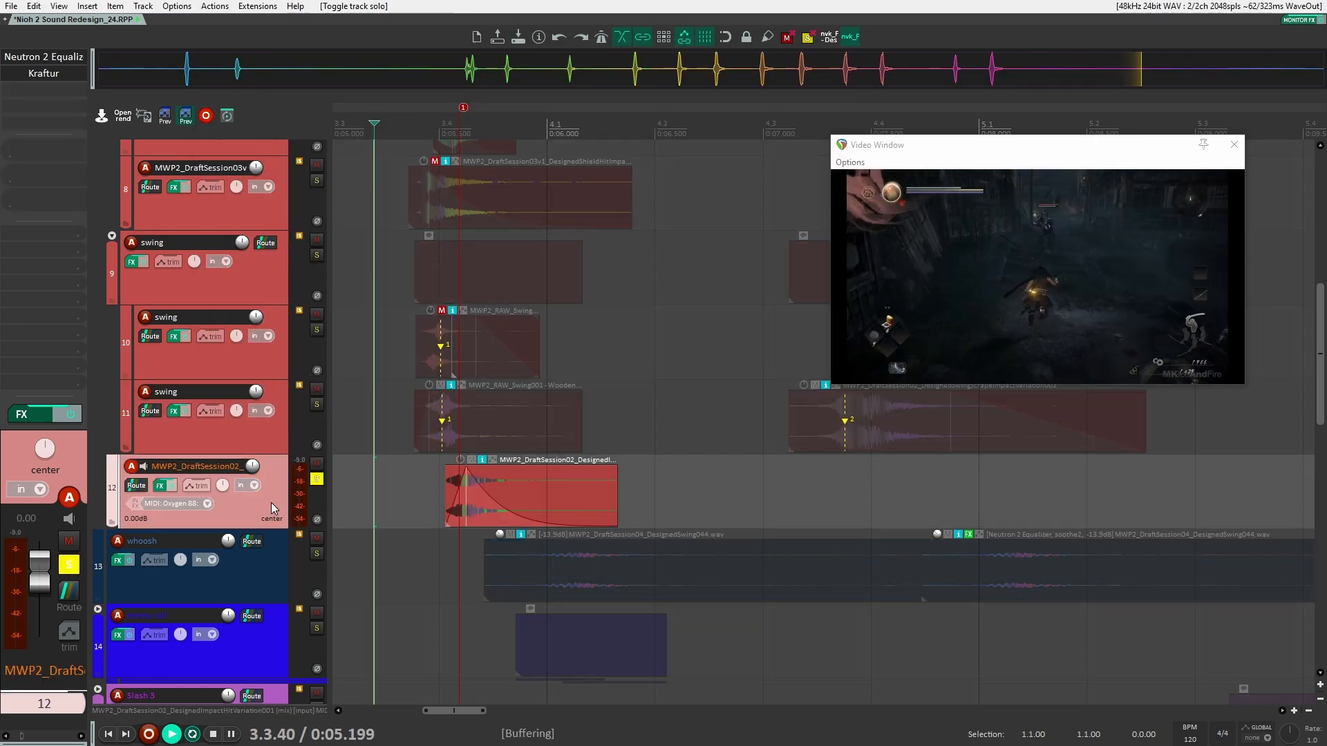
key(space)
click(71, 414)
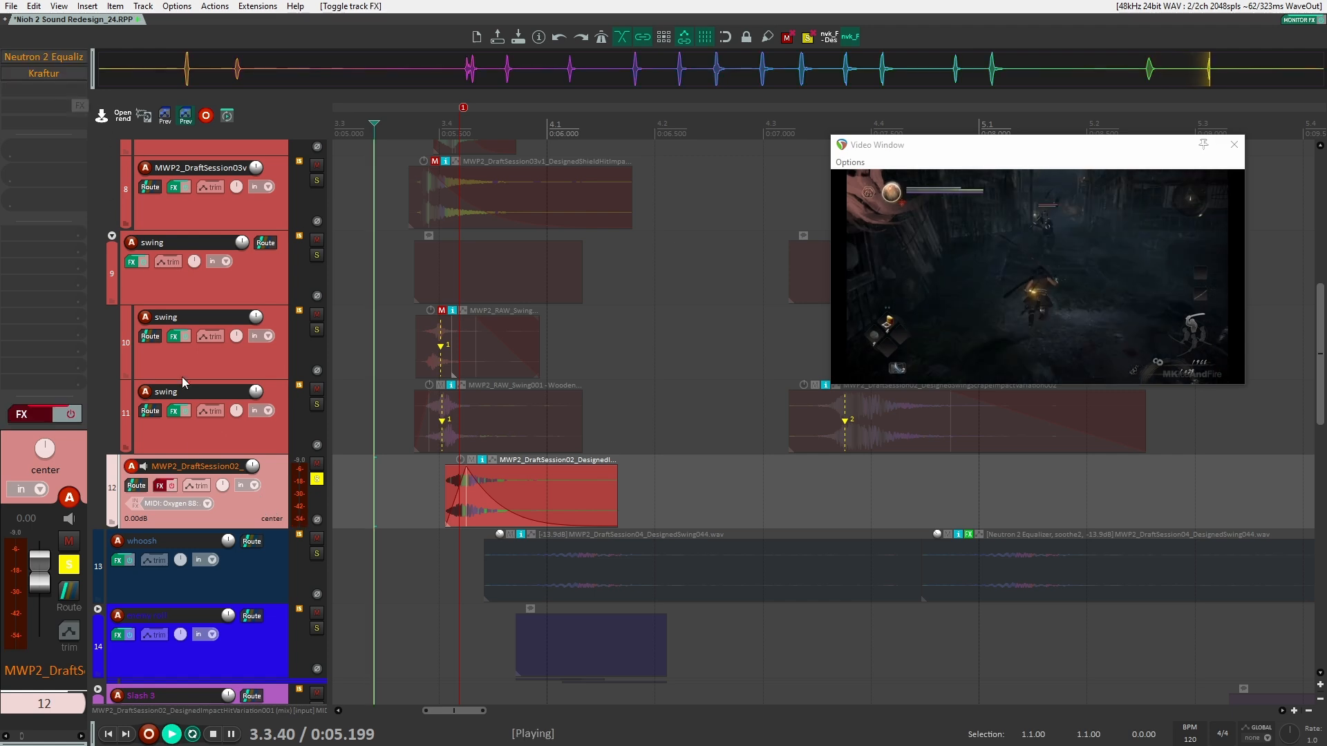
click(72, 414)
key(space)
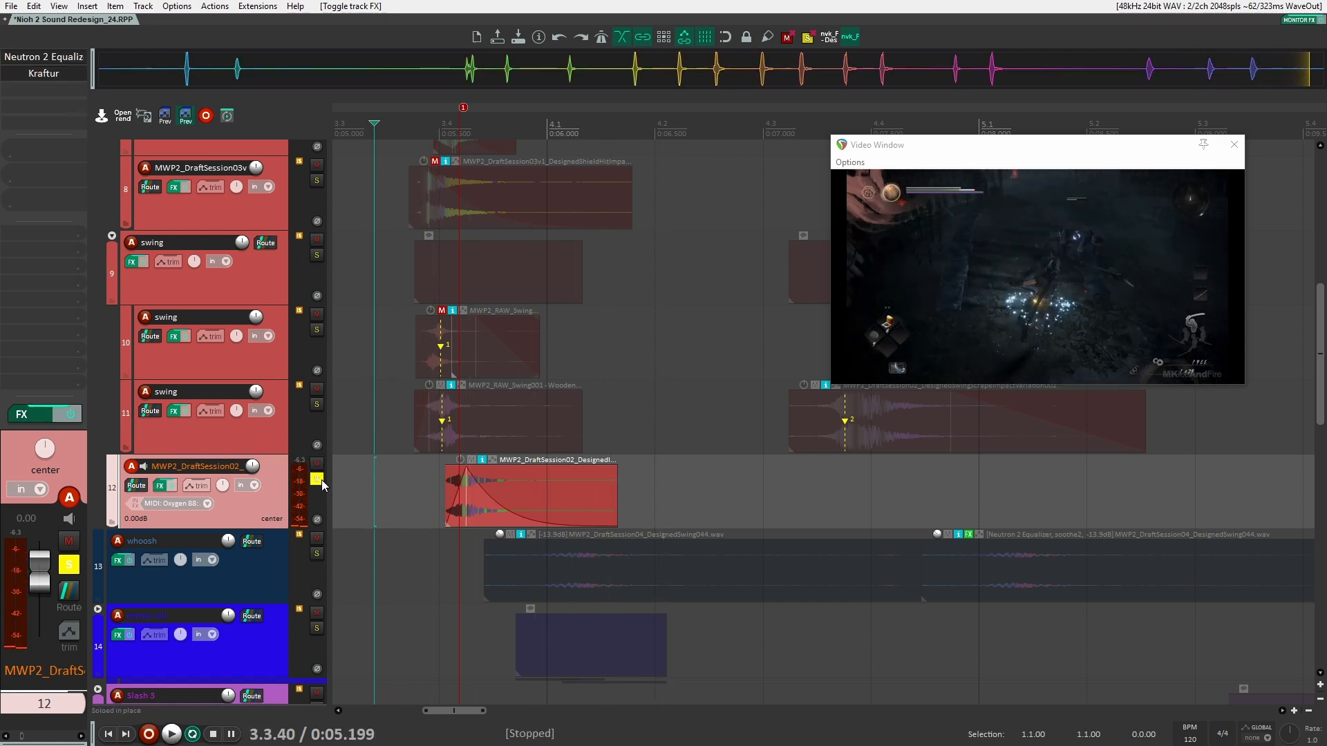
click(318, 480)
Solo swing track 11, play its second swing item from just before its start, and unsolo the track.
scroll(394, 458, up, 2)
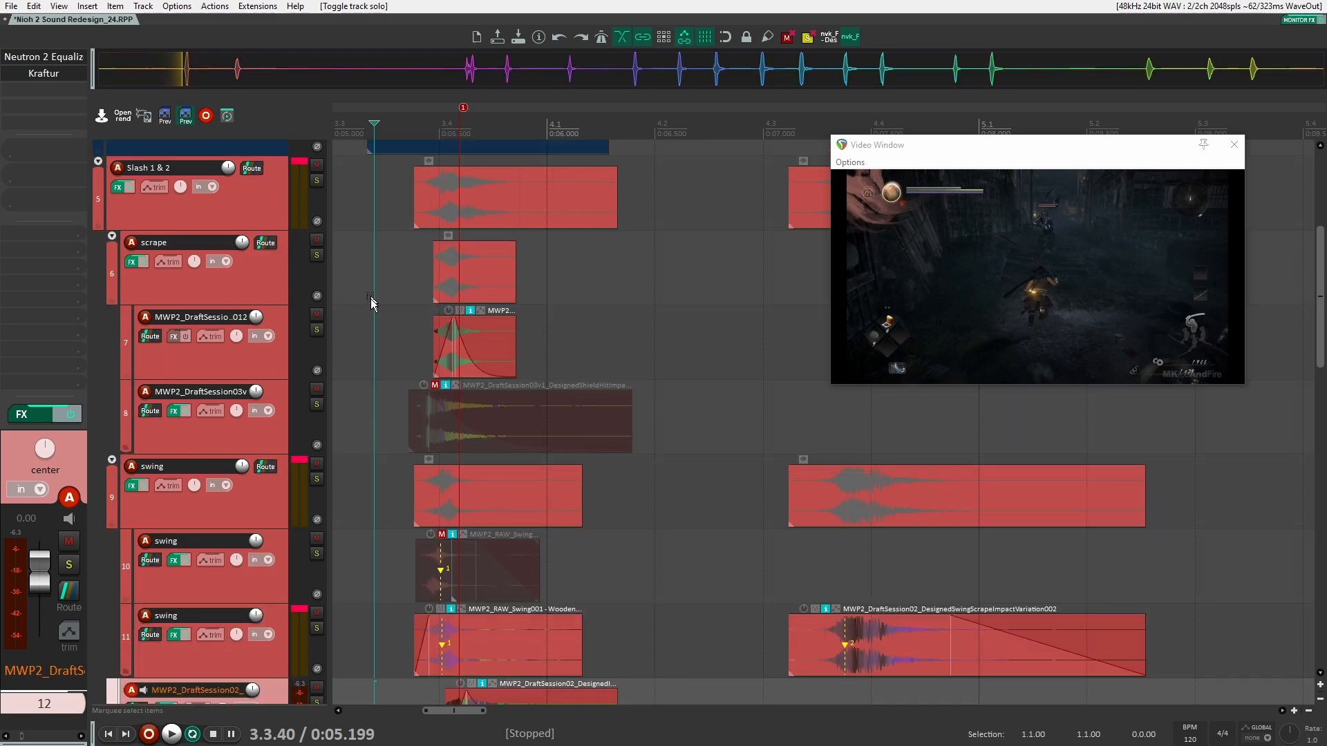
scroll(373, 359, down, 1)
scroll(732, 494, up, 1)
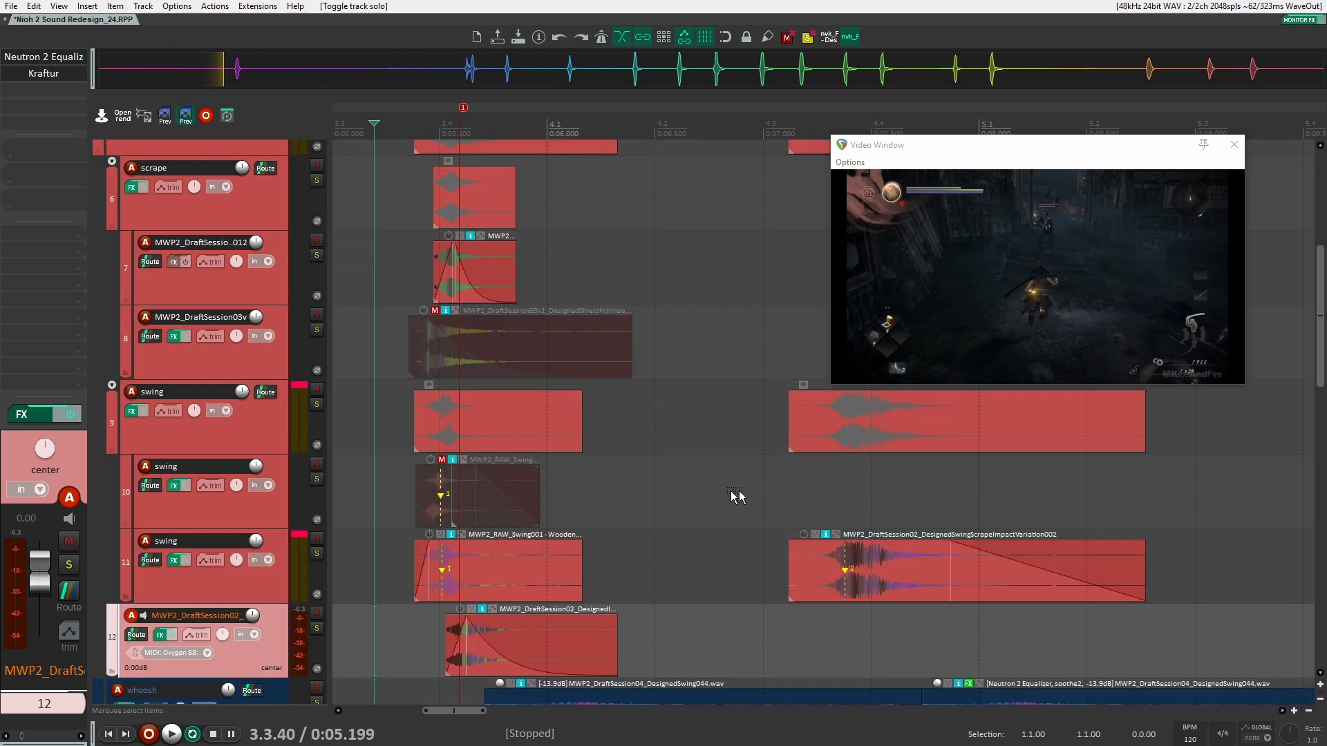
drag(766, 500, 508, 453)
click(508, 453)
click(316, 507)
click(498, 510)
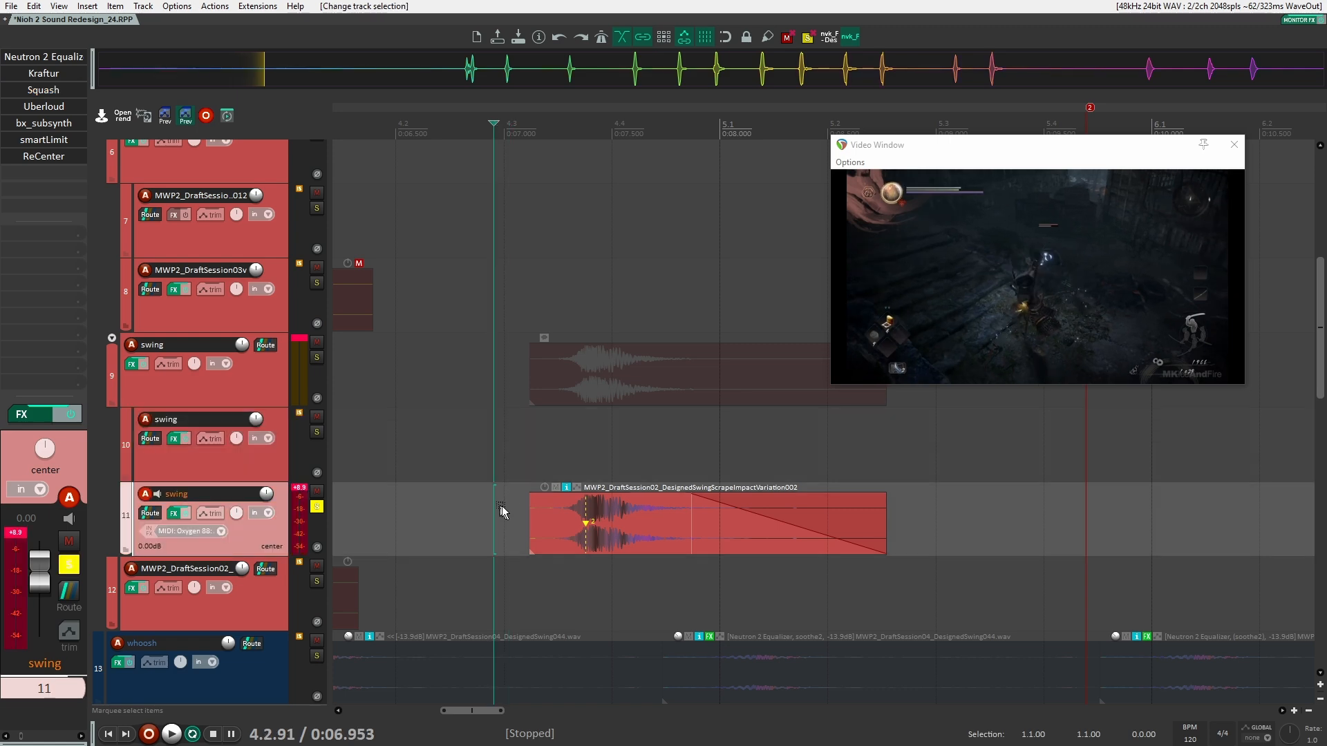
scroll(577, 518, up, 2)
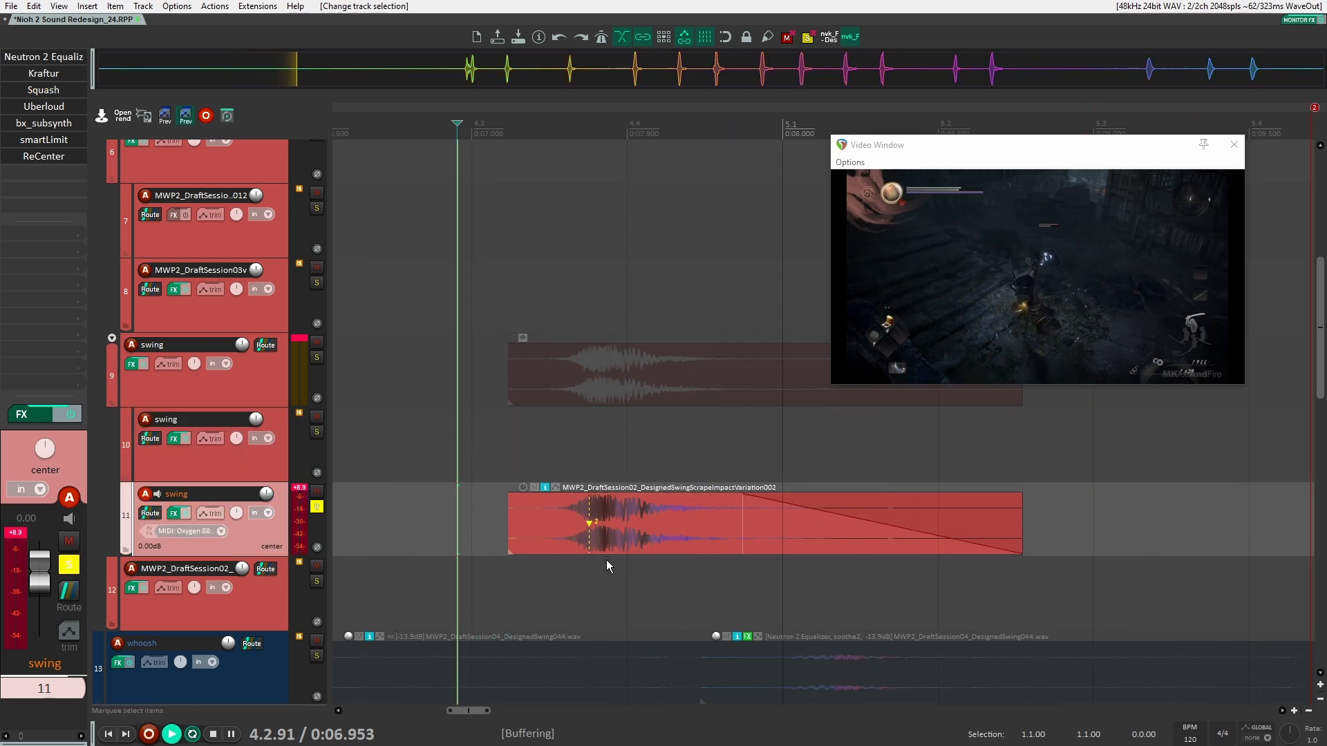
key(space)
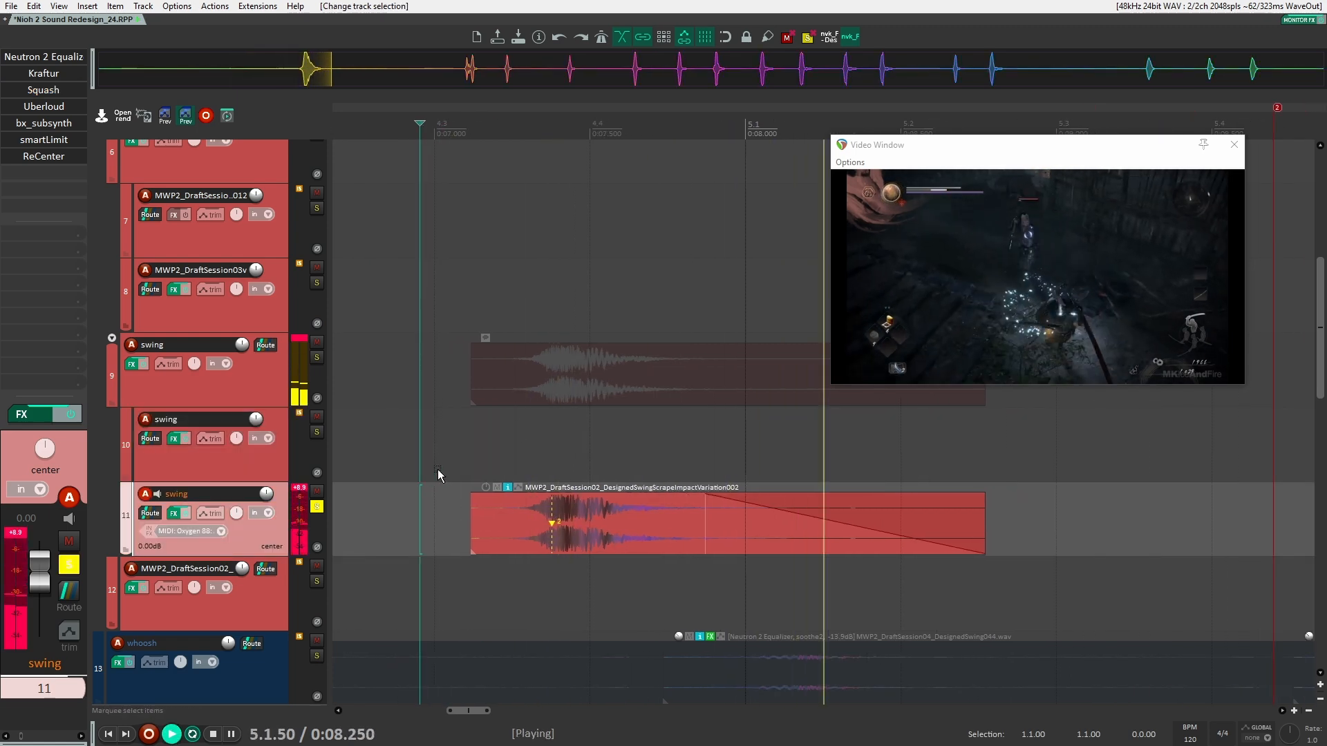
key(space)
scroll(405, 465, down, 3)
click(317, 506)
Solo the Slash 3 folder, play it from the start of its item, and expand its child tracks.
scroll(409, 442, down, 2)
scroll(610, 453, down, 2)
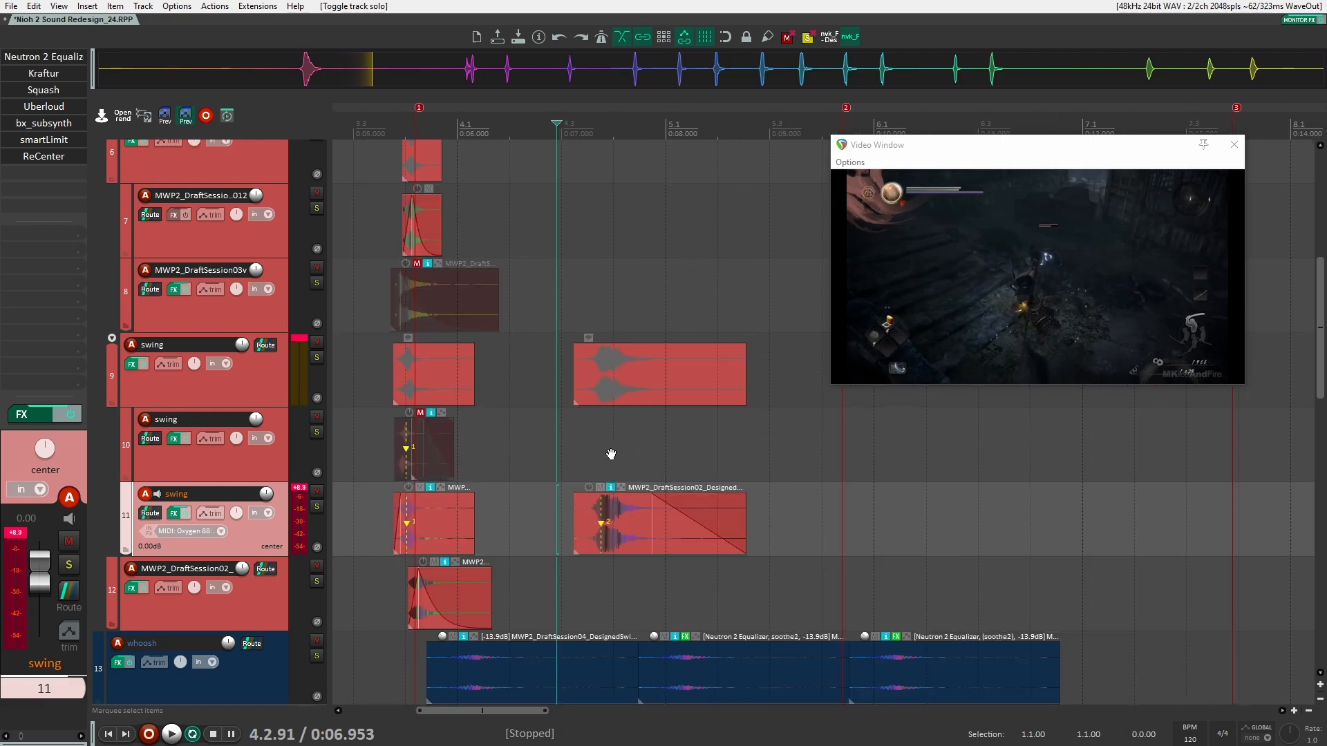
scroll(605, 465, down, 5)
scroll(494, 415, down, 4)
scroll(488, 415, down, 3)
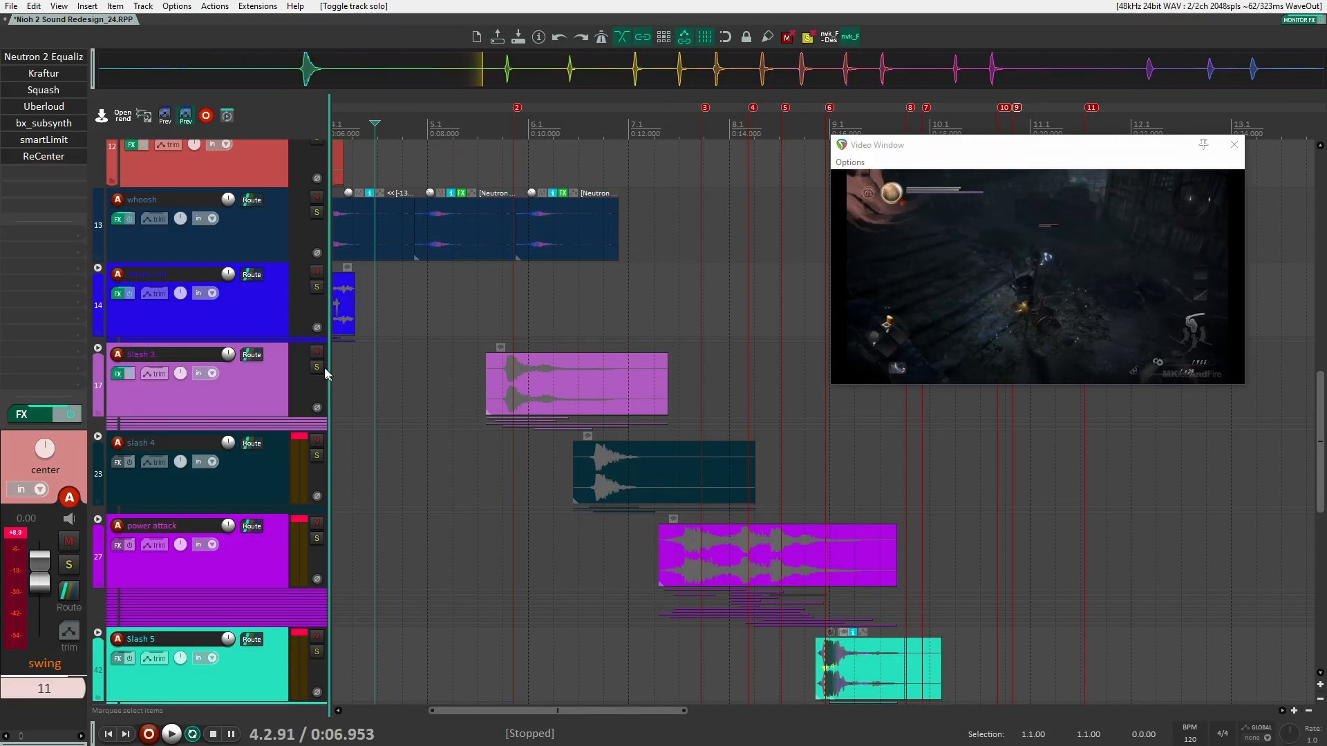
click(316, 367)
click(499, 376)
key(space)
click(98, 349)
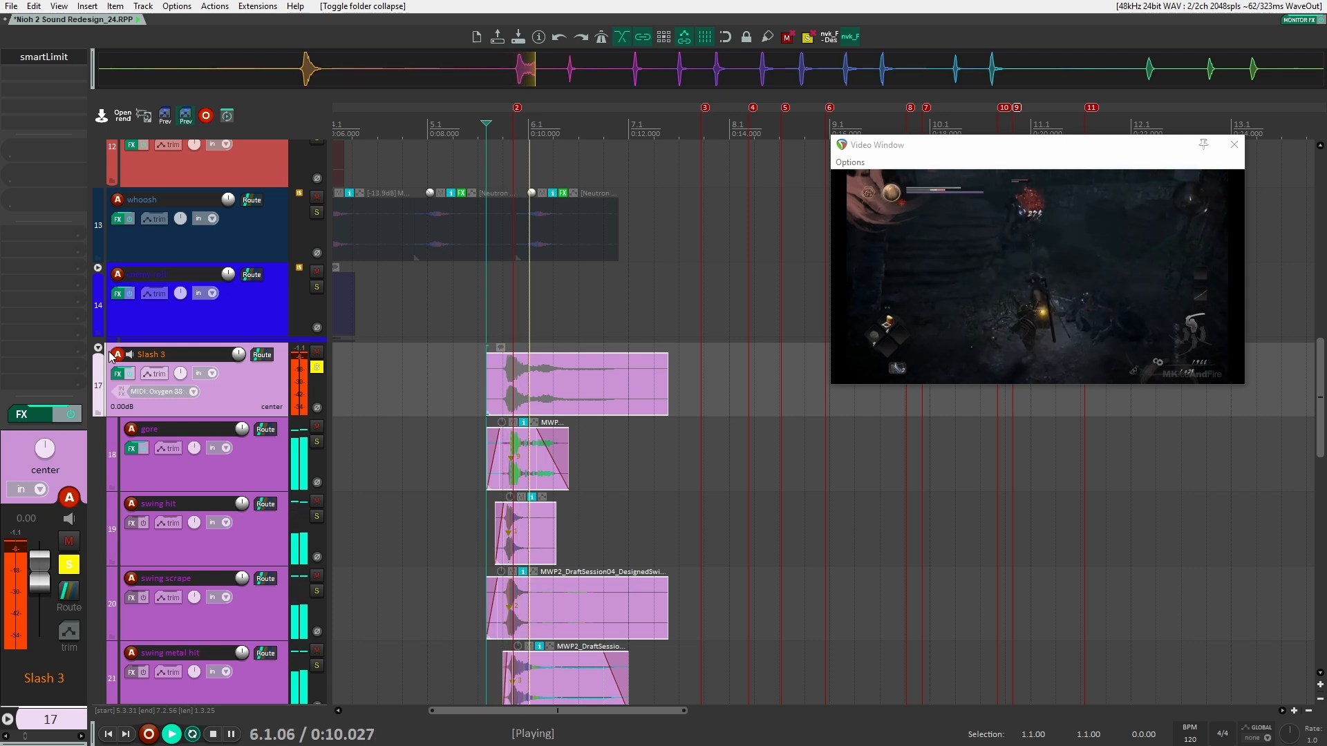
scroll(444, 449, down, 1)
key(space)
Switch the solo from the Slash 3 folder to its swing hit track and play that layer alone.
scroll(487, 414, up, 5)
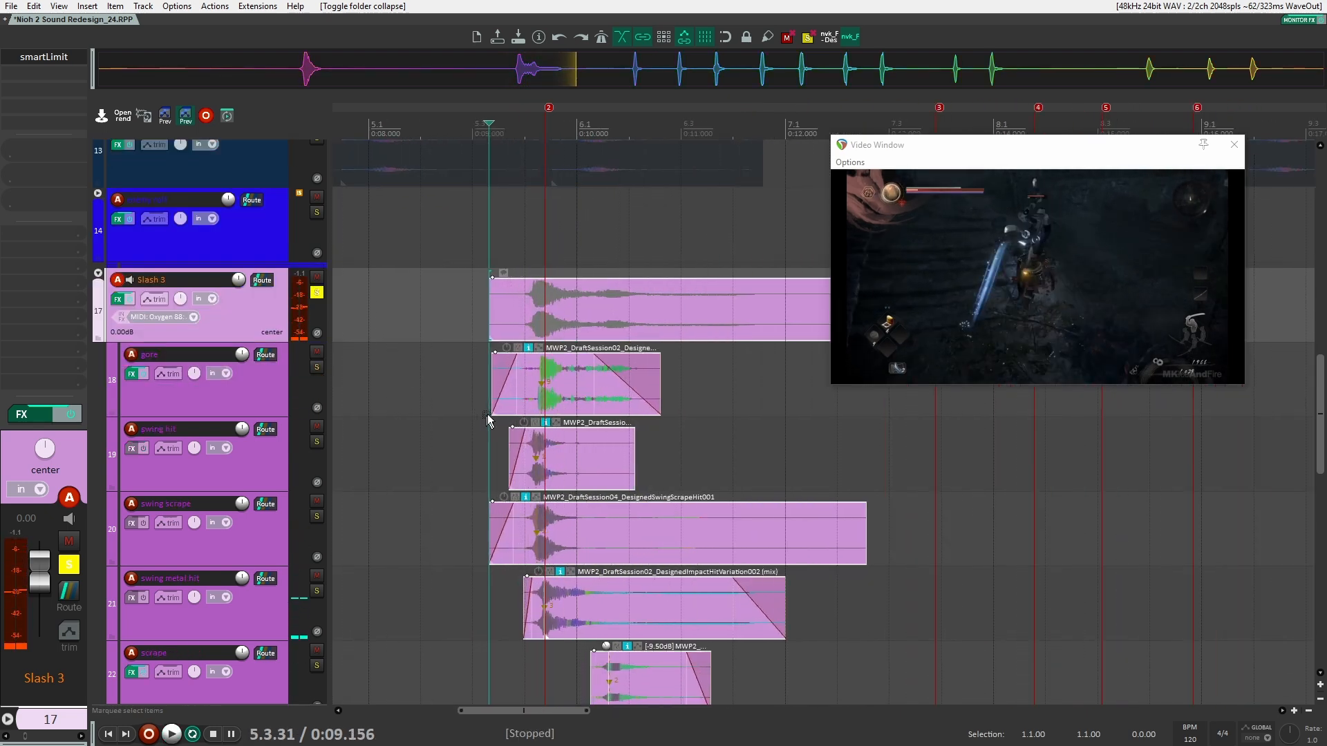
scroll(512, 410, down, 1)
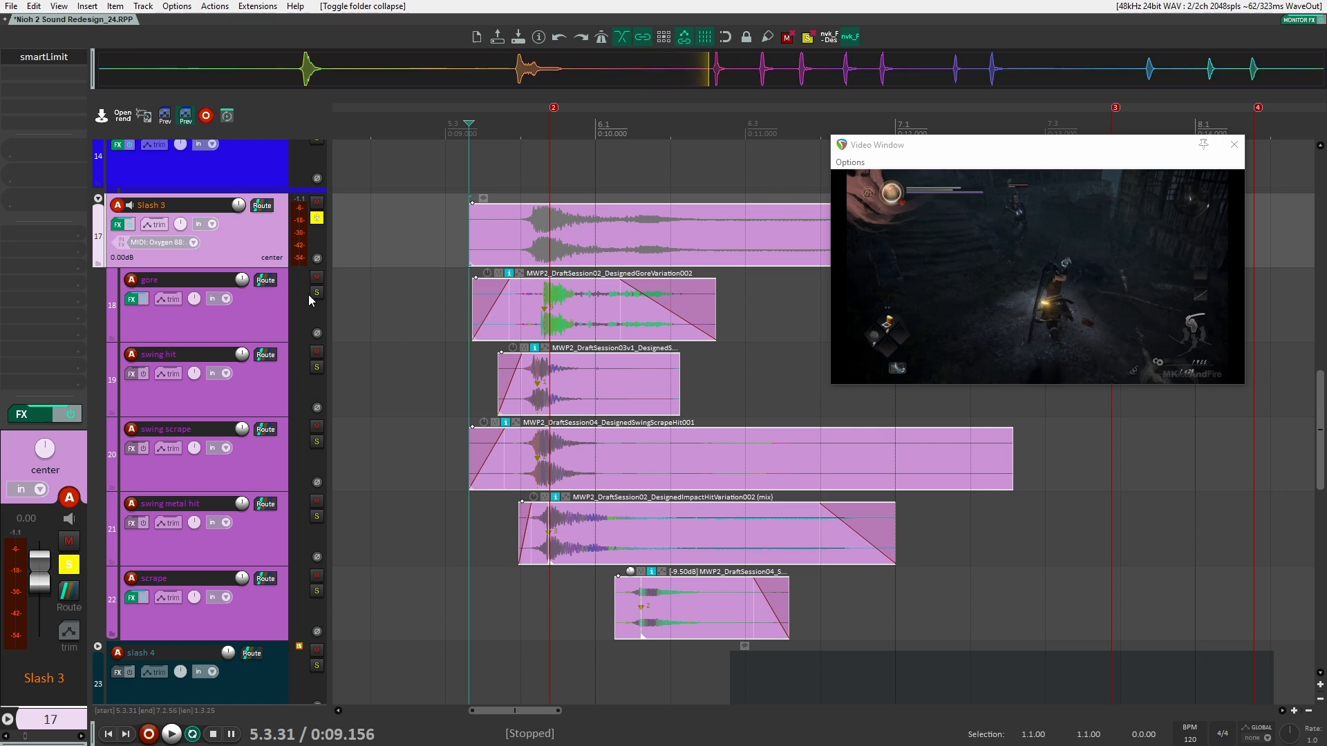
click(317, 368)
click(317, 220)
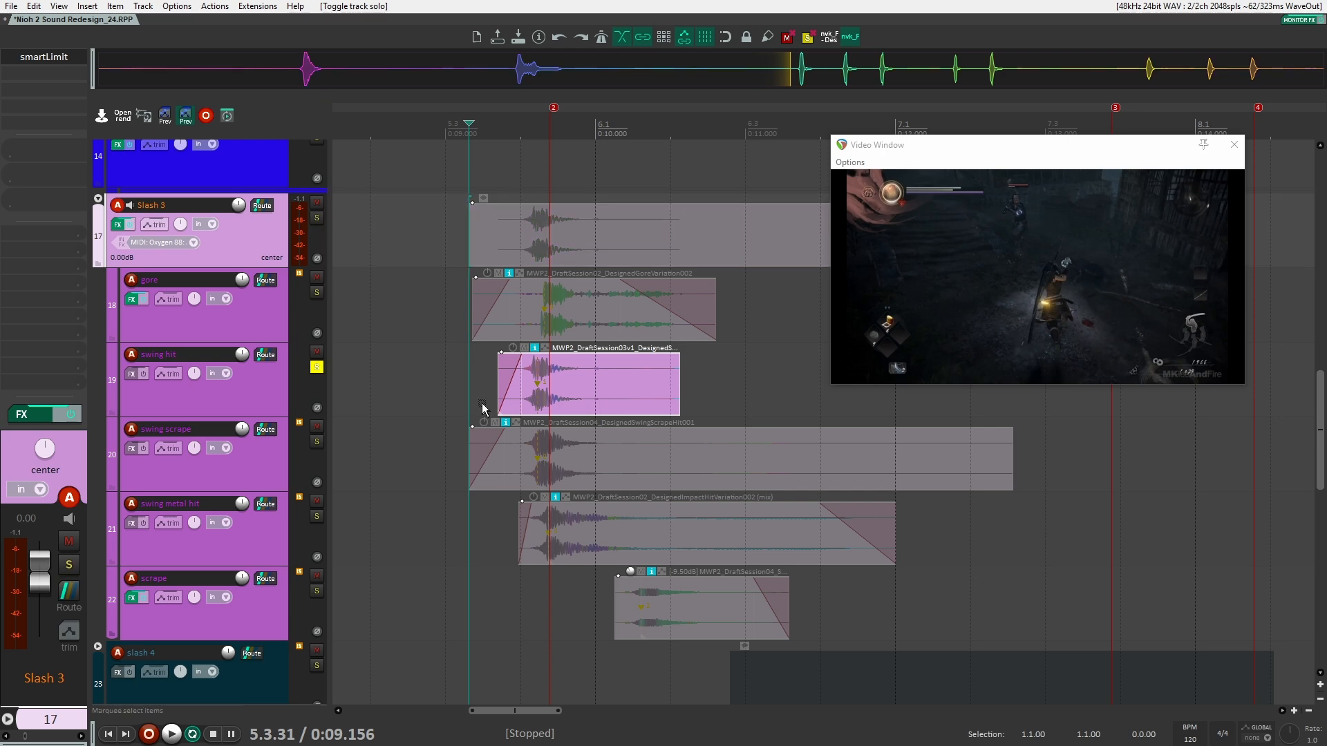
click(474, 395)
key(space)
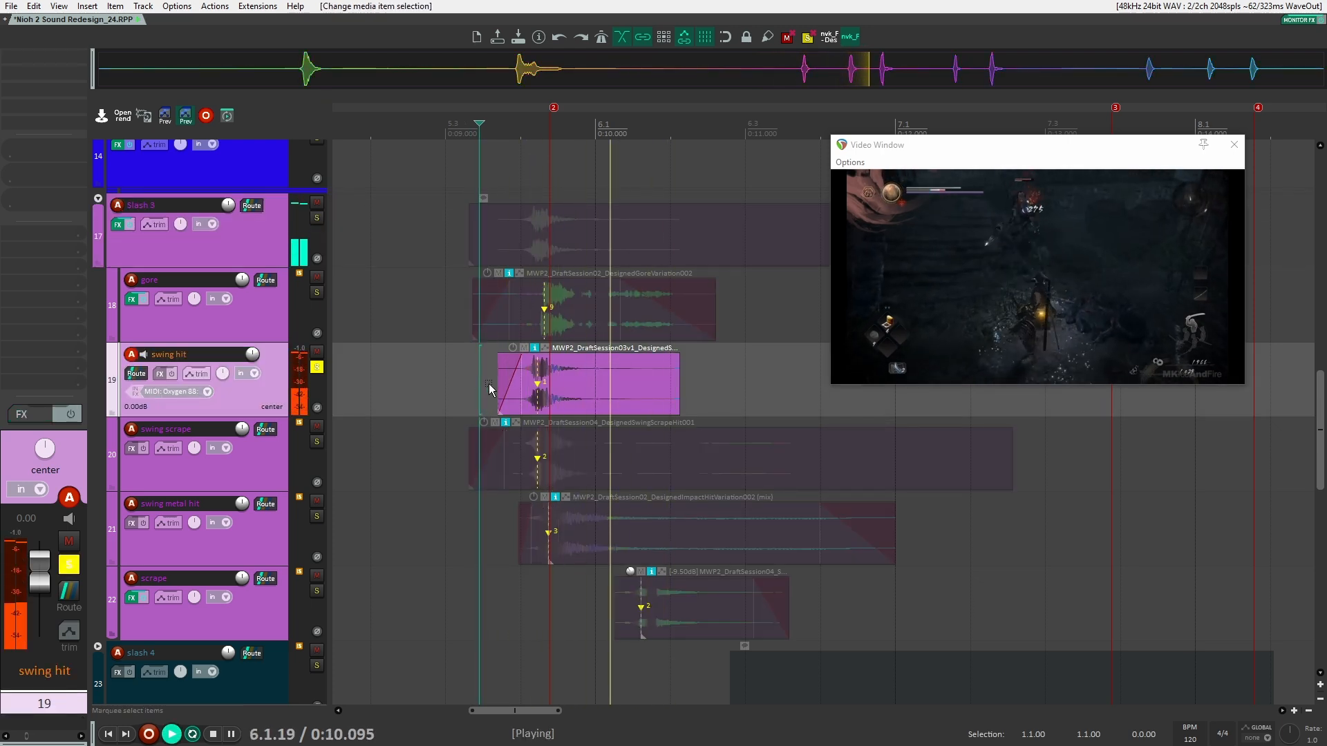
Play the swing scrape layer alone, followed by the swing metal hit layer alone.
click(268, 467)
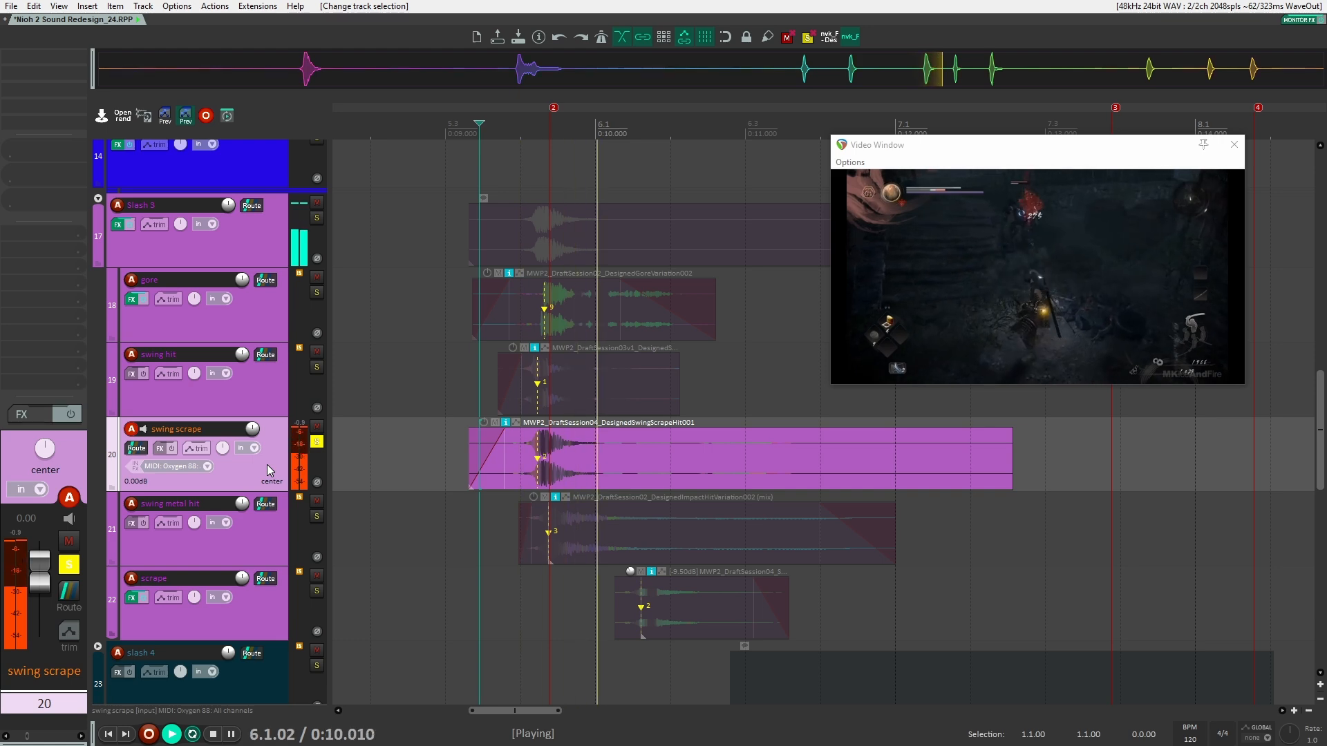
click(248, 547)
key(space)
key(space)
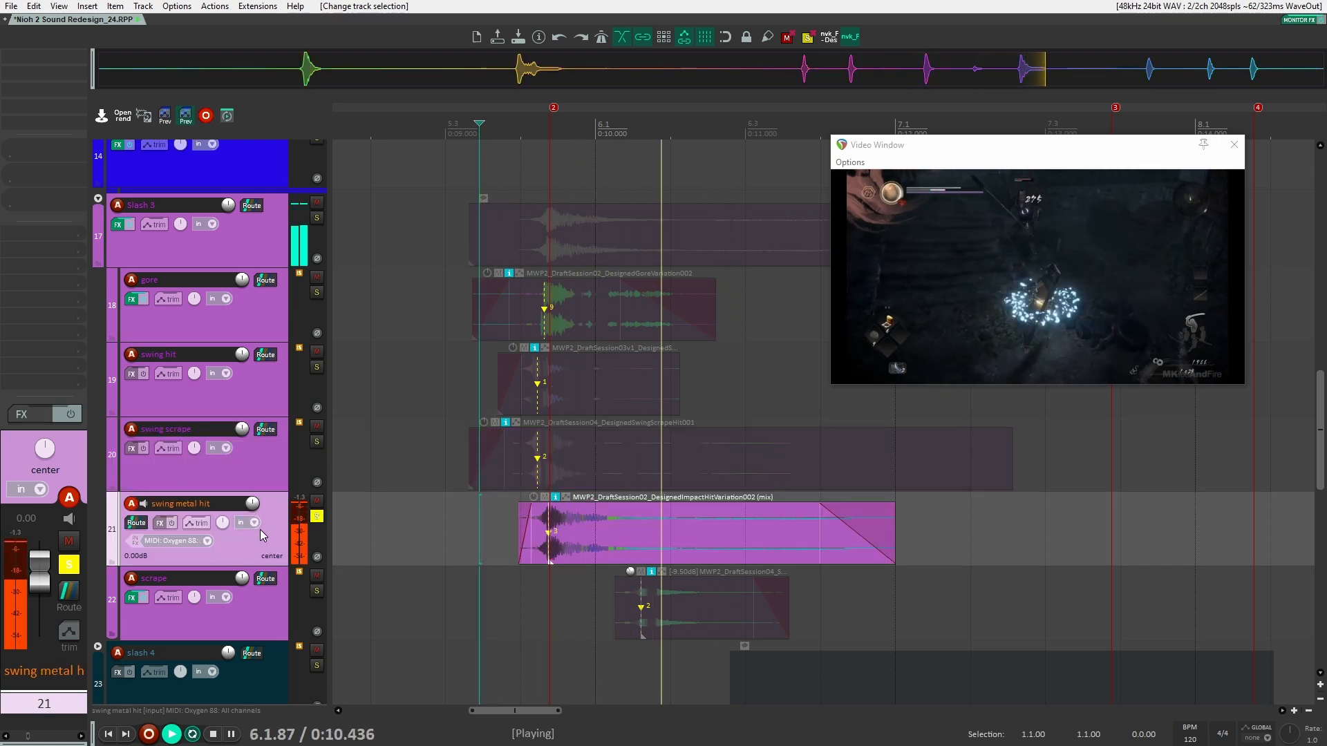
key(space)
Add swing scrape and swing hit to the soloed swing metal hit track and play the three layers together.
click(316, 441)
click(316, 367)
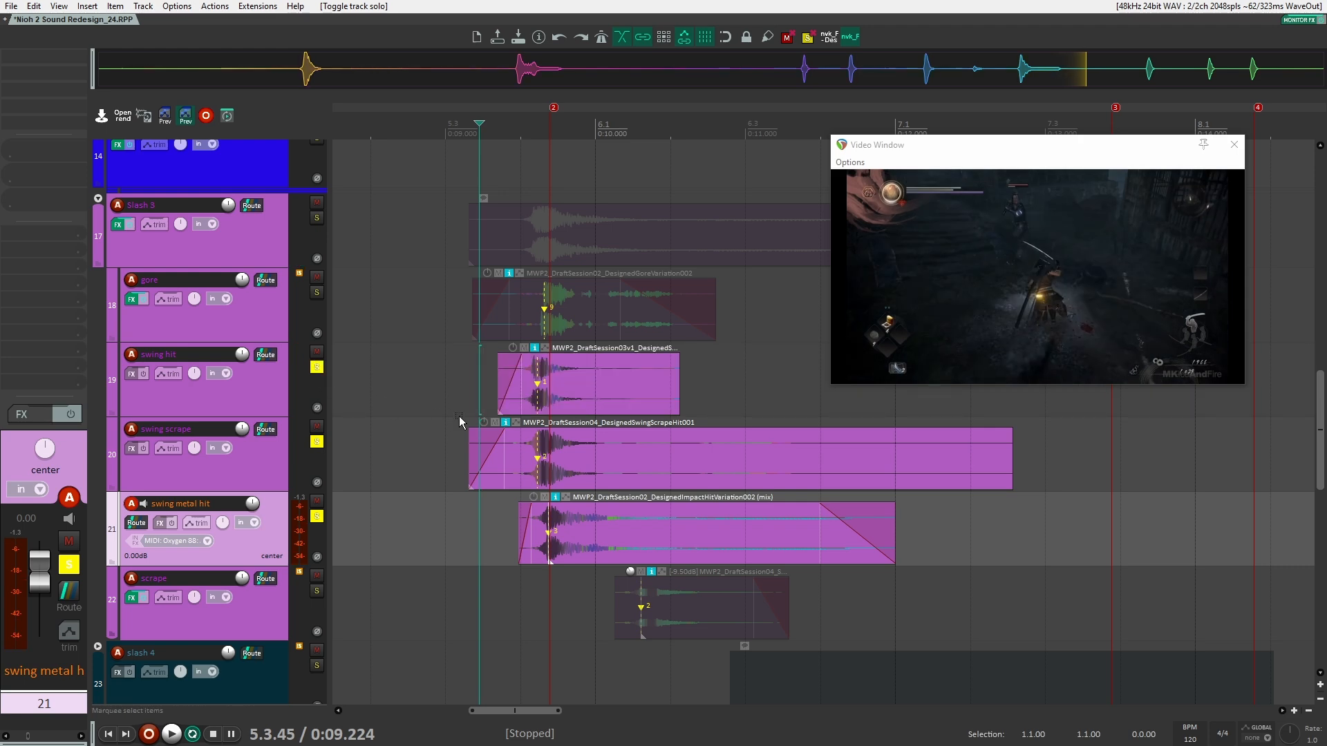
key(space)
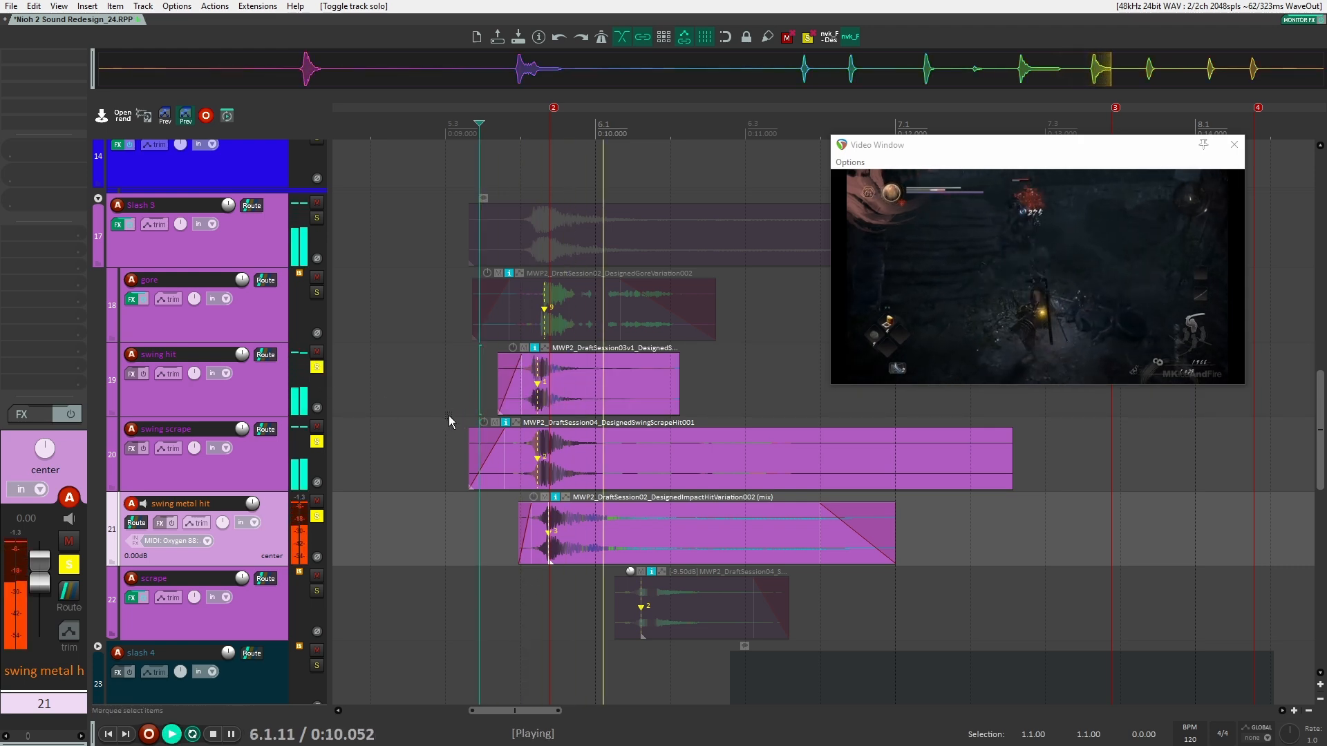
key(space)
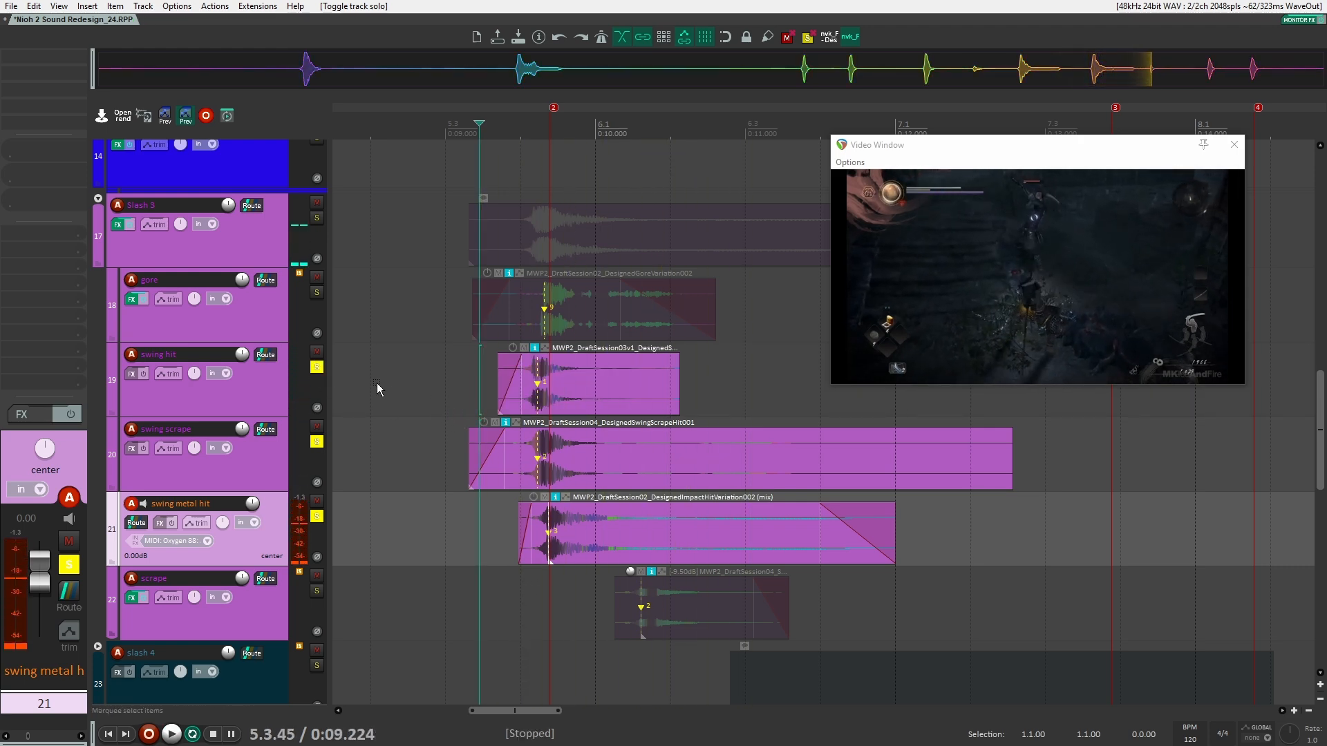
Unsolo the three swing layers, play the gore track in solo, and unsolo it.
click(316, 516)
click(317, 367)
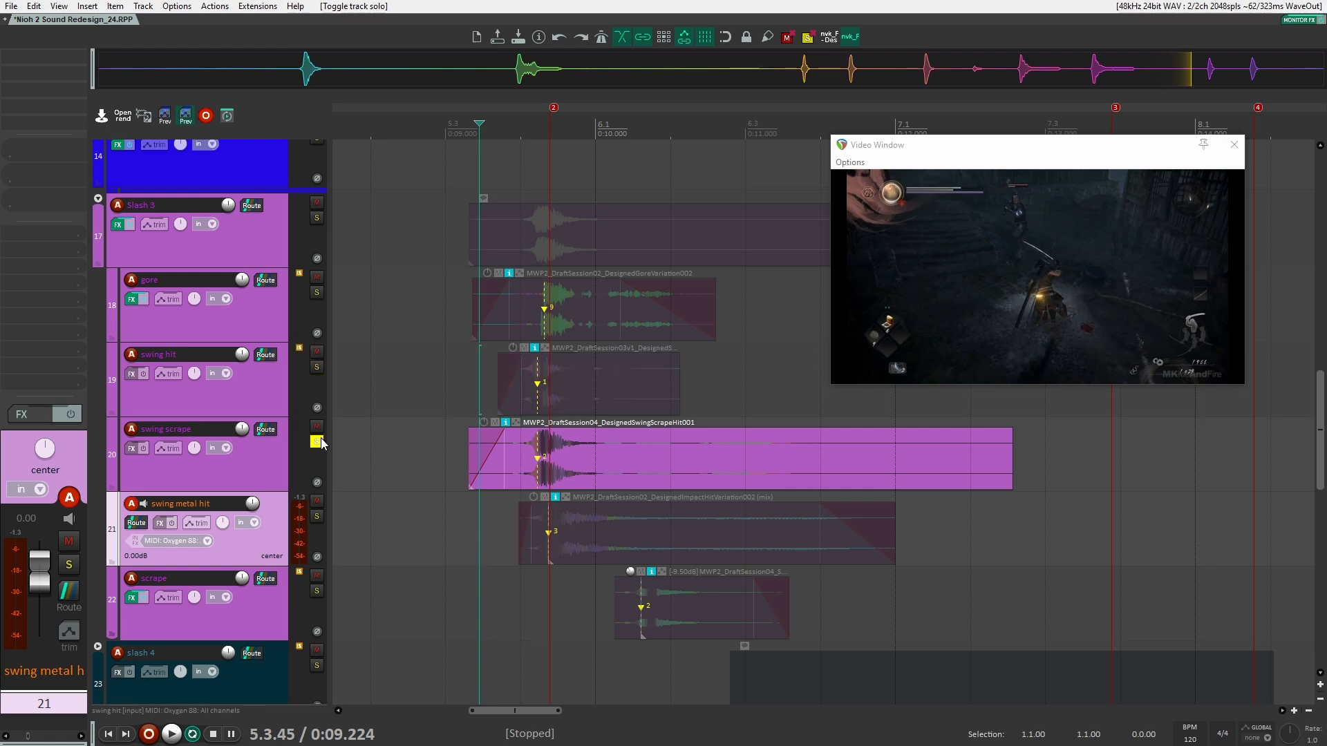
click(317, 442)
click(312, 307)
click(317, 292)
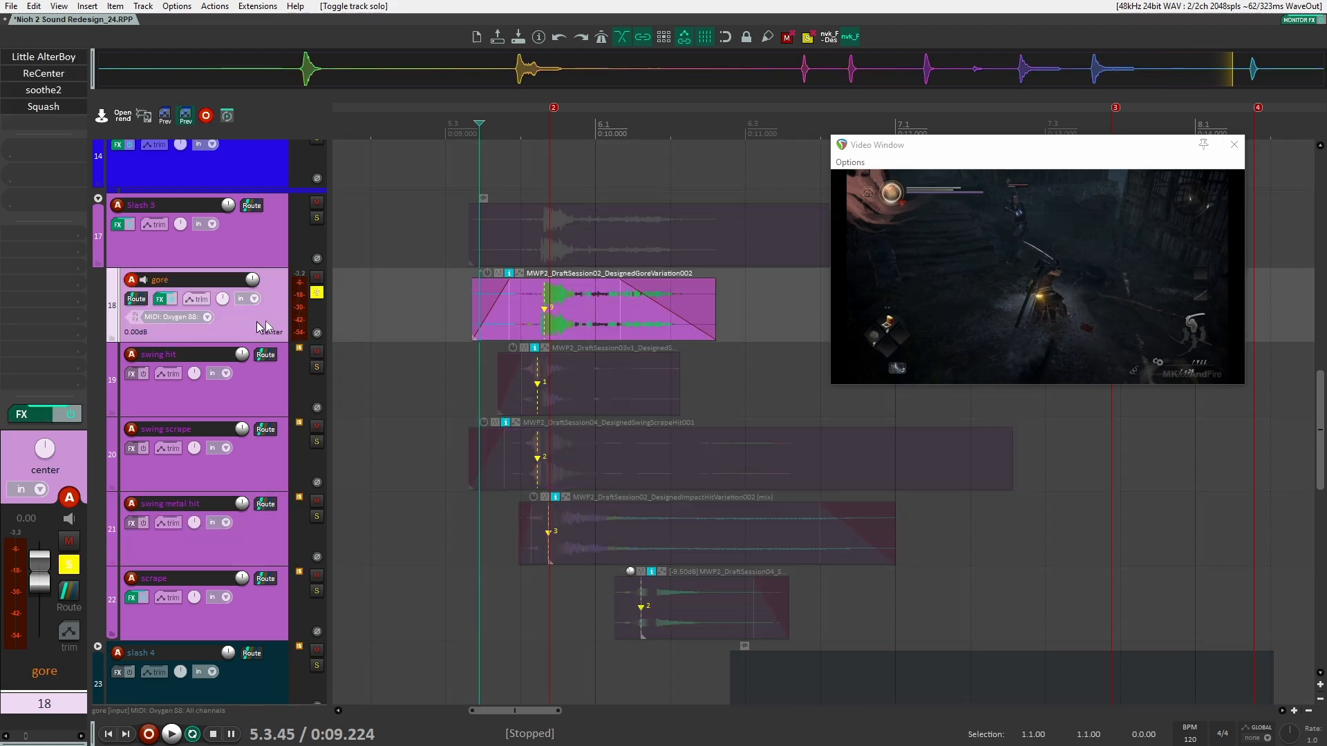
key(space)
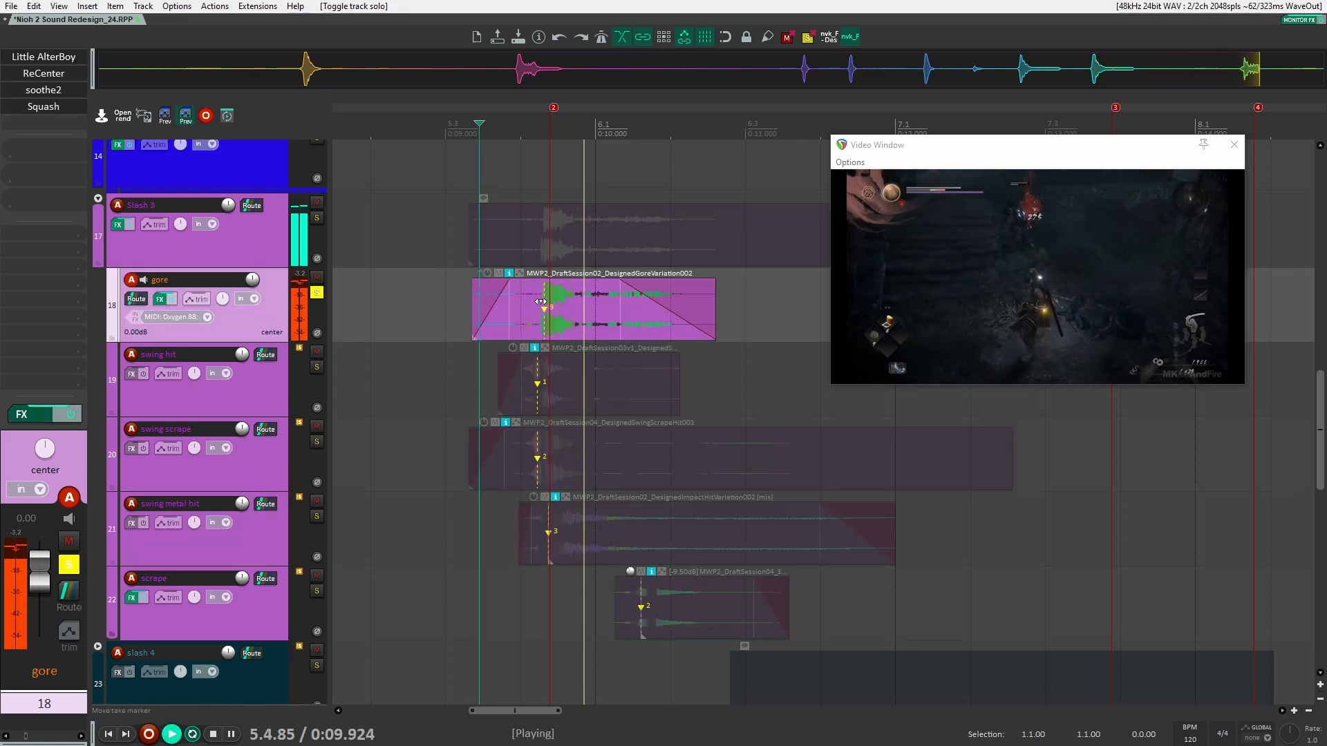
key(space)
click(316, 292)
Mute scrape track 22, solo the Slash 3 folder and play the slash without its scrape layer.
click(316, 576)
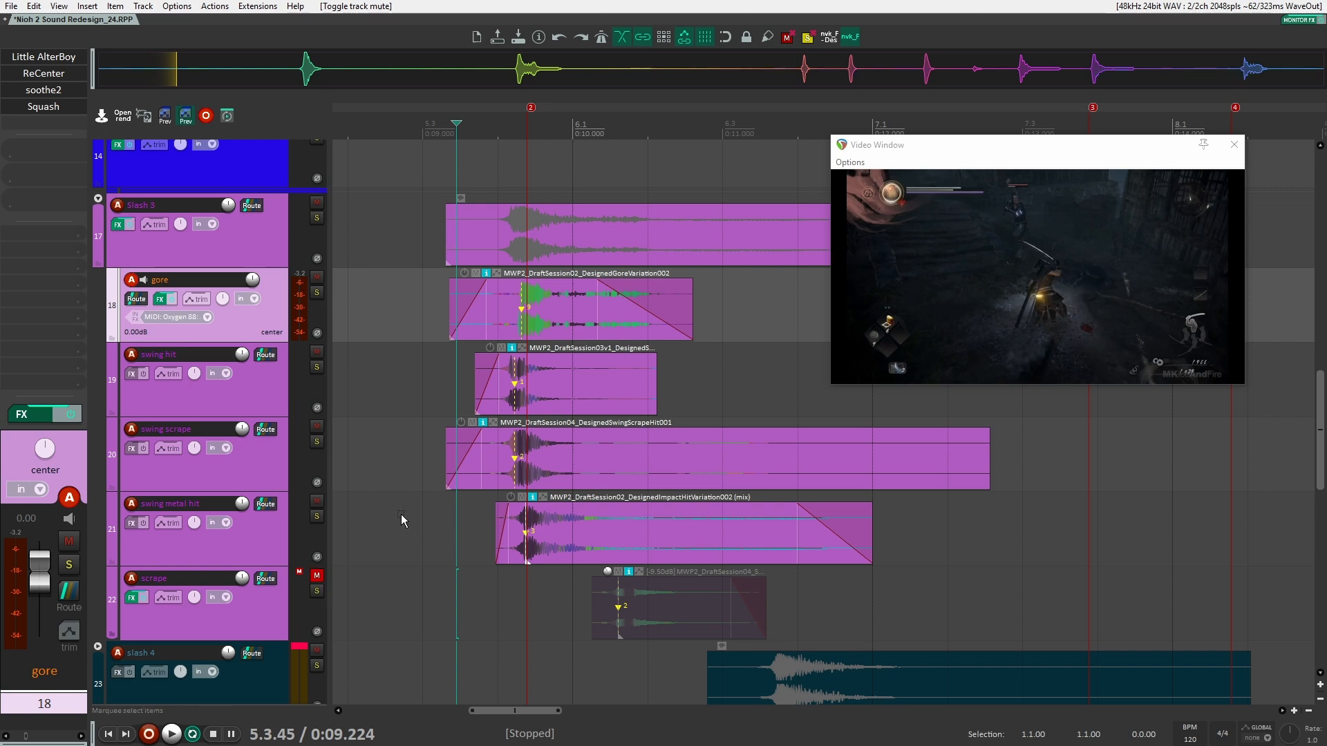
click(316, 218)
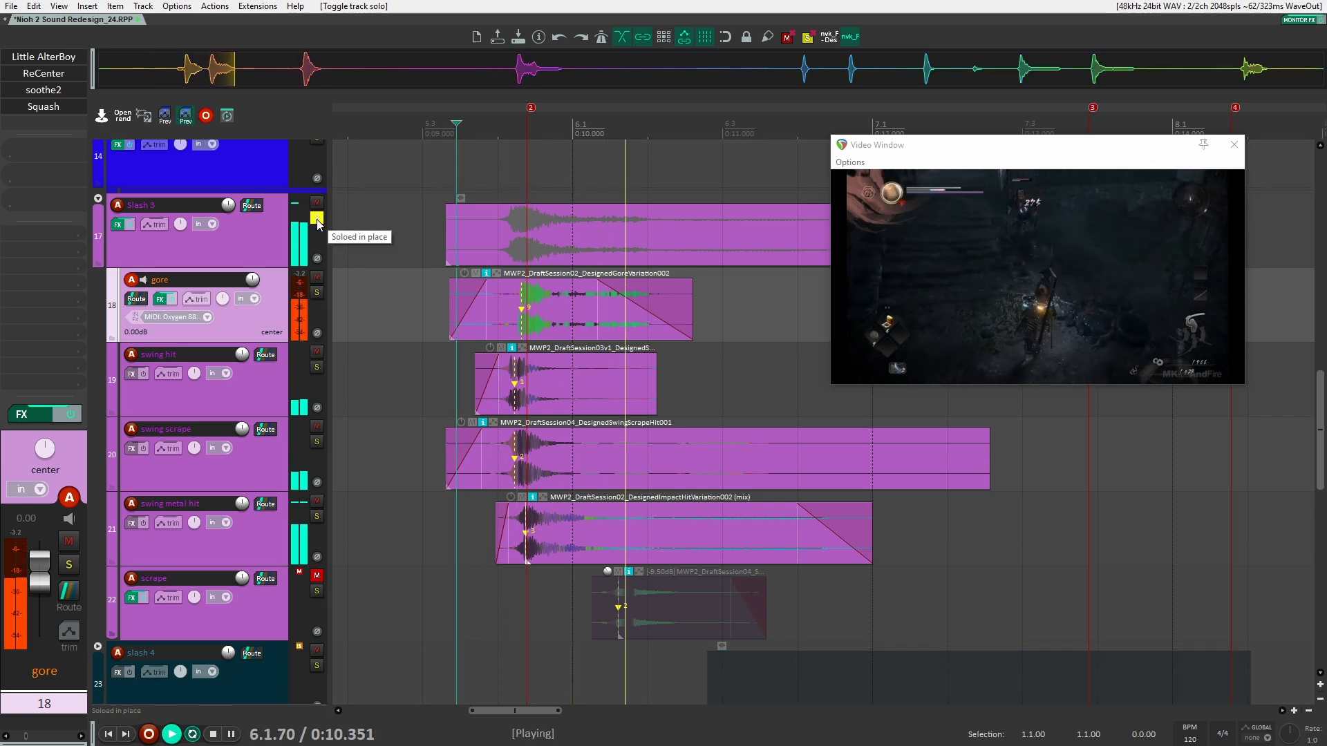
key(space)
Unmute and solo scrape track 22 in the Slash 3 folder, and play its item twice from the start.
scroll(525, 494, down, 3)
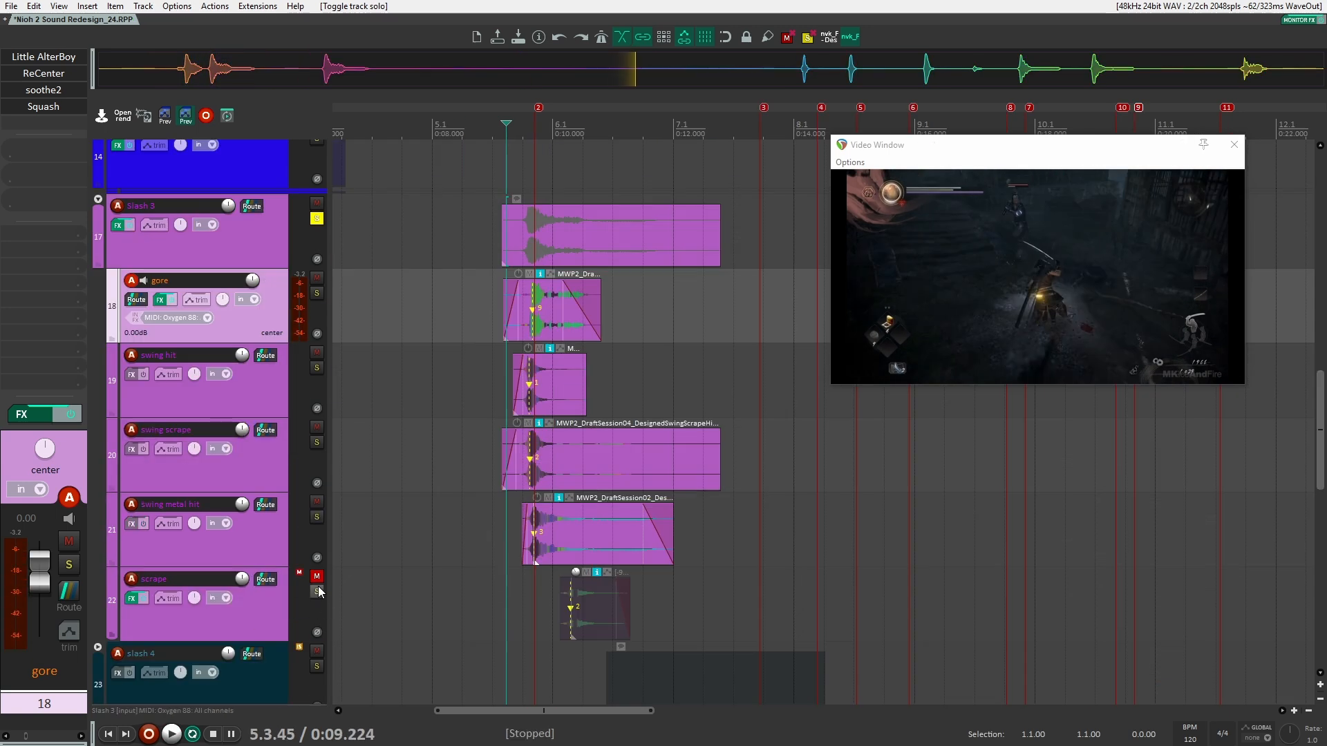
click(317, 575)
click(317, 591)
scroll(553, 598, up, 4)
click(557, 600)
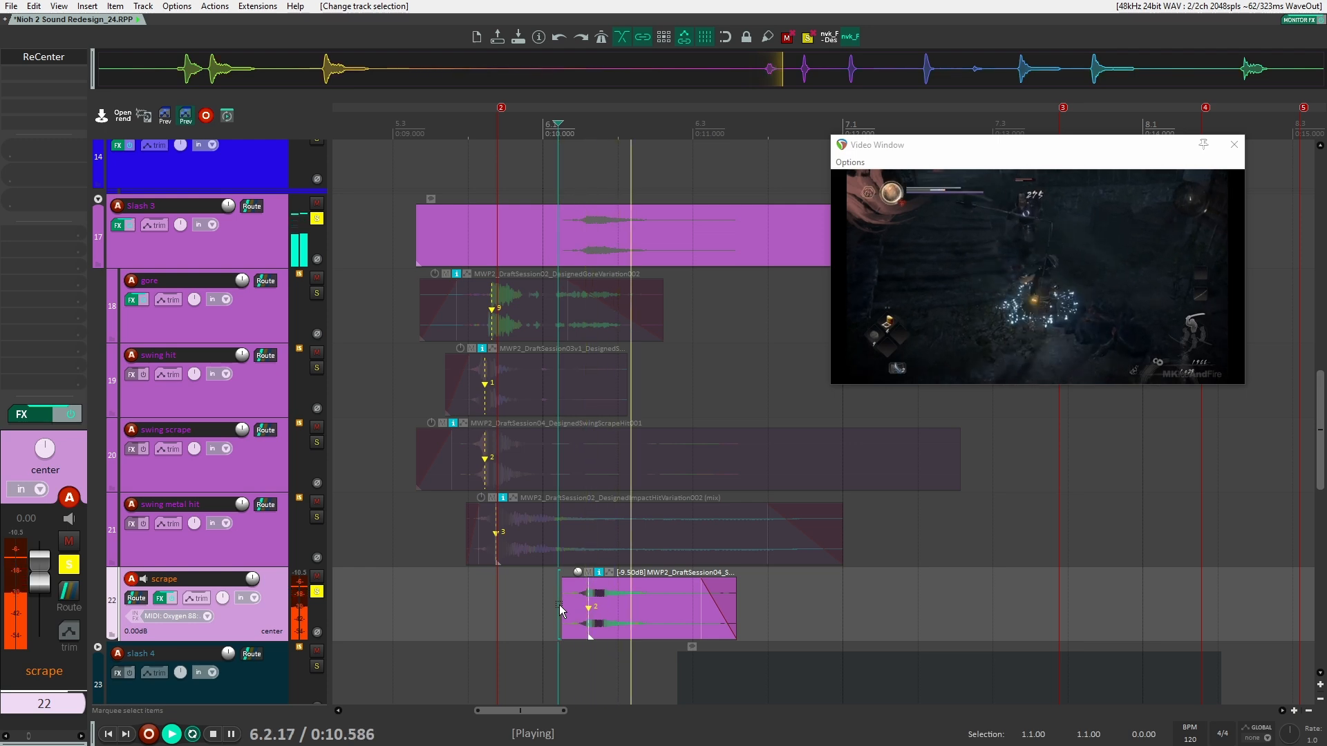
key(space)
key(space)
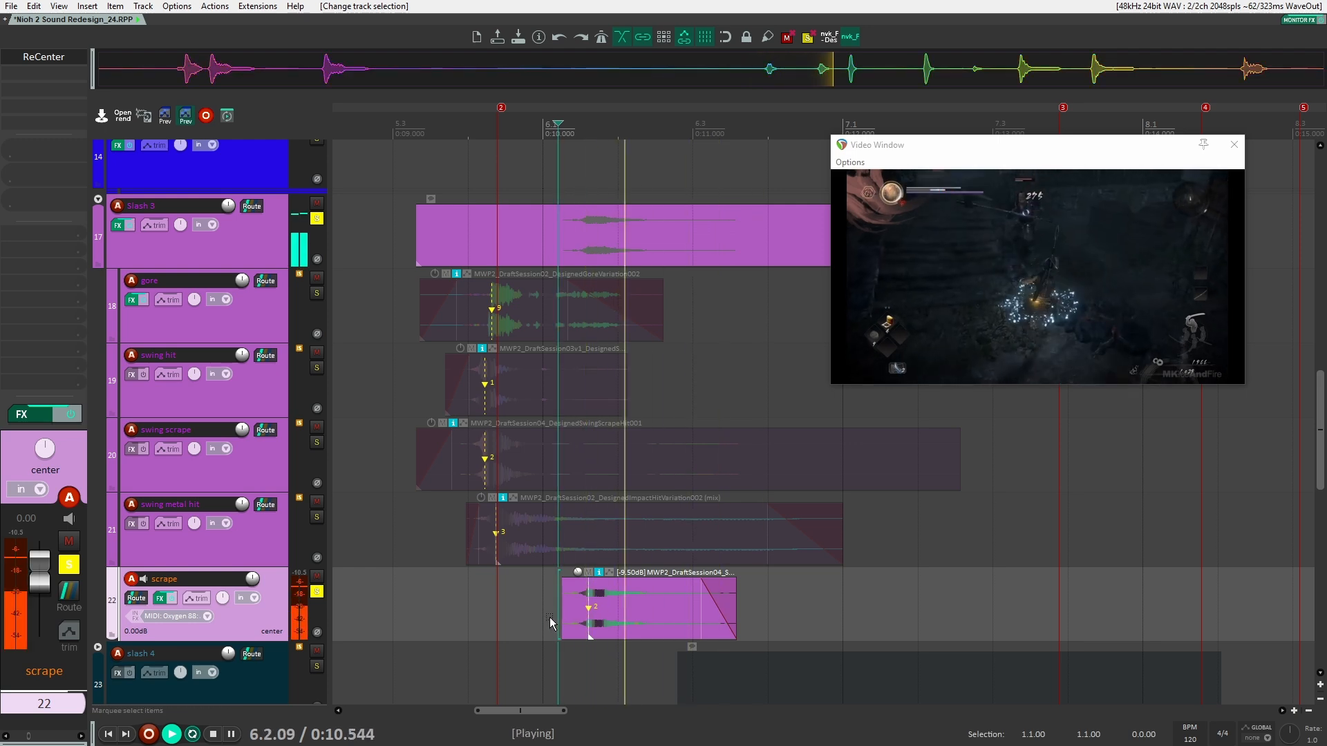
key(space)
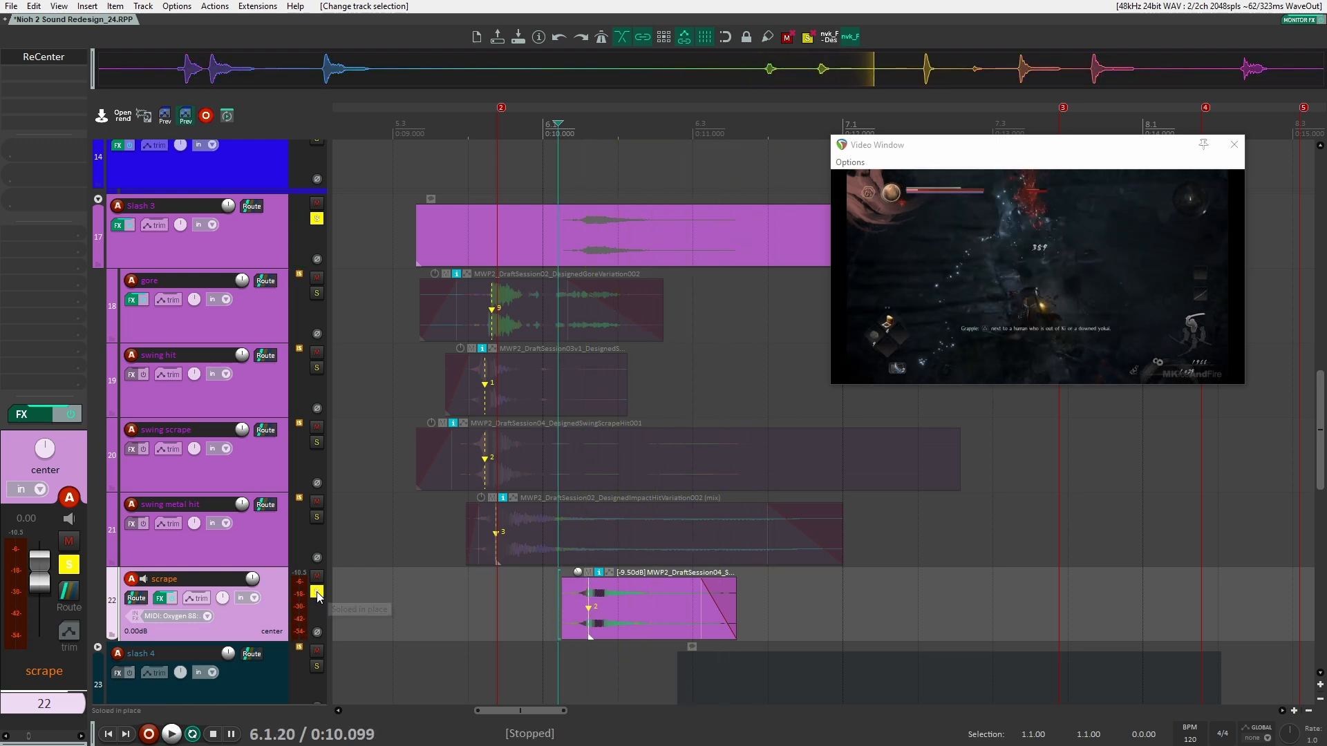
Unsolo scrape track 22 and play the full soloed Slash 3 folder from just before its item's start.
click(317, 592)
click(438, 245)
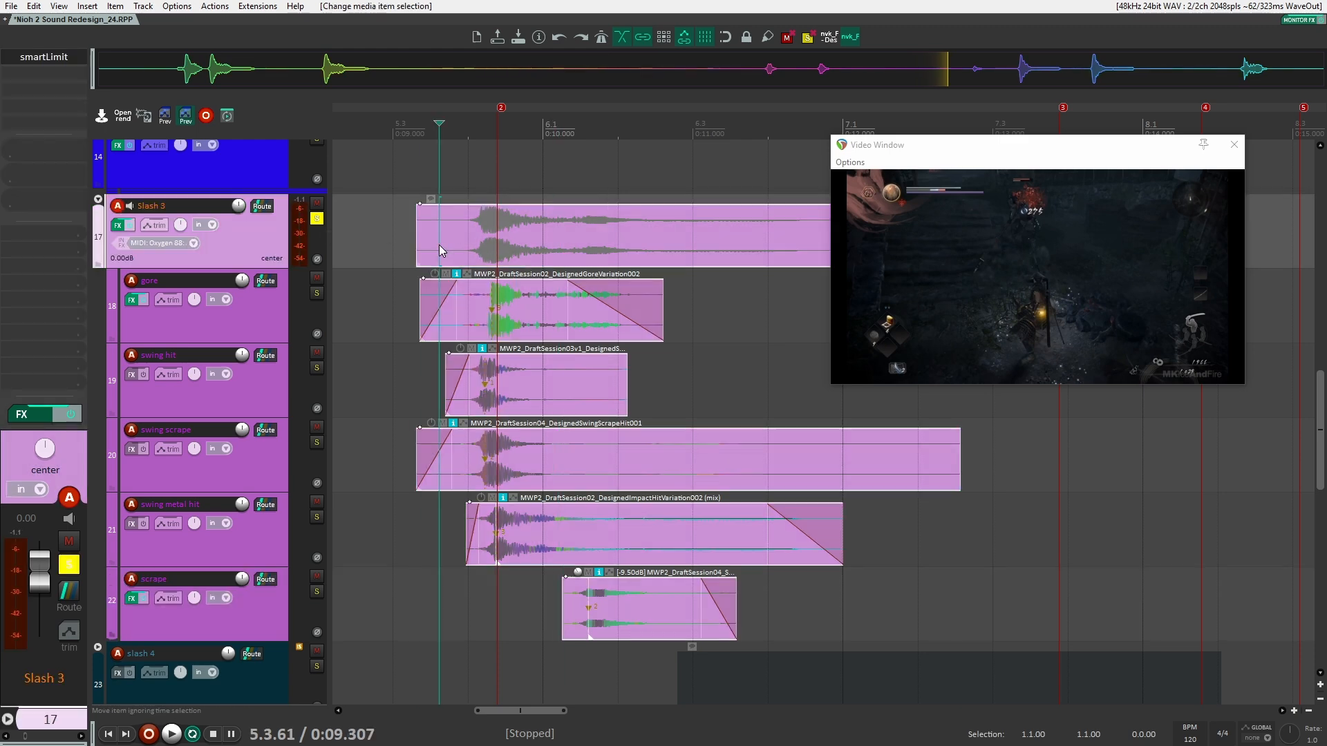
click(405, 244)
key(space)
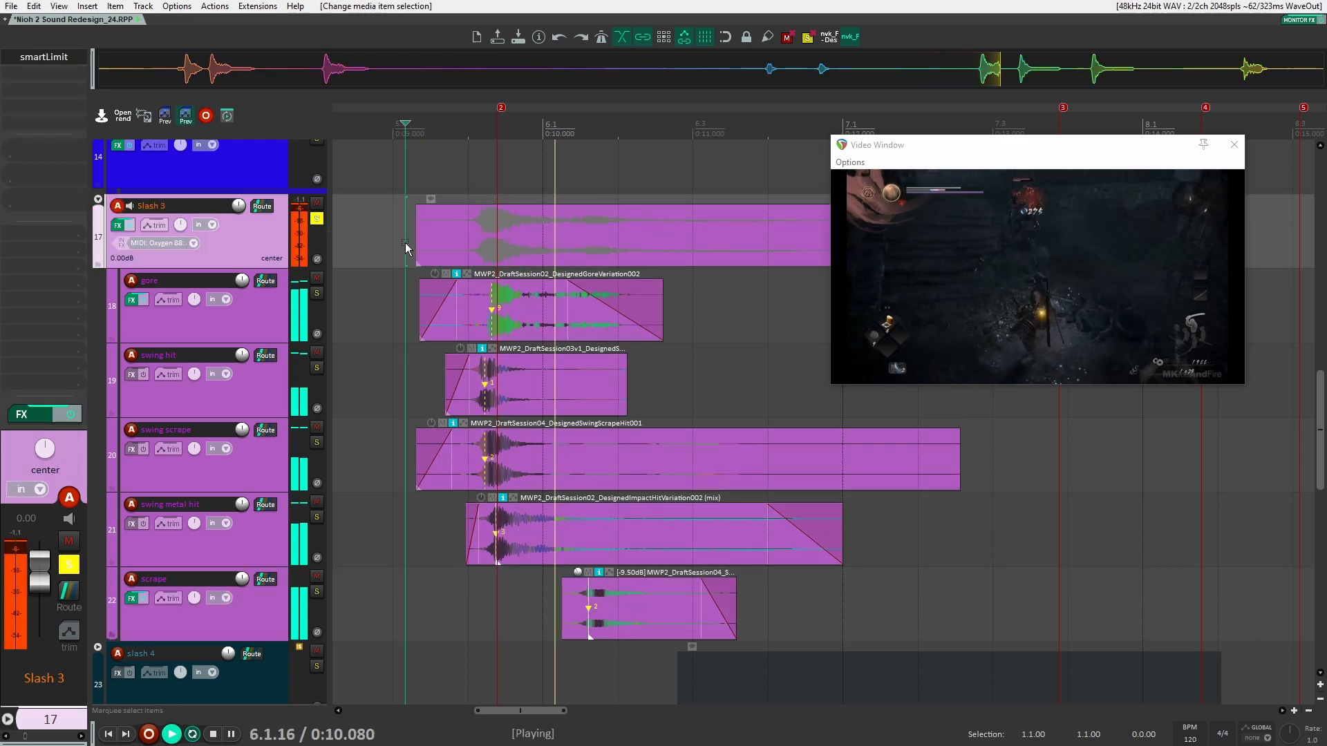
key(space)
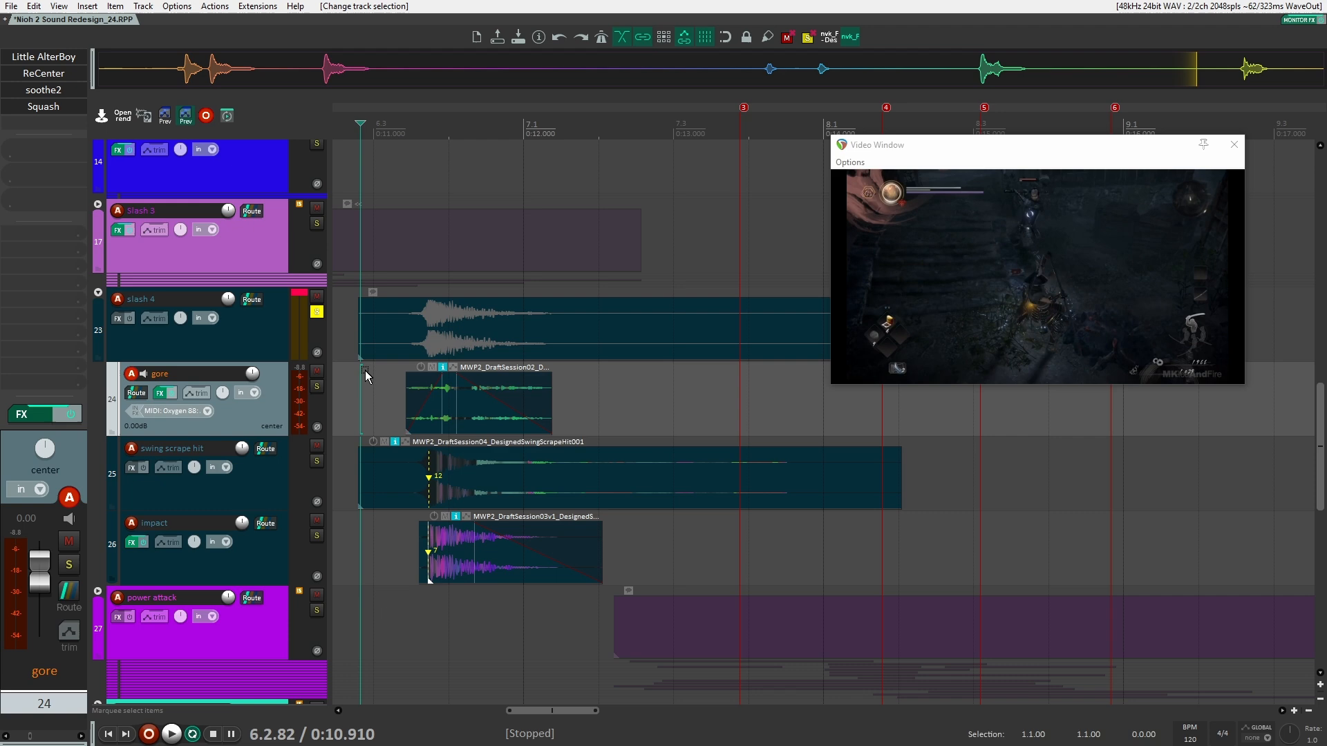
Play the complete soloed slash 4 folder, followed by its swing scrape hit layer in solo.
key(space)
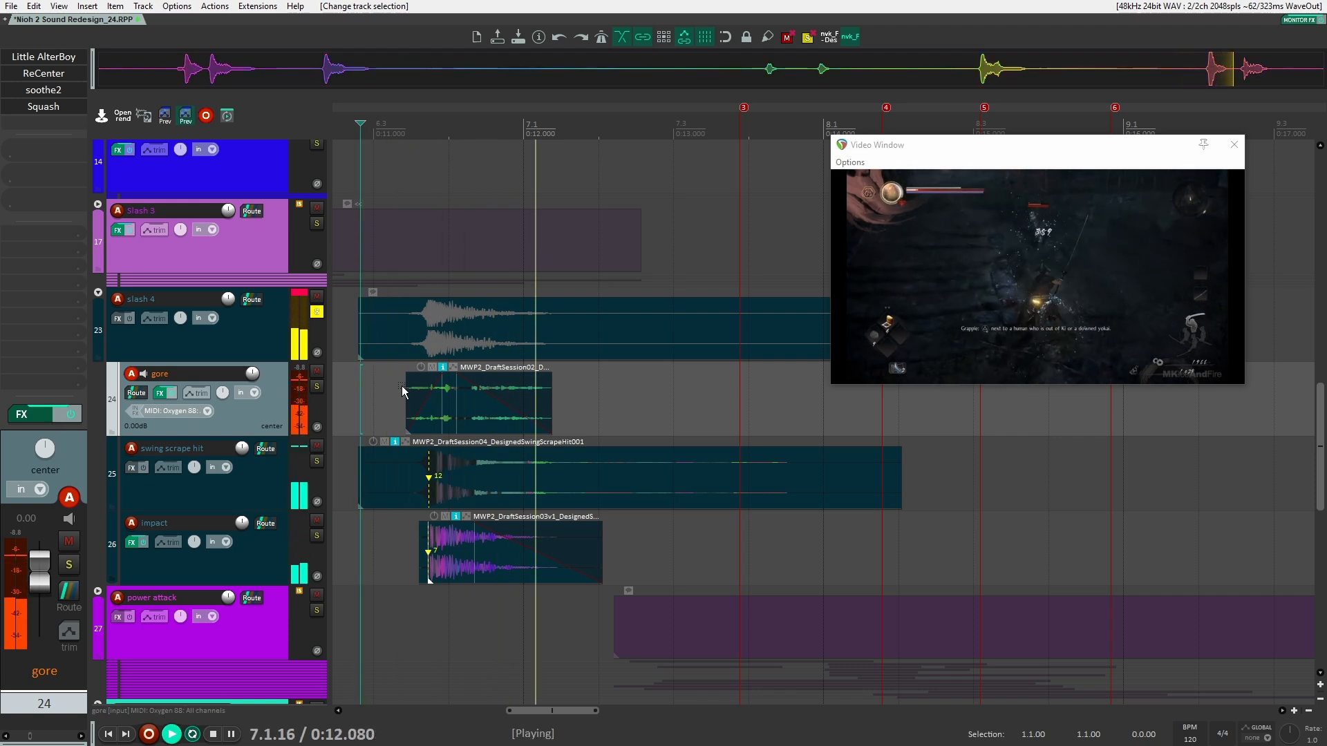
key(space)
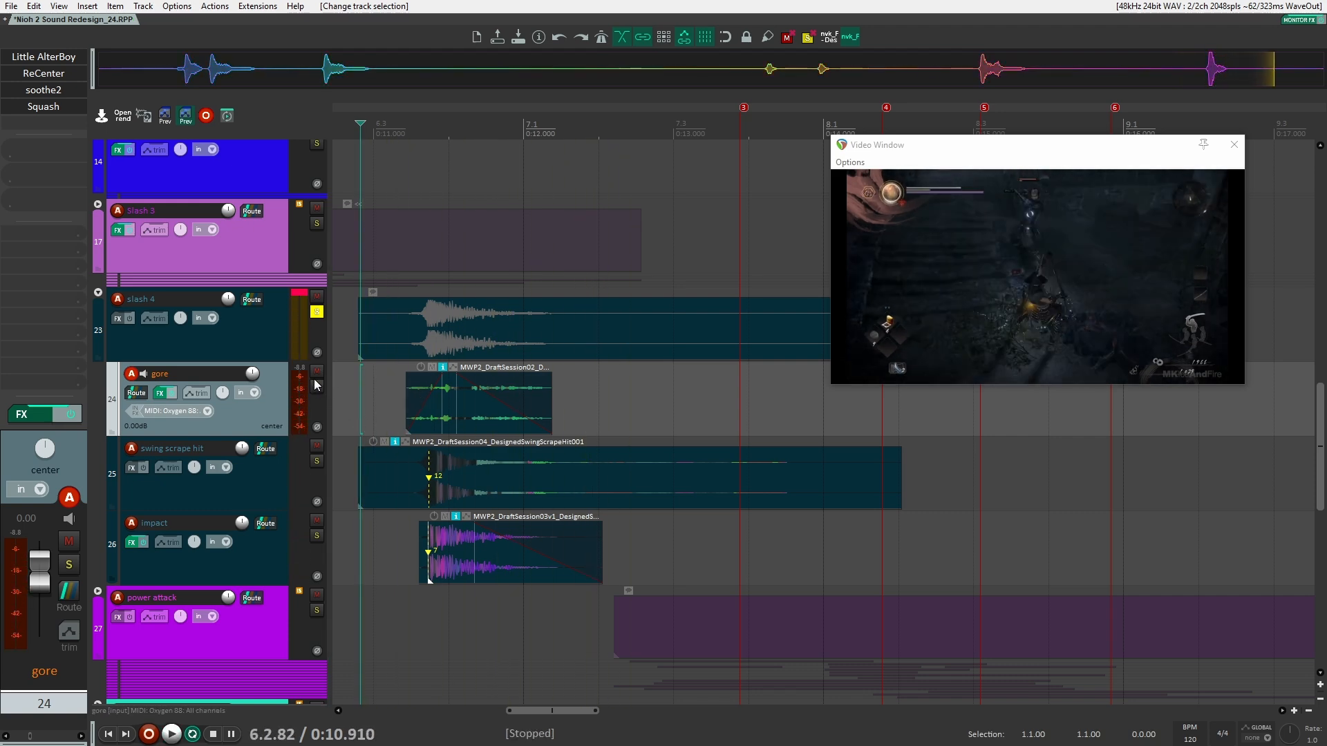
click(367, 474)
key(space)
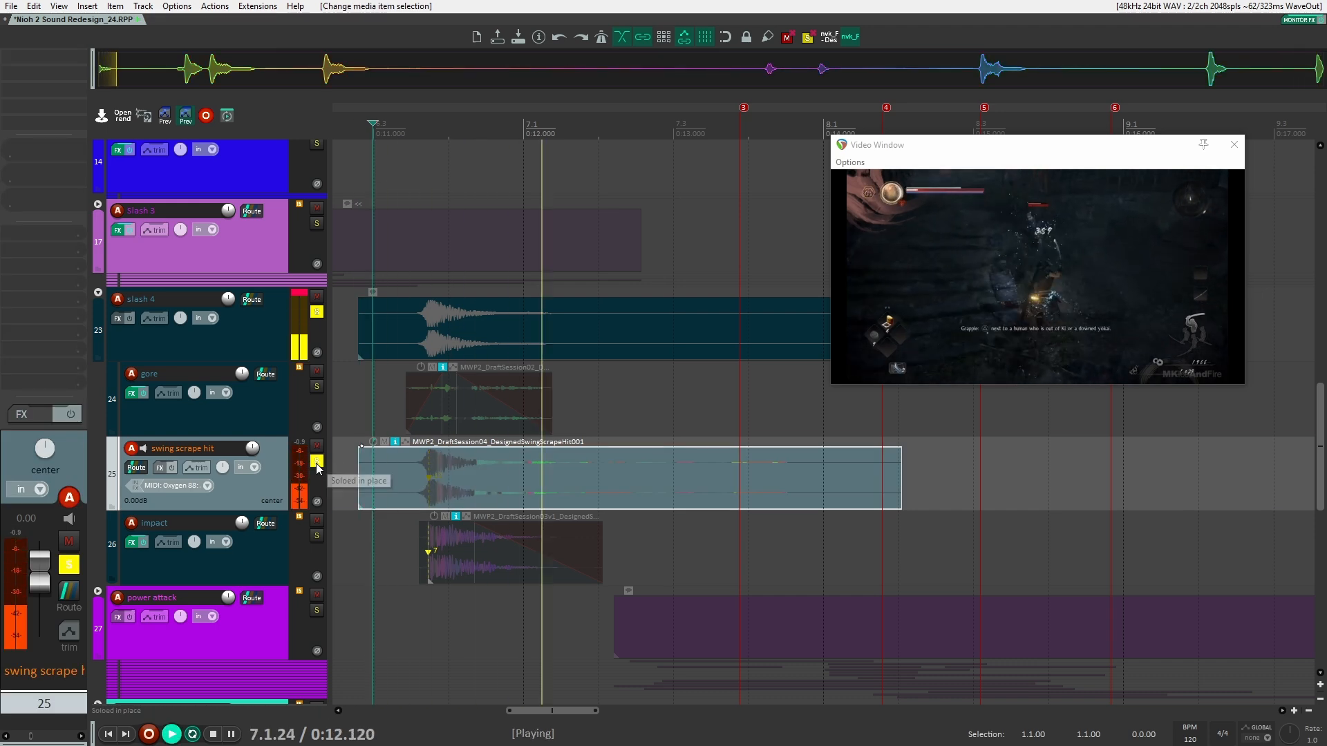
key(space)
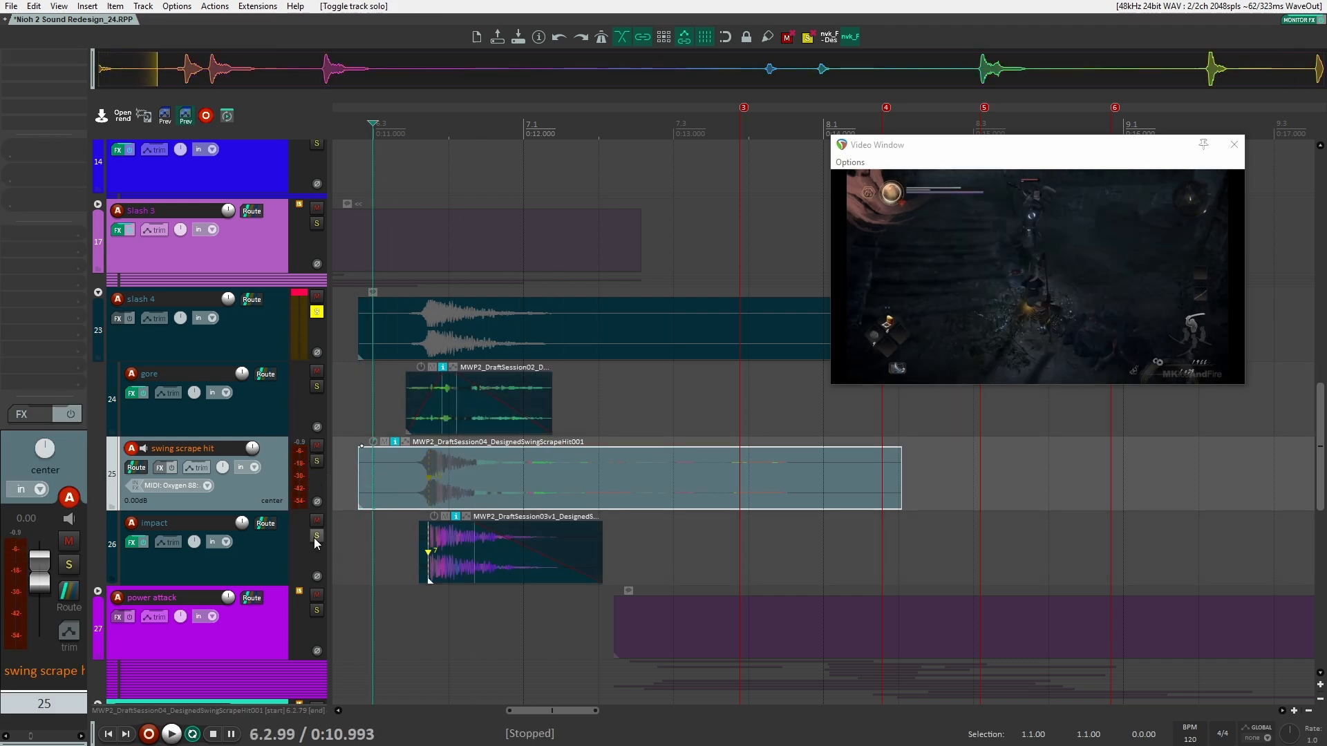
Solo impact track 26 in the slash 4 folder and play it from just before its item's start.
click(317, 536)
click(388, 549)
key(space)
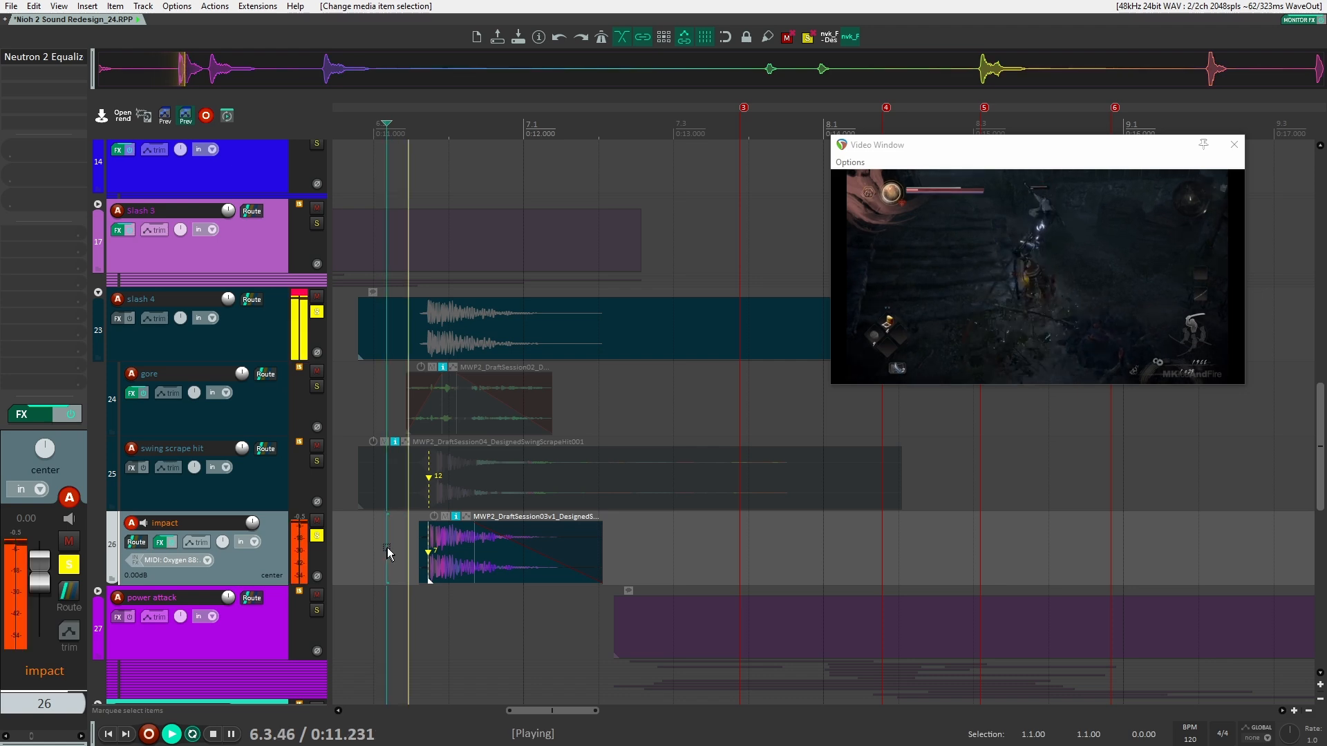
key(space)
Add swing scrape hit and gore to the soloed impact track and play the three slash 4 layers together.
click(316, 461)
click(317, 388)
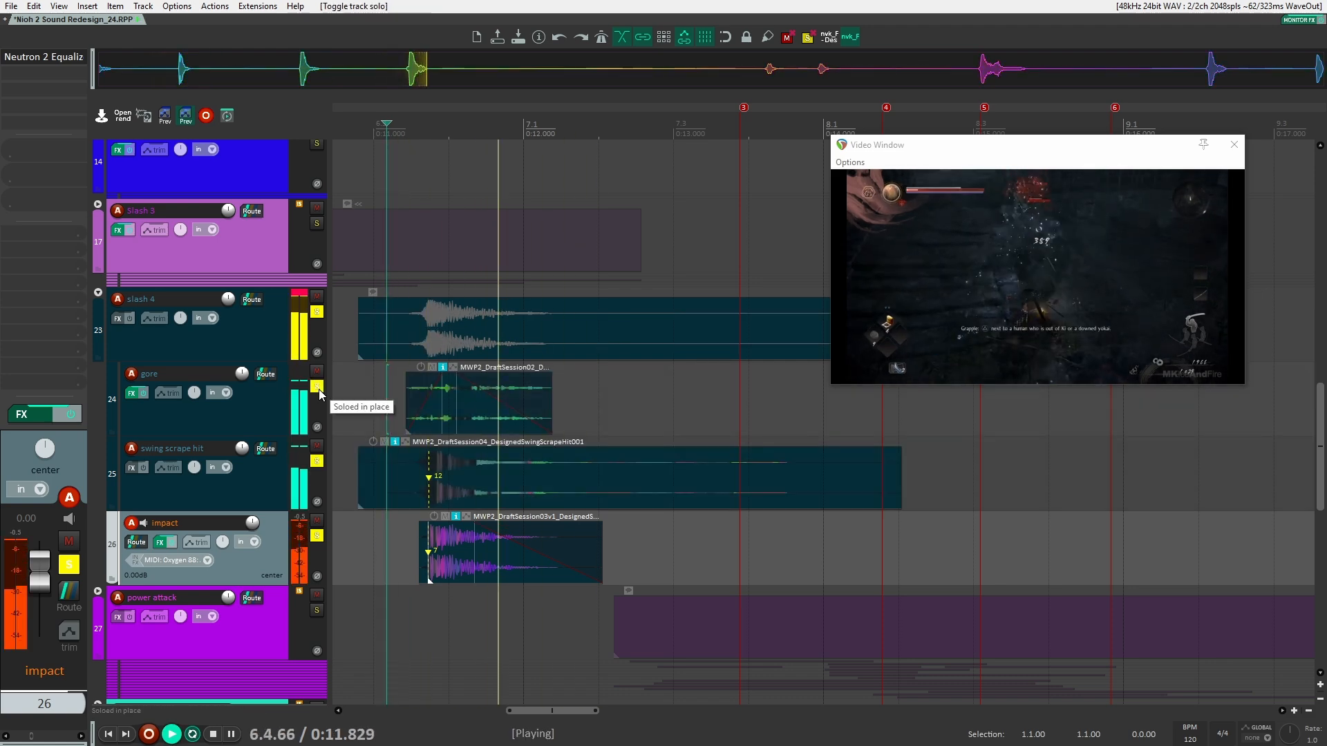
key(space)
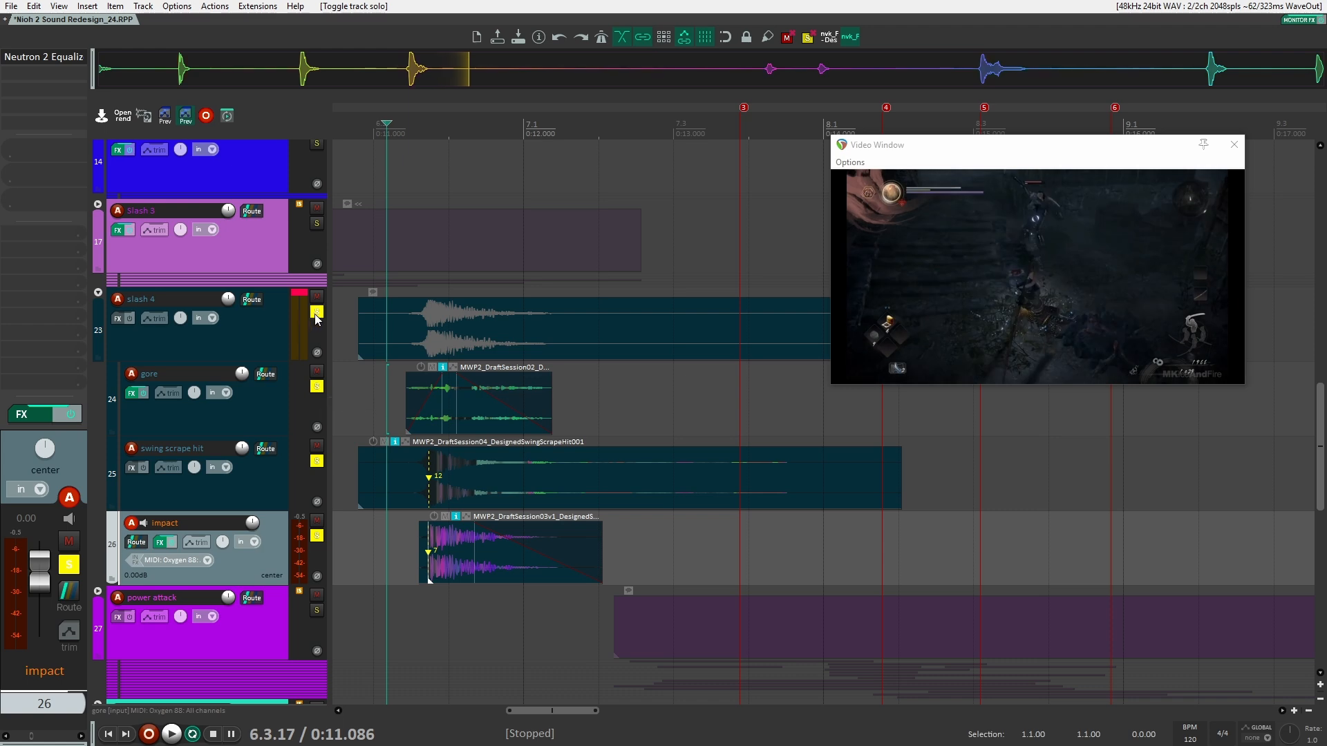
Unsolo and collapse the slash 4 folder, and expand the power attack folder to show its layer tracks.
scroll(533, 339, down, 3)
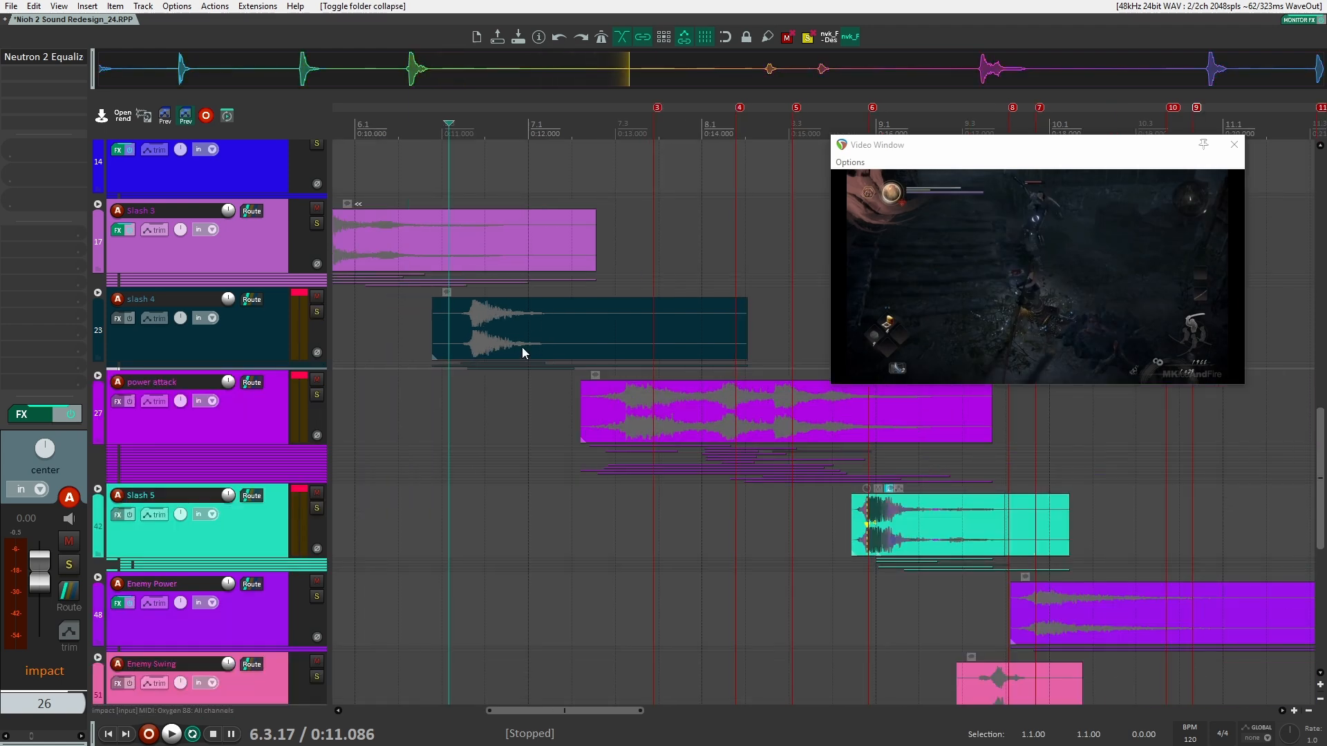
scroll(513, 353, down, 2)
scroll(611, 446, up, 2)
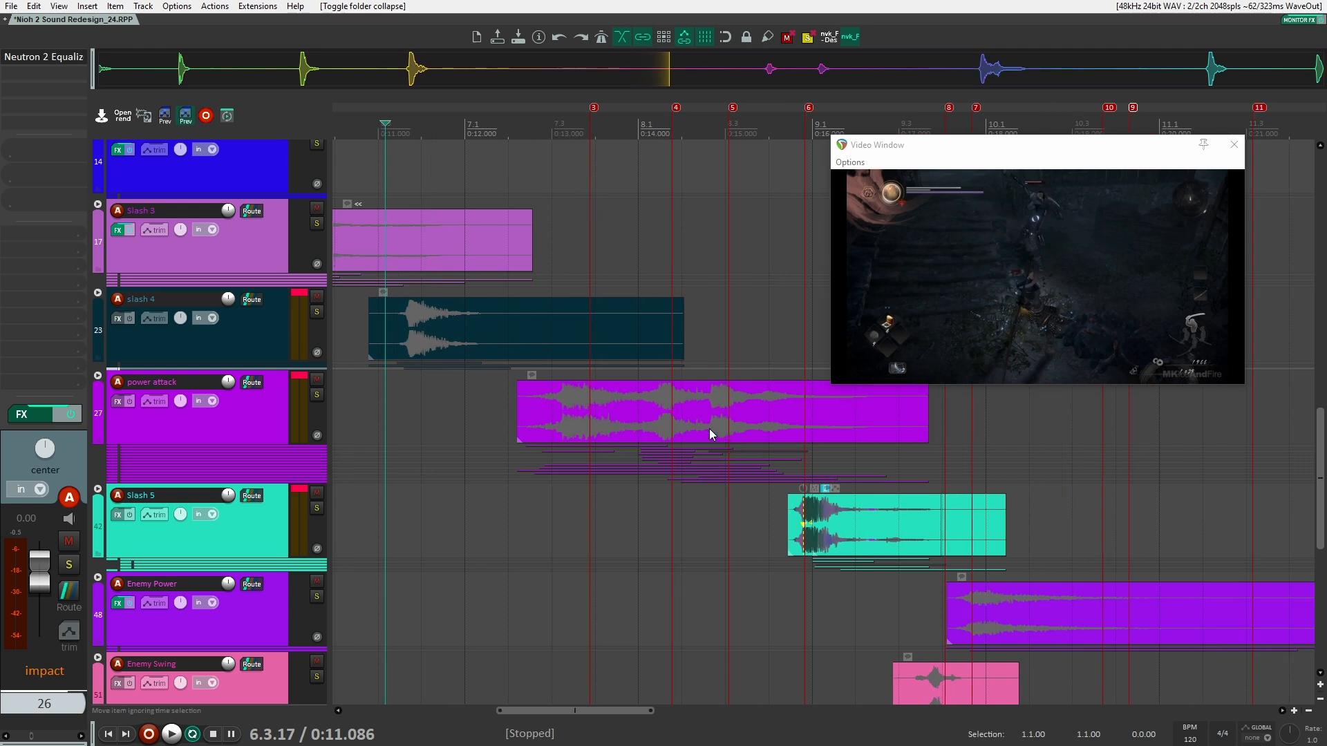
scroll(709, 429, down, 3)
scroll(705, 420, right, 3)
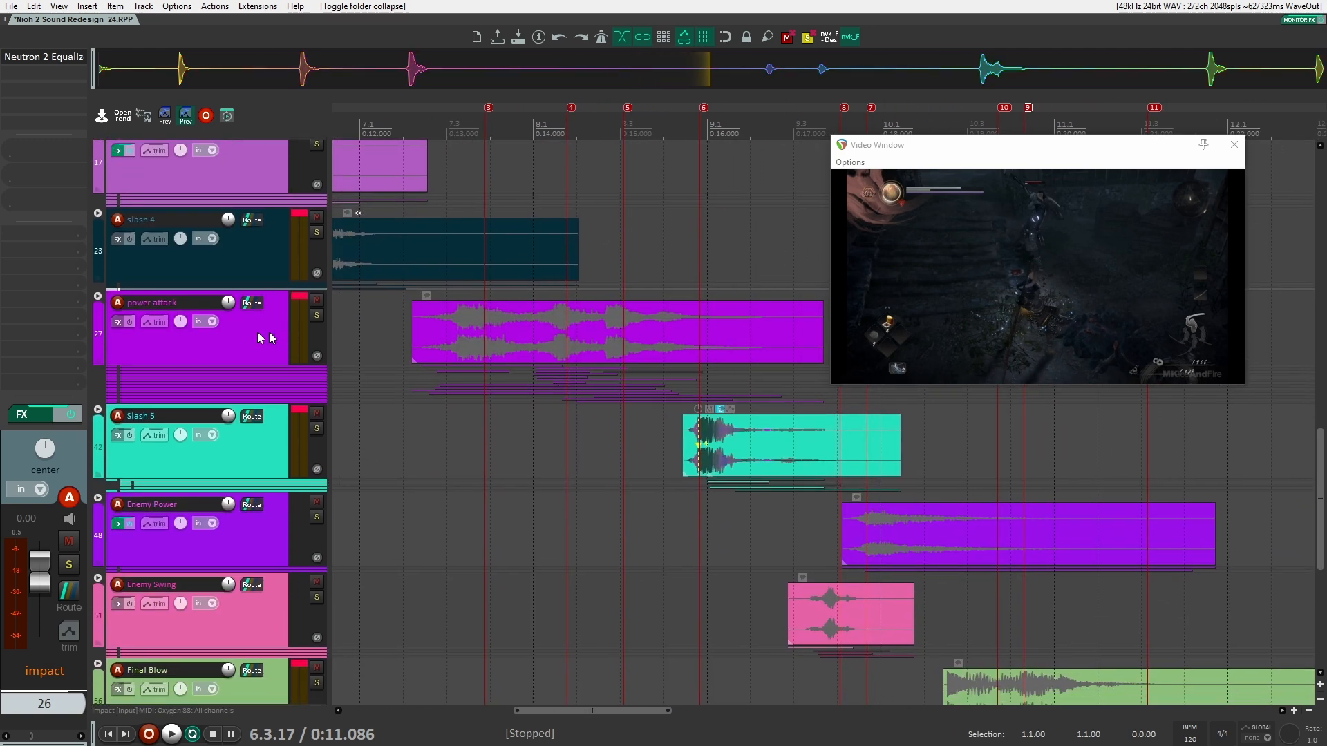
click(109, 299)
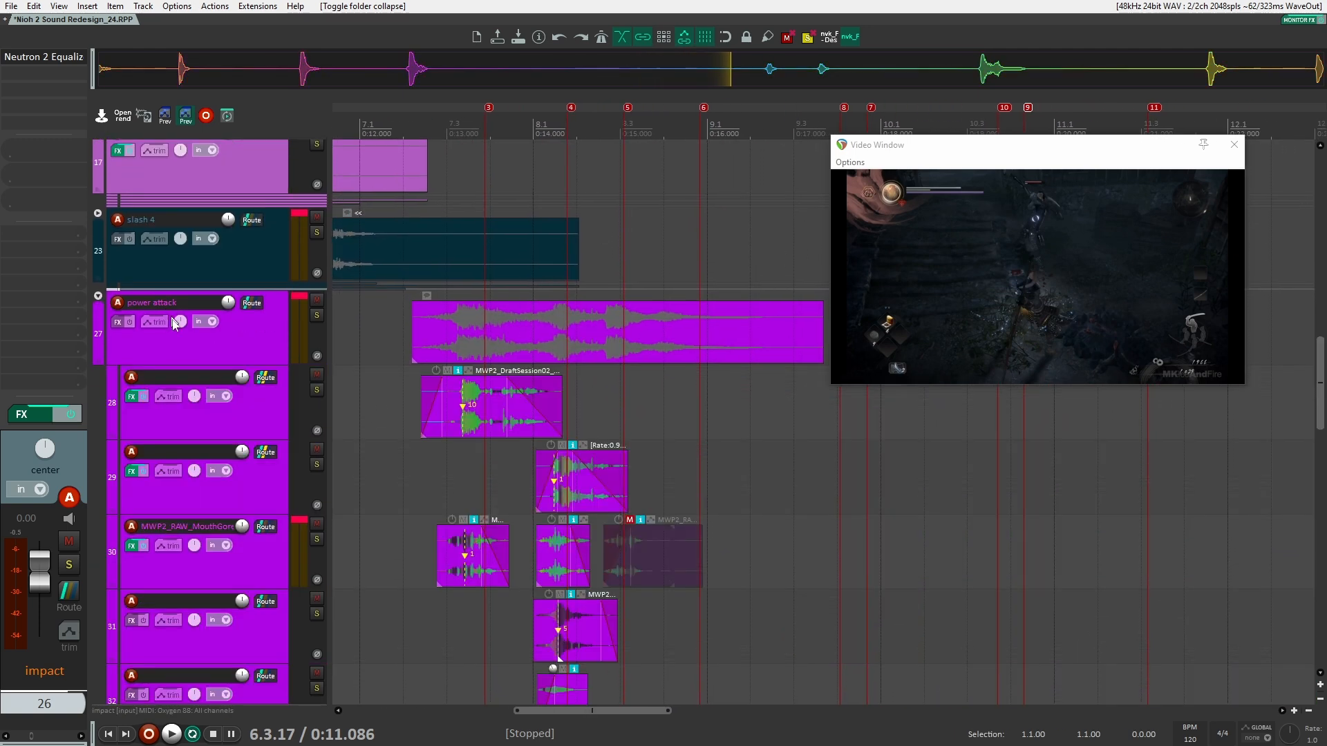
Solo the power attack folder, play it from just before its item's start, and unsolo it.
click(317, 316)
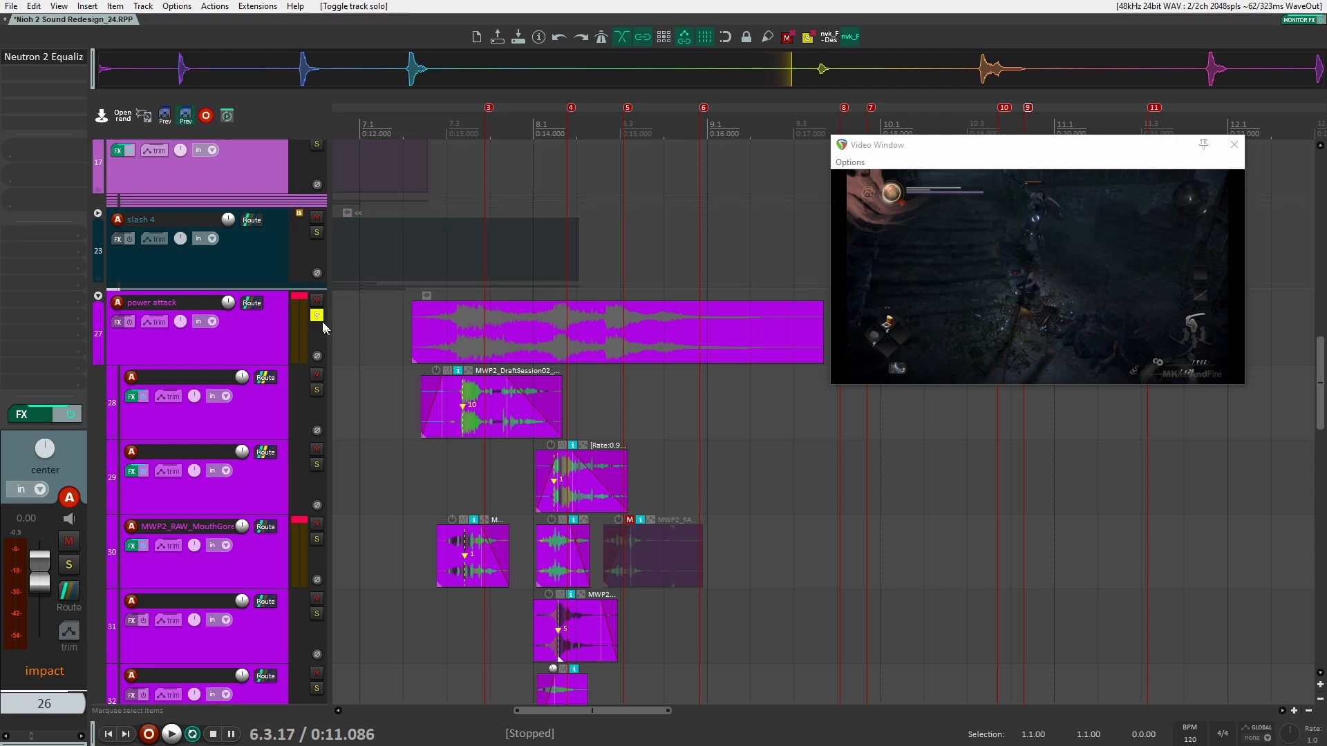
scroll(392, 366, down, 15)
scroll(390, 417, up, 15)
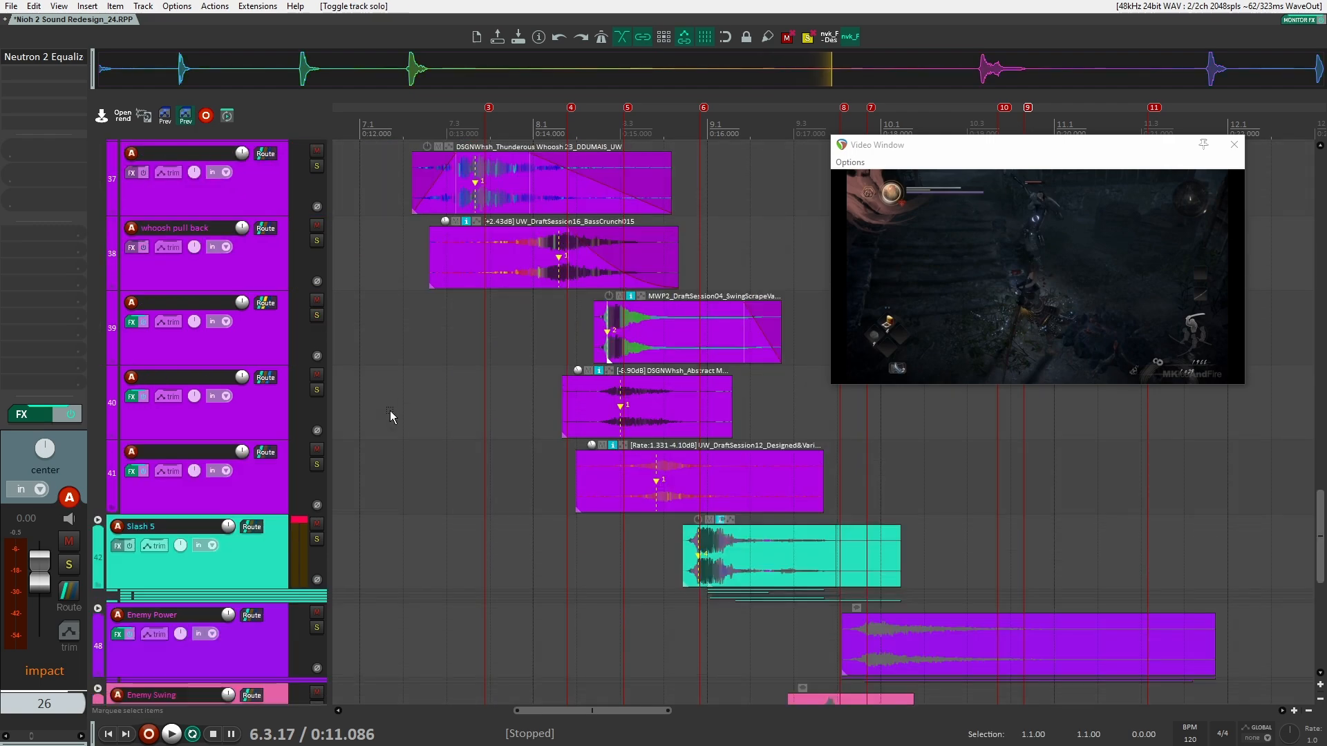
scroll(317, 314, down, 1)
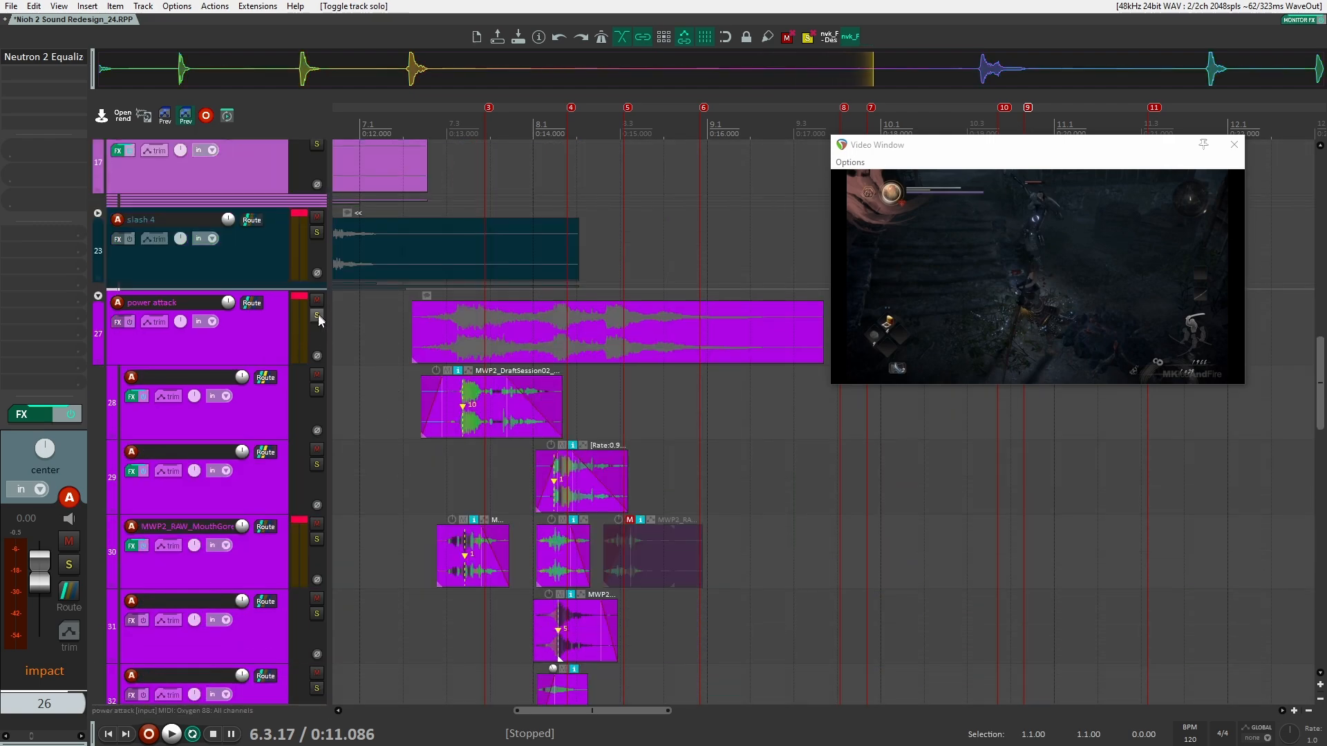
click(382, 342)
click(399, 339)
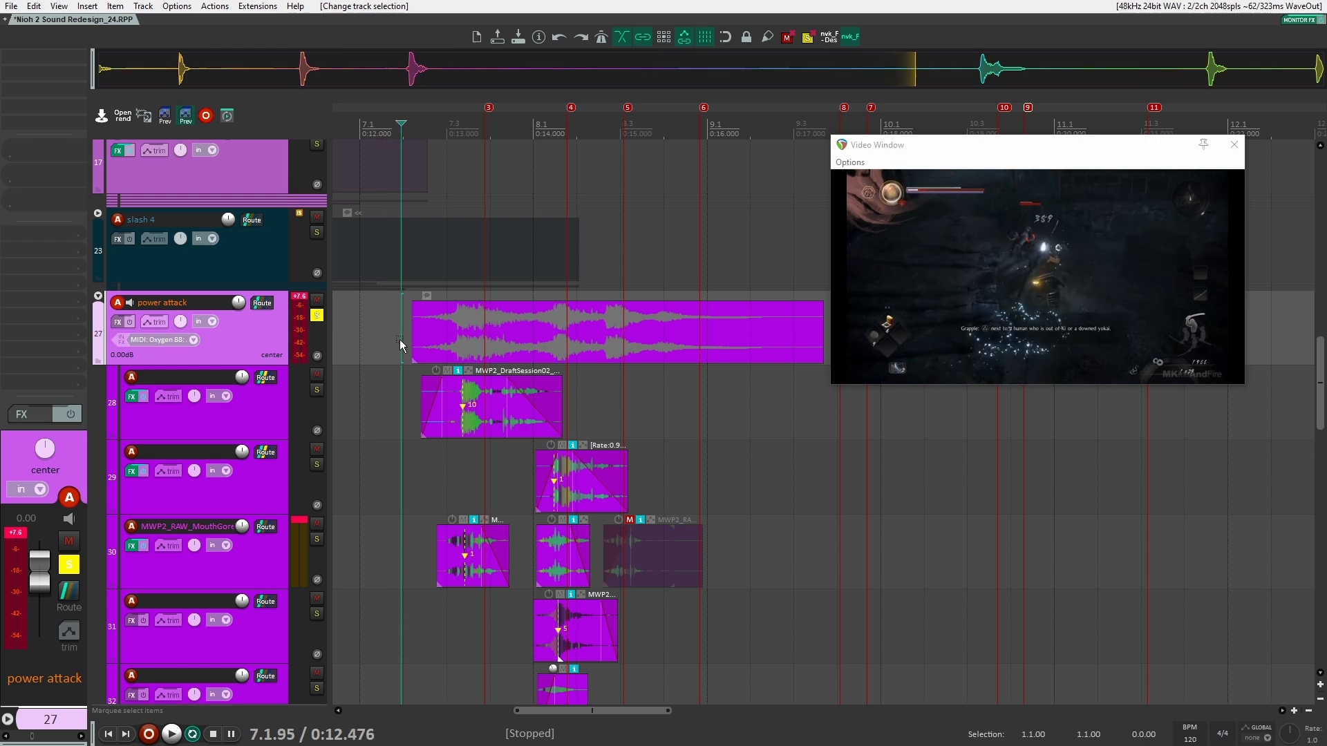
key(space)
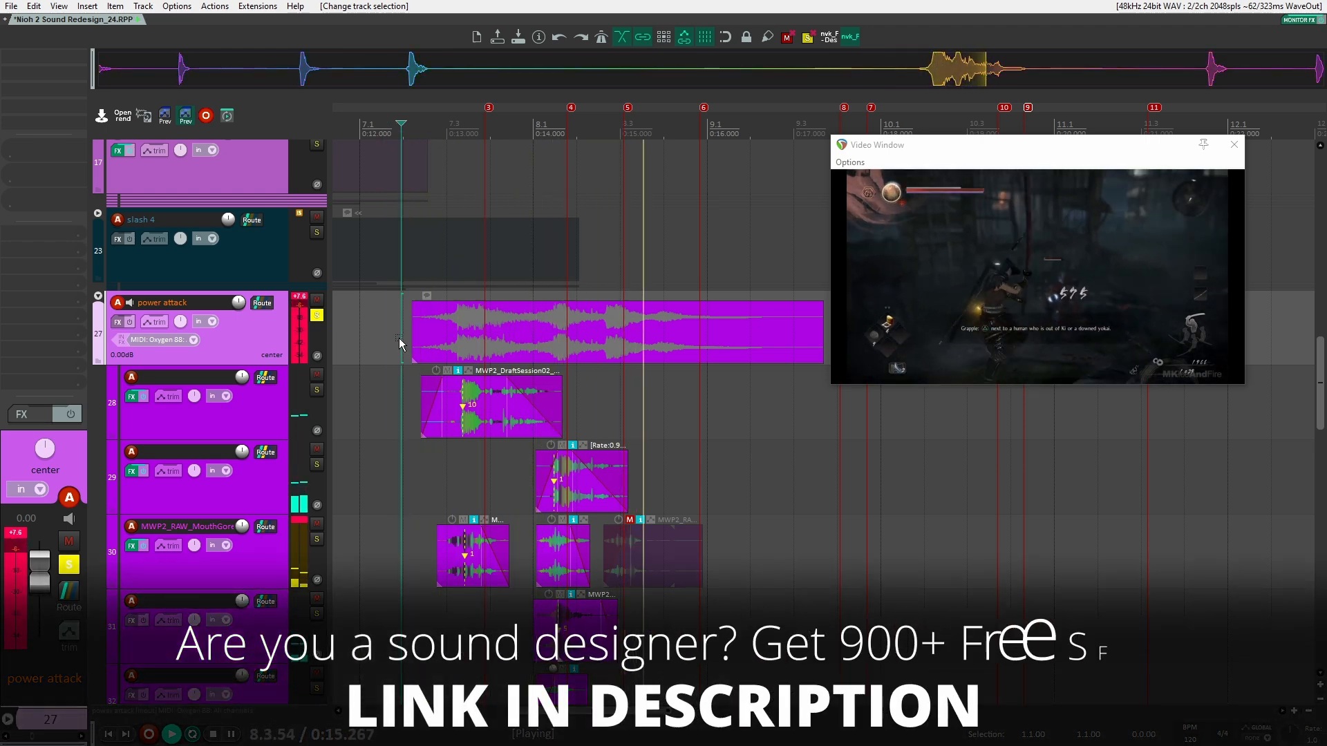
key(space)
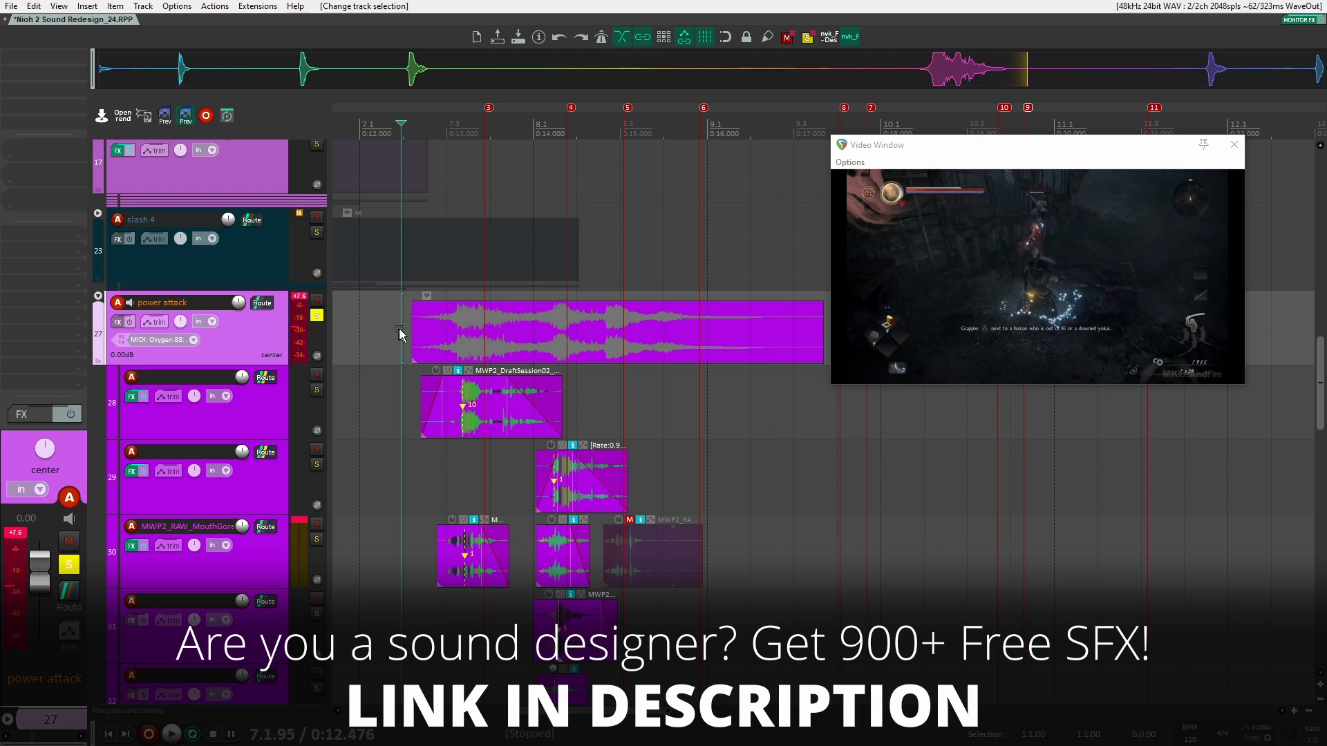
click(317, 317)
Examine the gore, impact and whoosh layer tracks inside the power attack folder.
scroll(374, 409, down, 3)
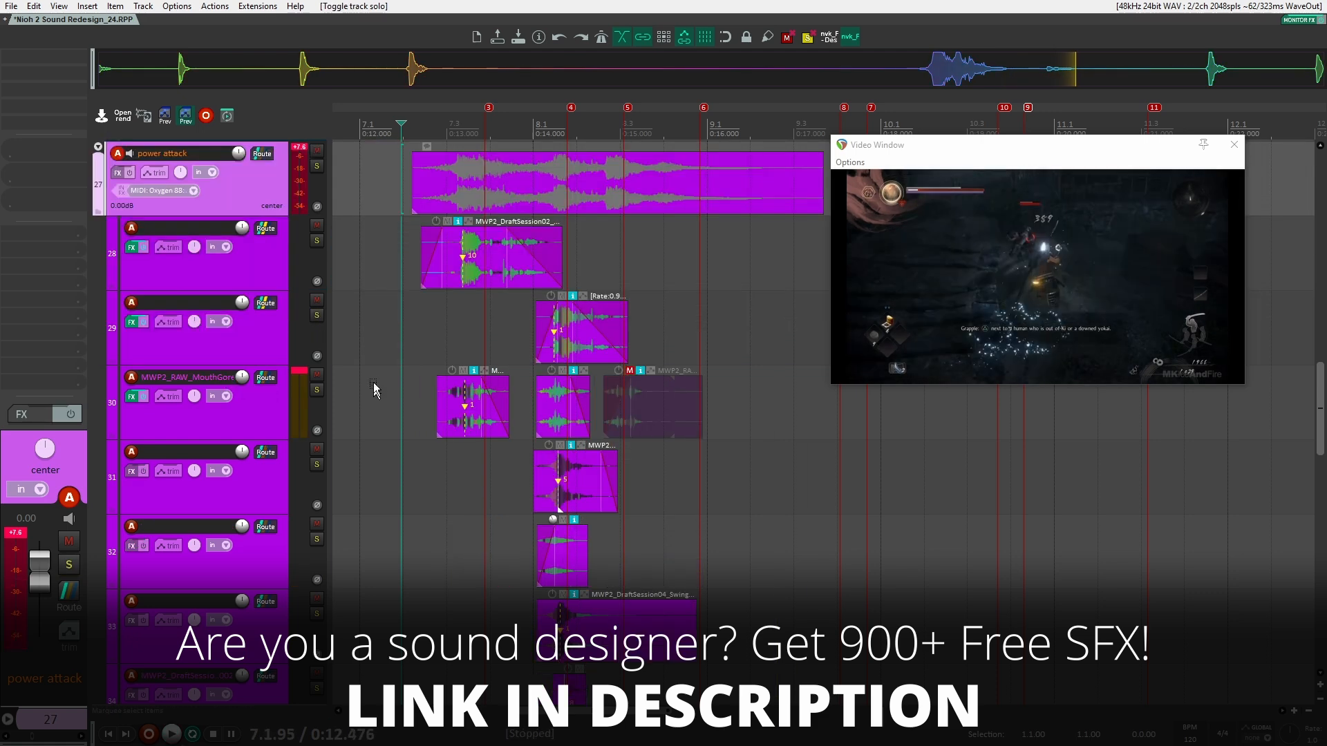
scroll(379, 458, down, 1)
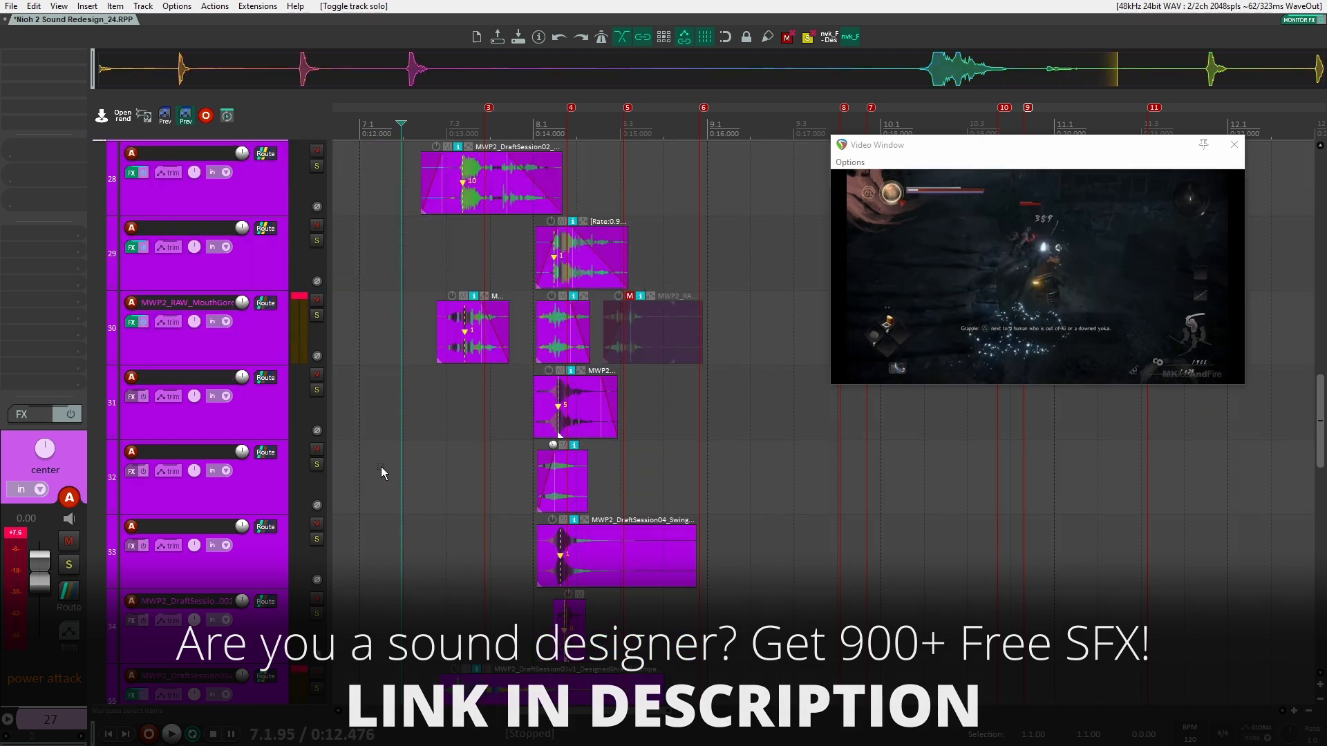
scroll(381, 466, down, 1)
scroll(381, 468, down, 2)
scroll(378, 471, down, 2)
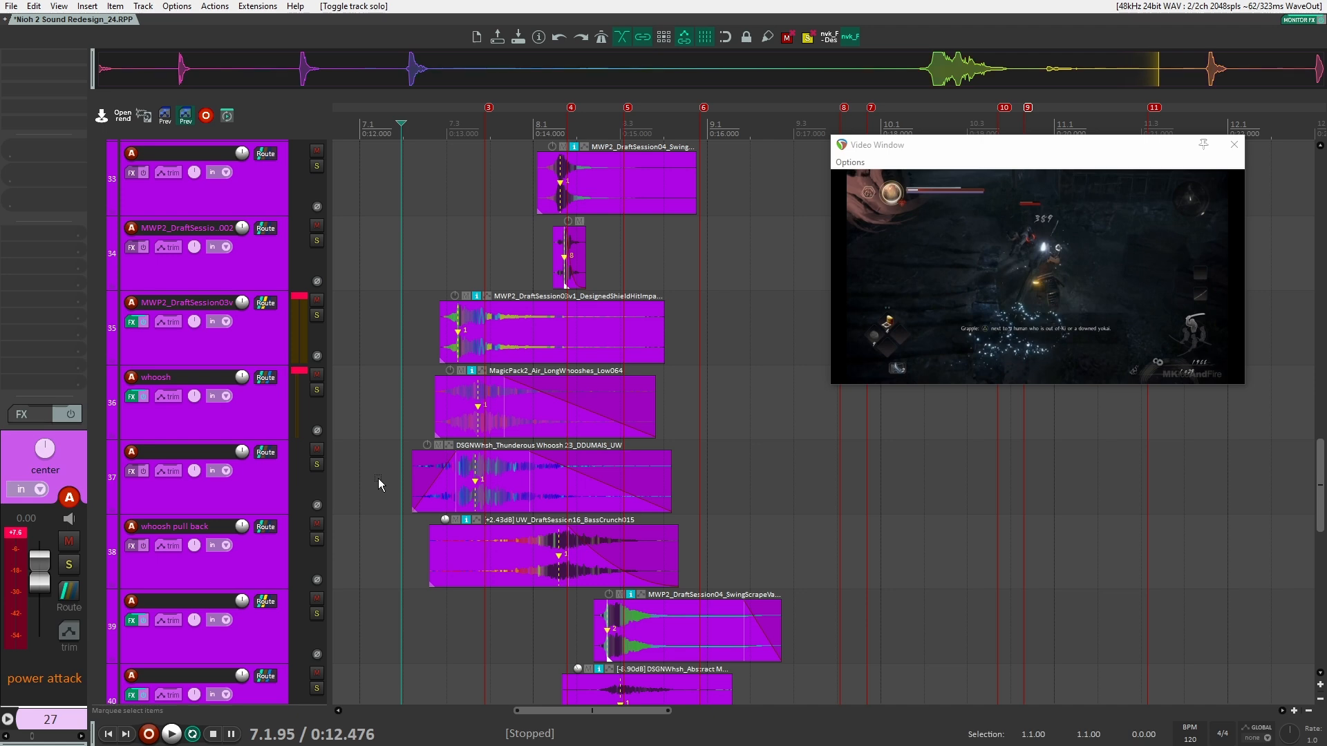
scroll(378, 477, up, 3)
scroll(384, 492, up, 2)
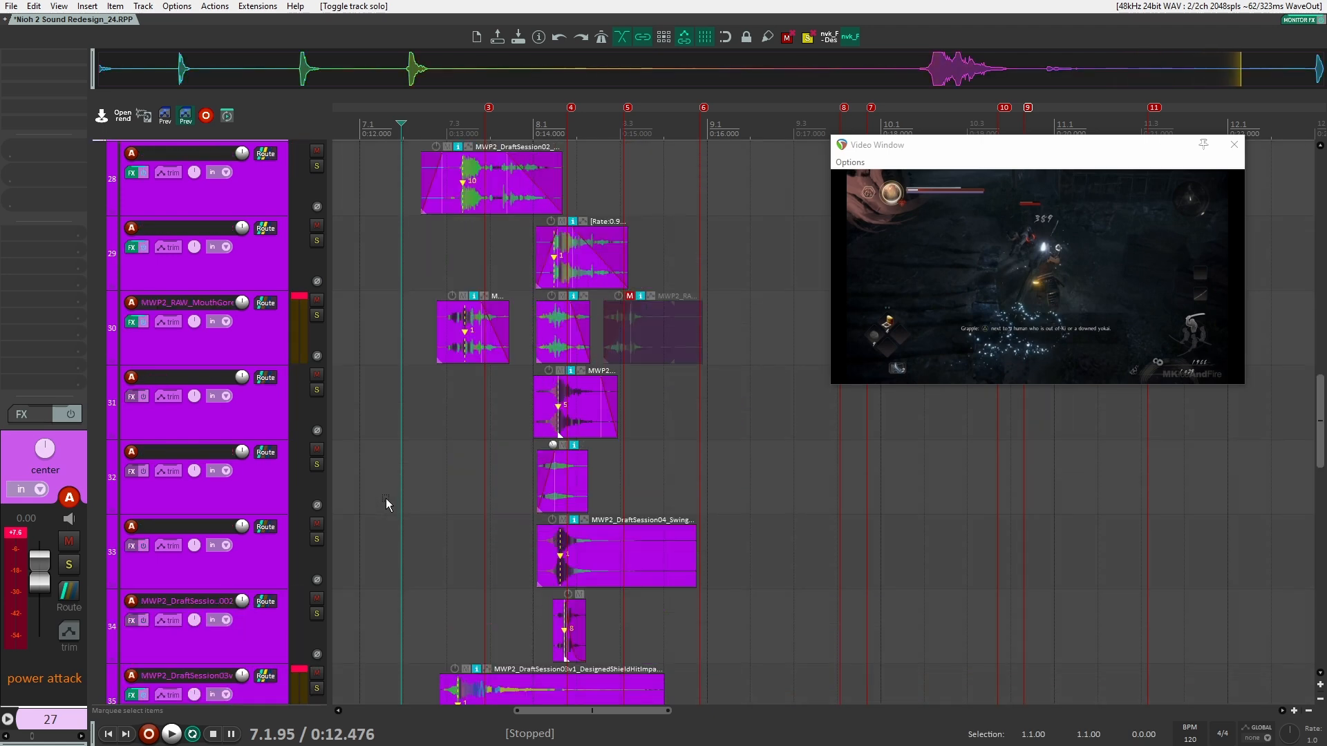
scroll(387, 499, up, 1)
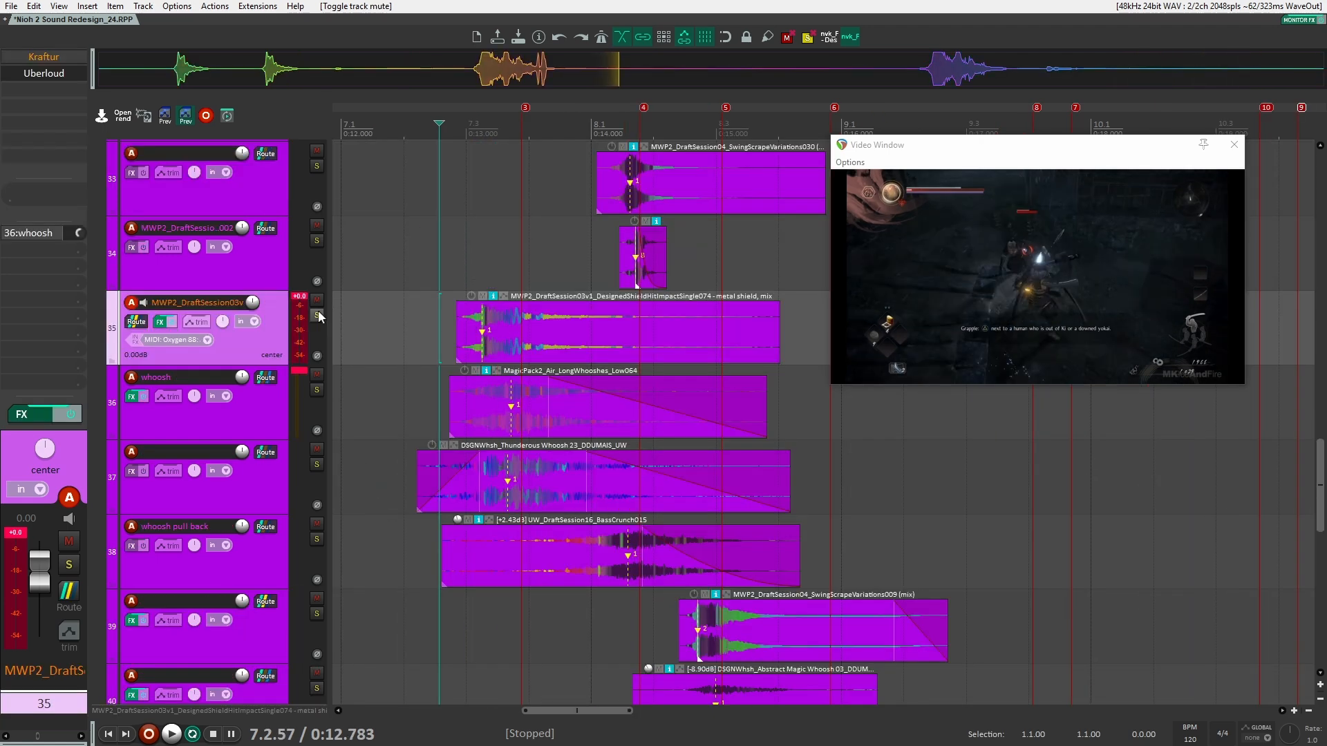
Play metal shield impact track 35 in solo, unsolo it, and toggle its mute on and off.
click(318, 315)
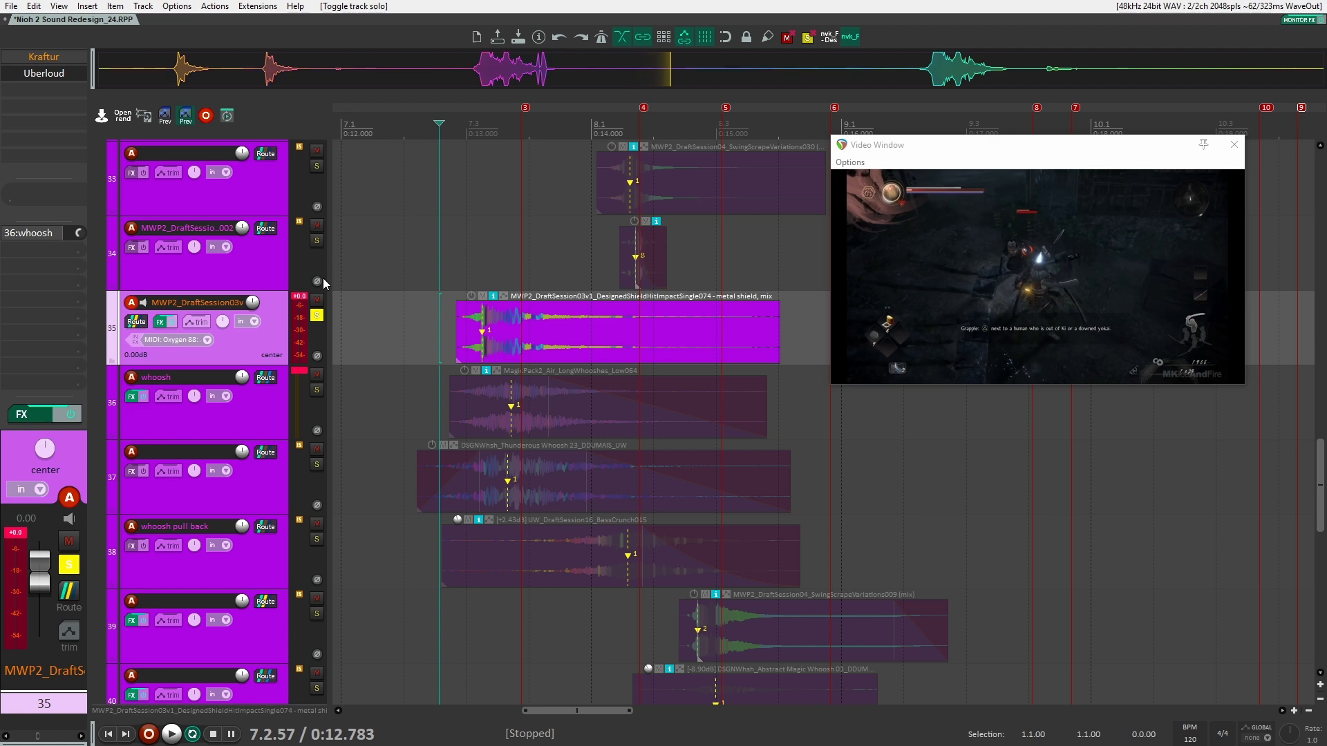
key(space)
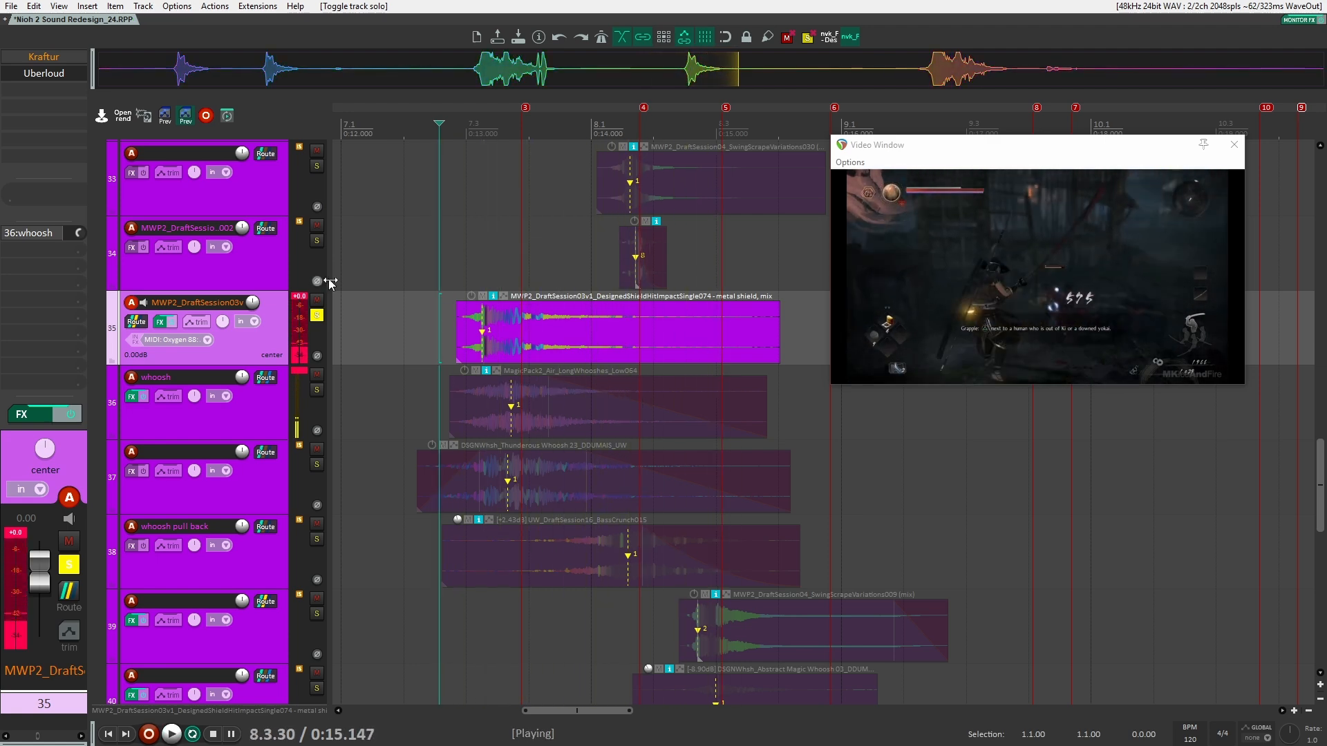
key(space)
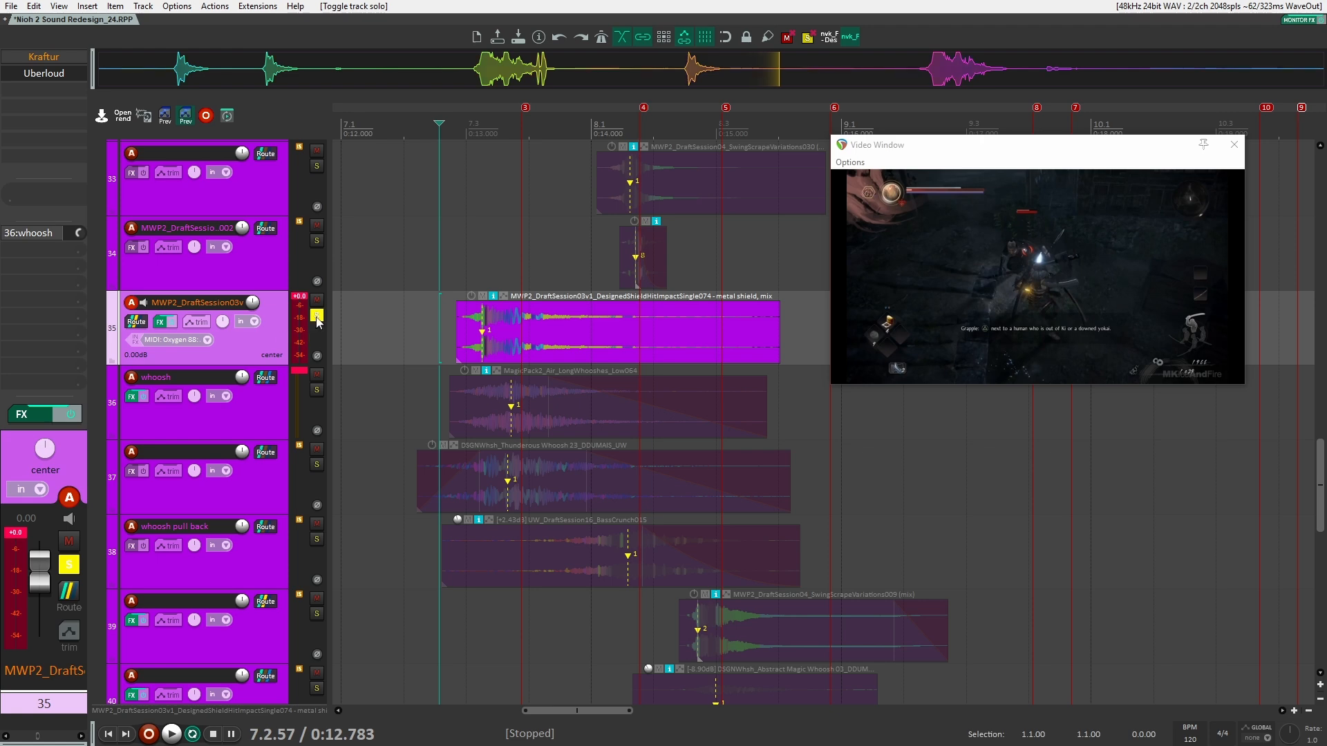
click(316, 316)
click(317, 301)
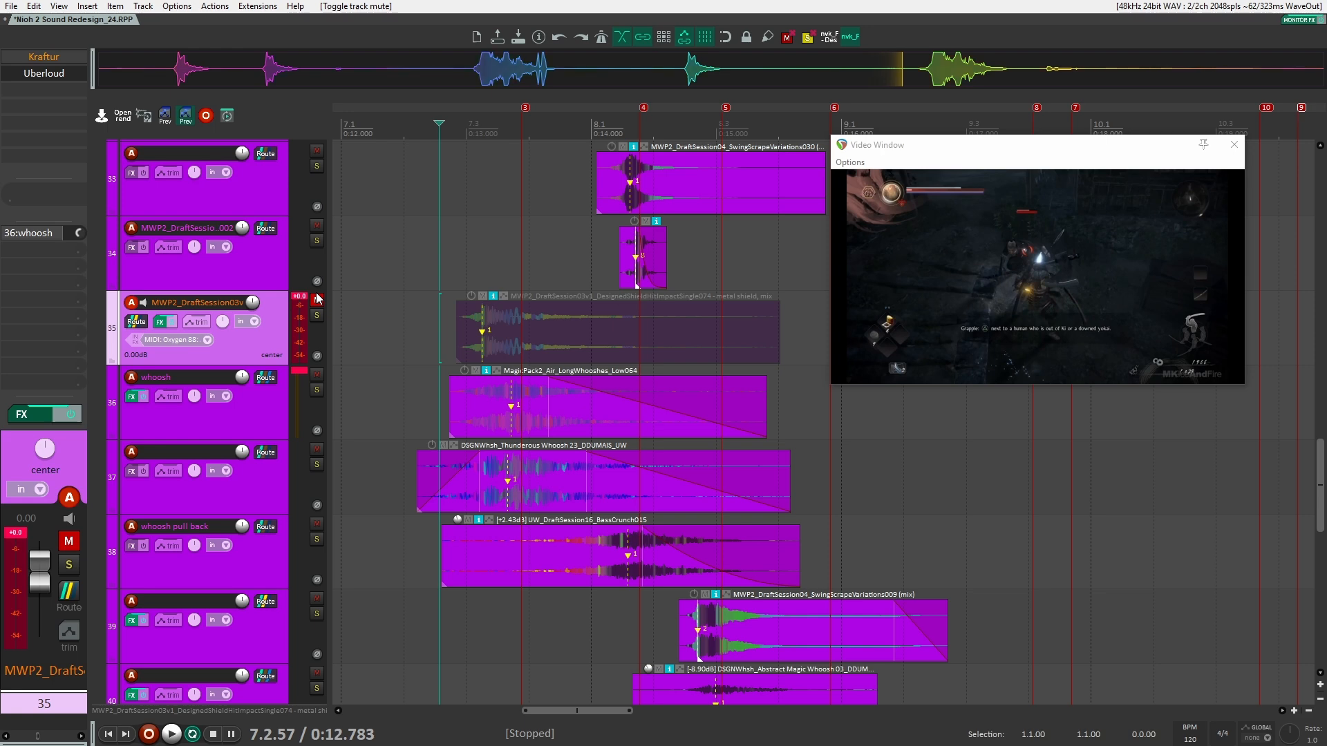
click(317, 302)
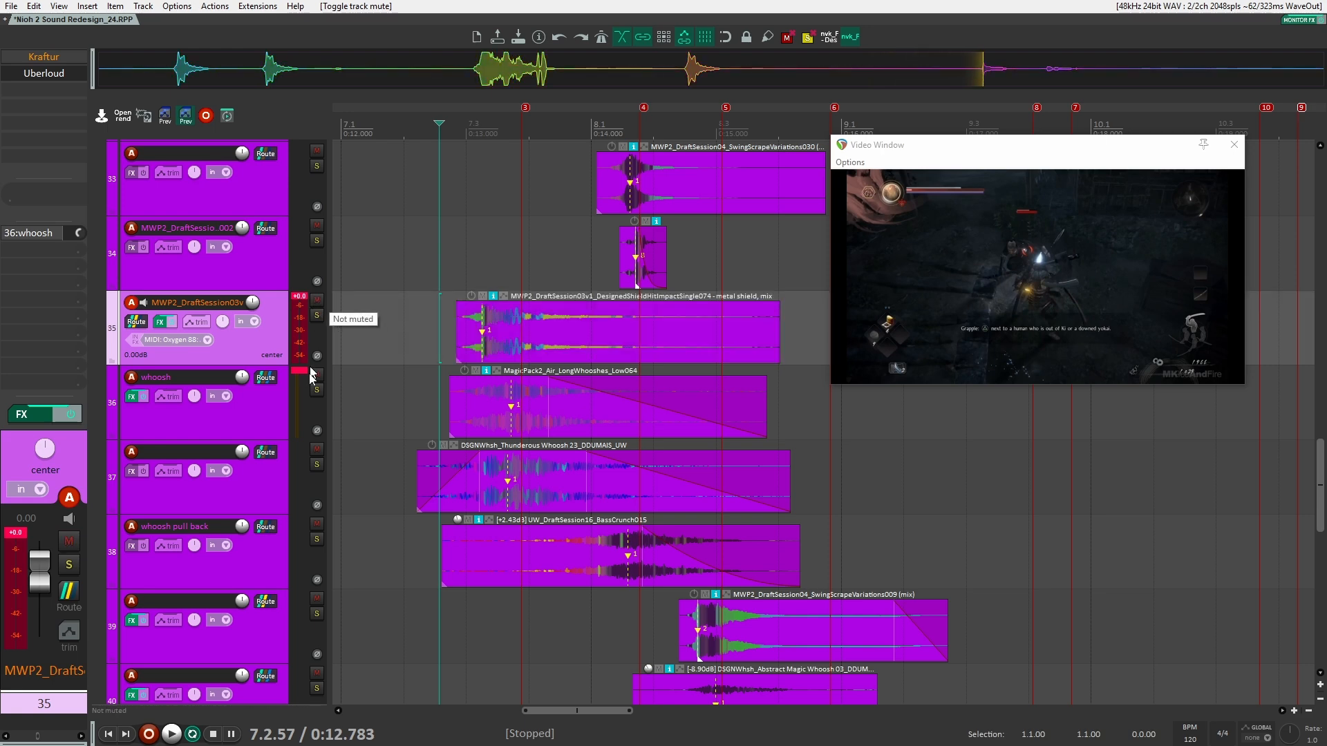
Solo whoosh track 36, play it from just before its item's start, and unsolo it.
click(317, 390)
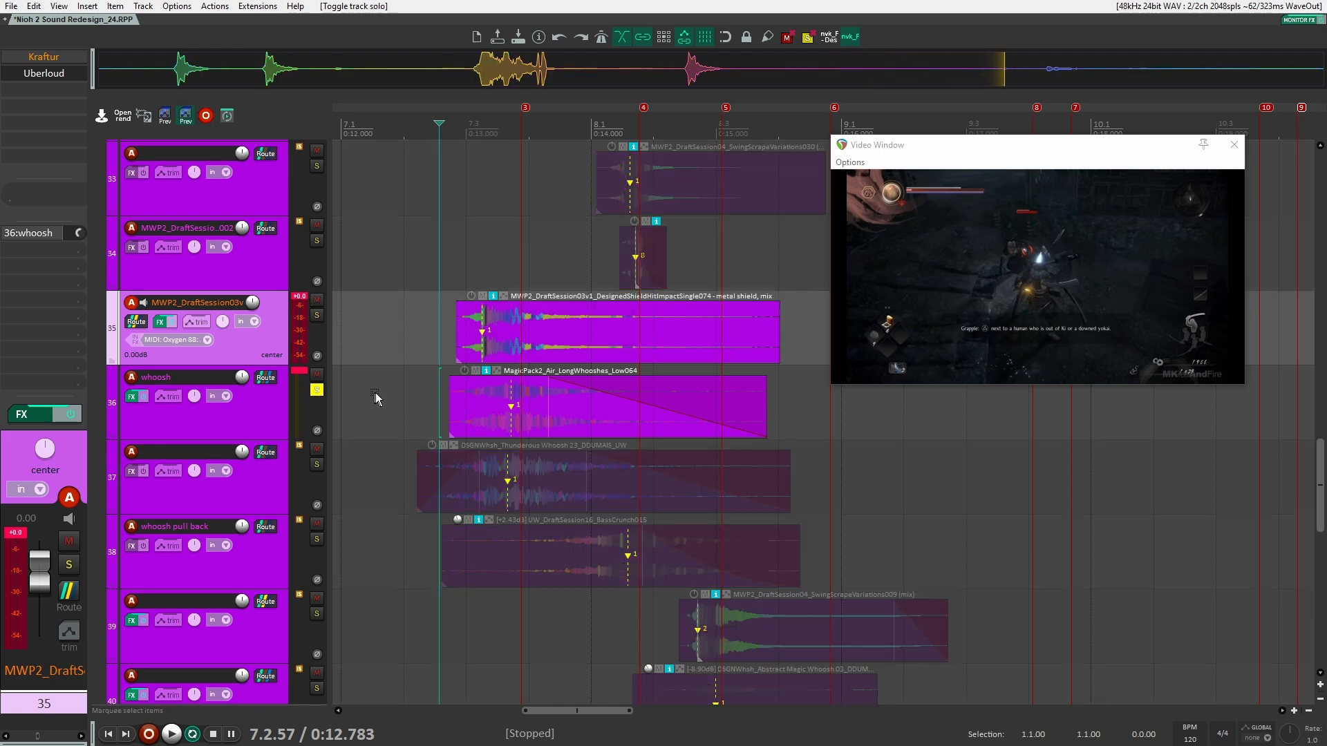
click(427, 396)
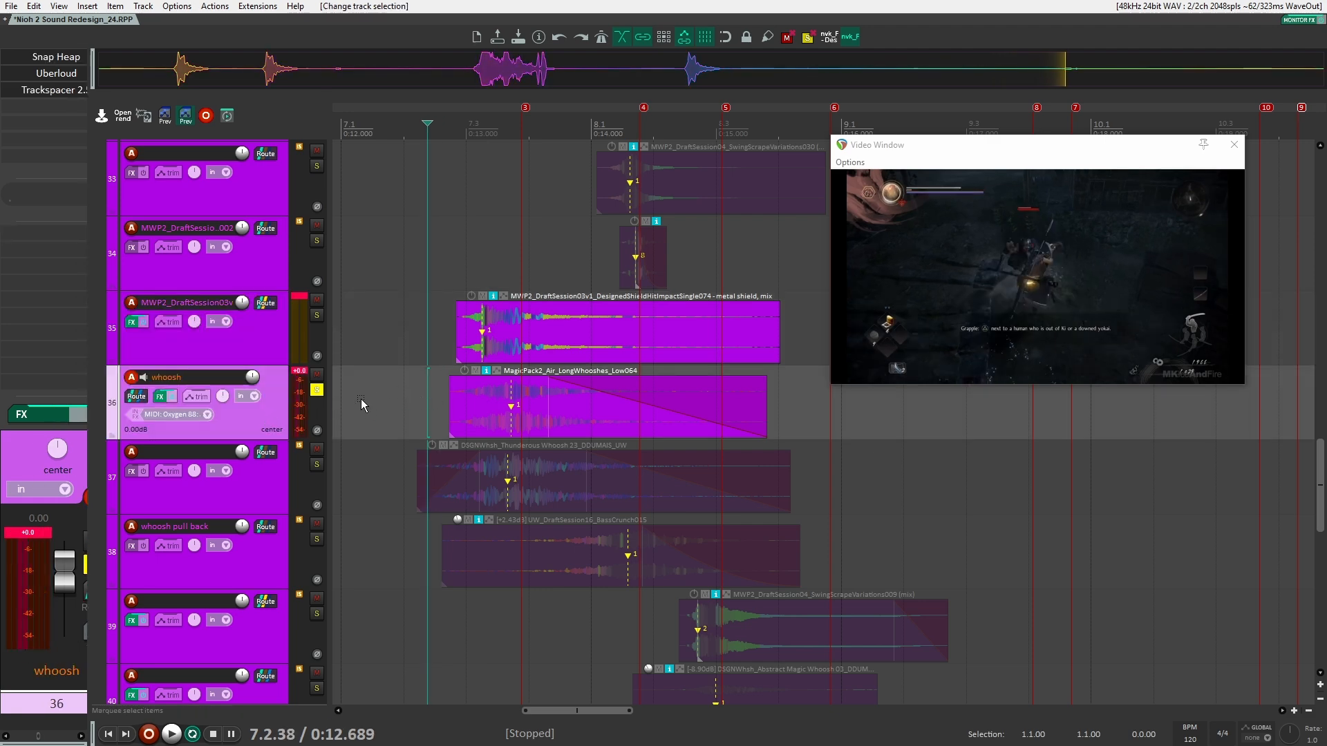
key(space)
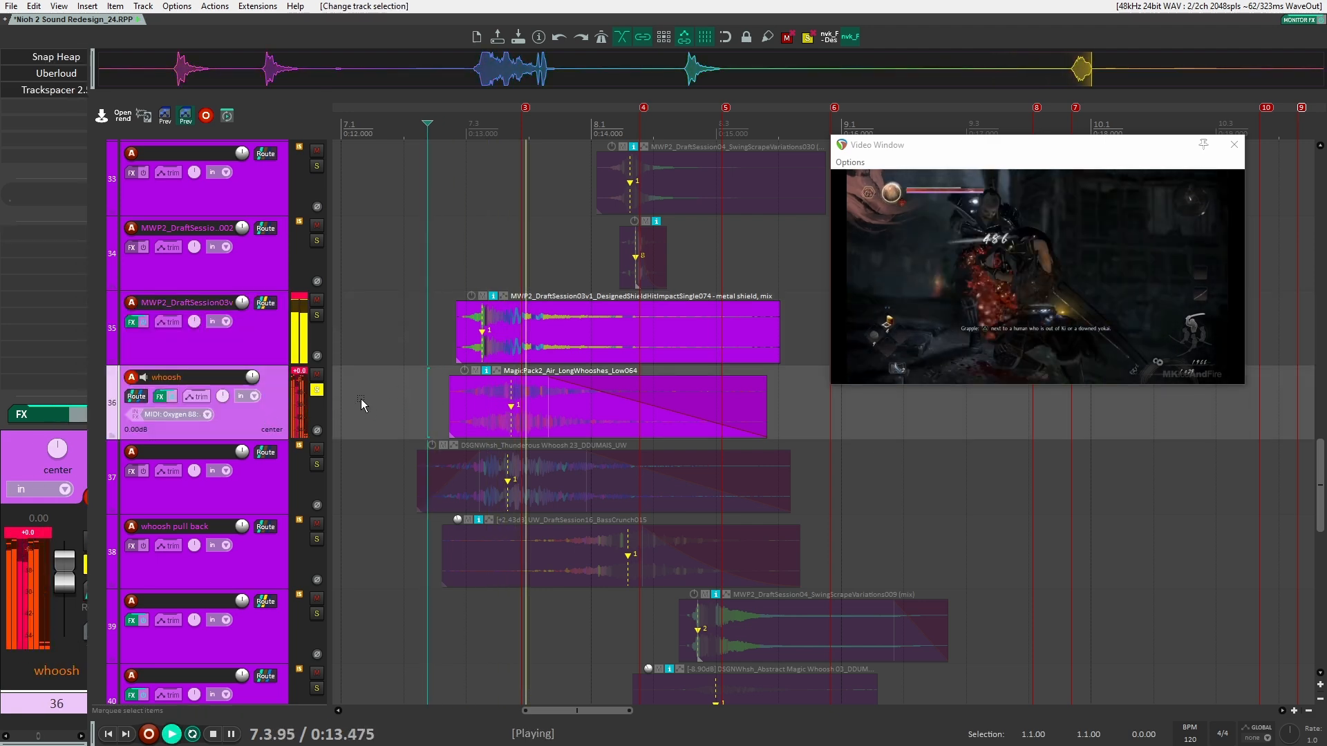
key(space)
click(317, 392)
Solo track 37 with the Thunderous Whoosh item and play it from the item's start.
click(316, 465)
click(409, 466)
click(413, 473)
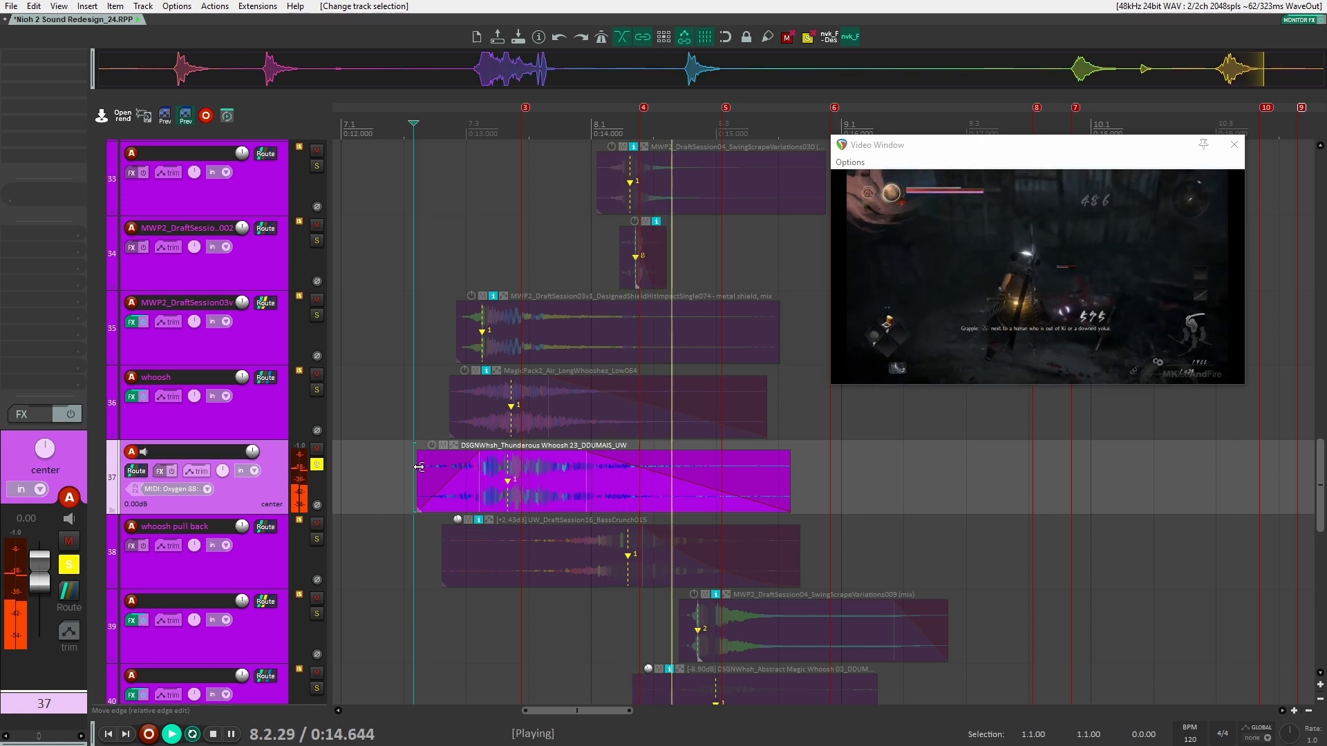
key(space)
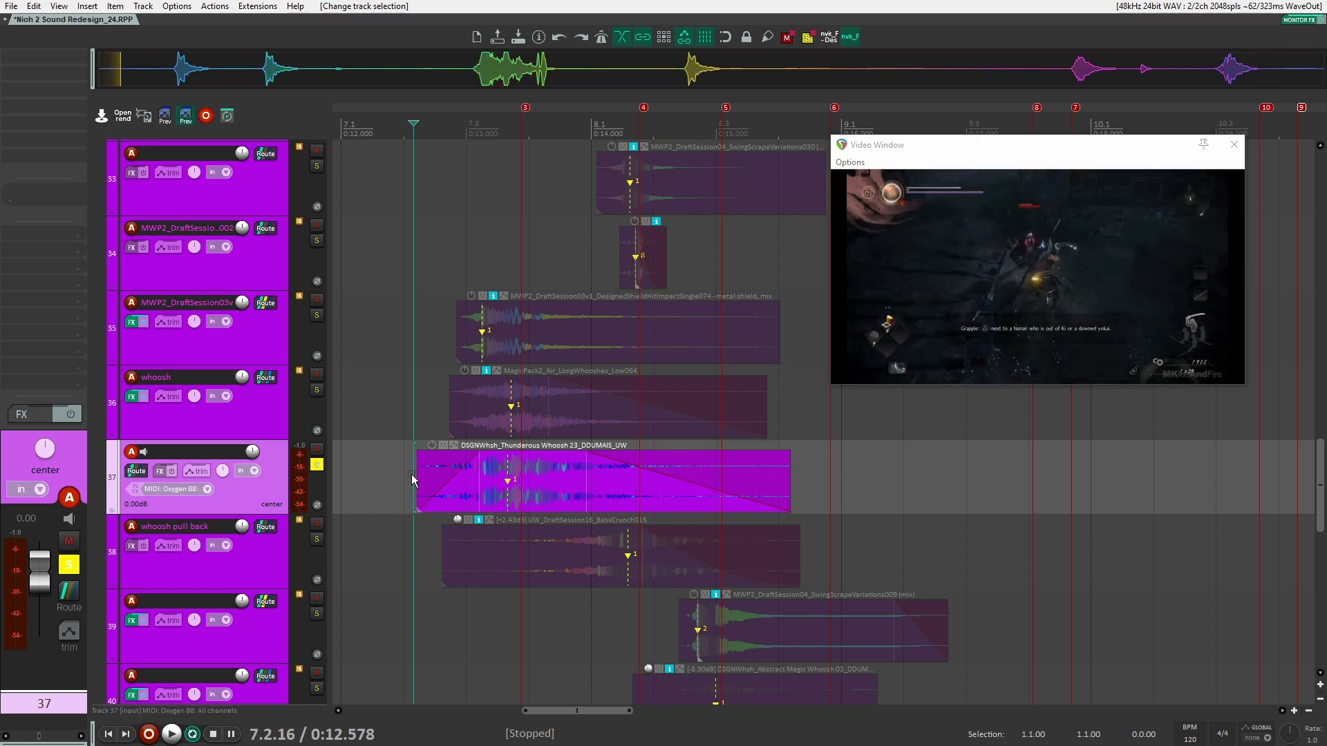
Solo the metal shield, whoosh and Thunderous Whoosh tracks 35 to 37 together, play them, and clear their solos.
click(316, 390)
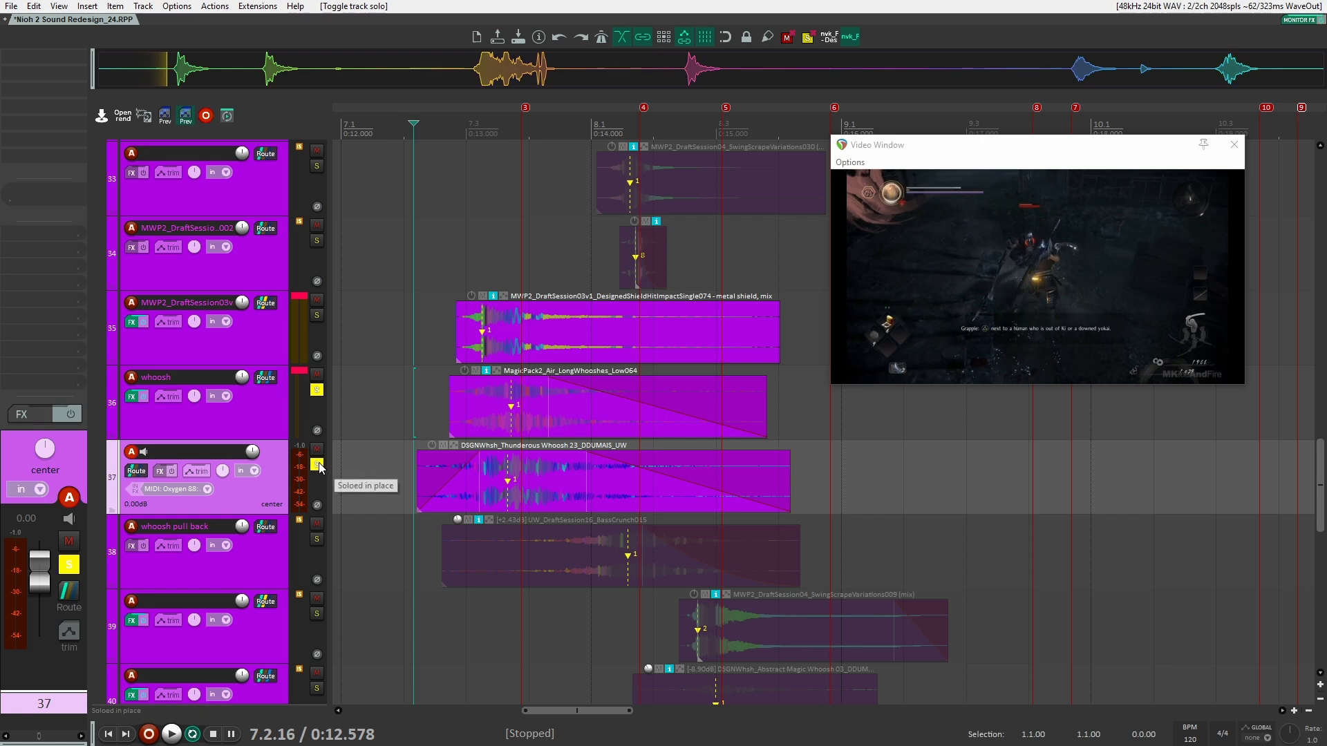
click(318, 466)
click(316, 390)
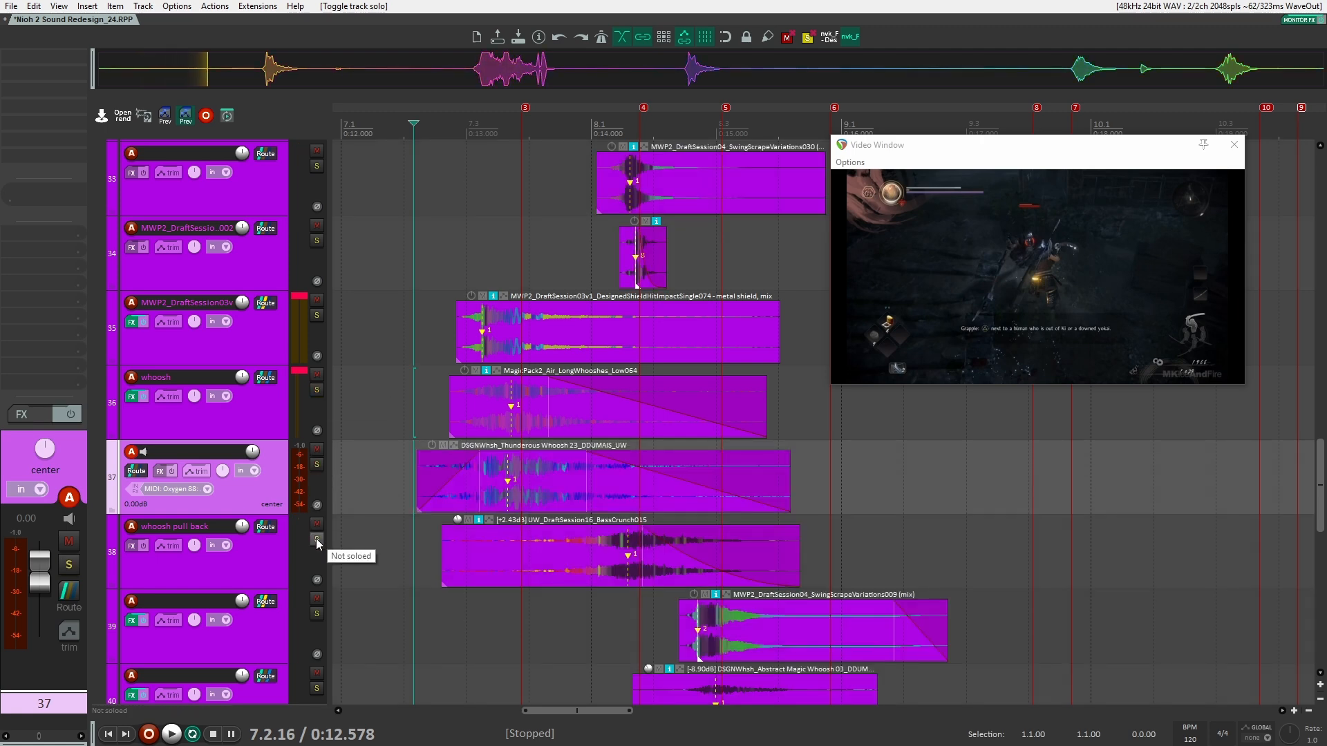
click(317, 465)
click(316, 389)
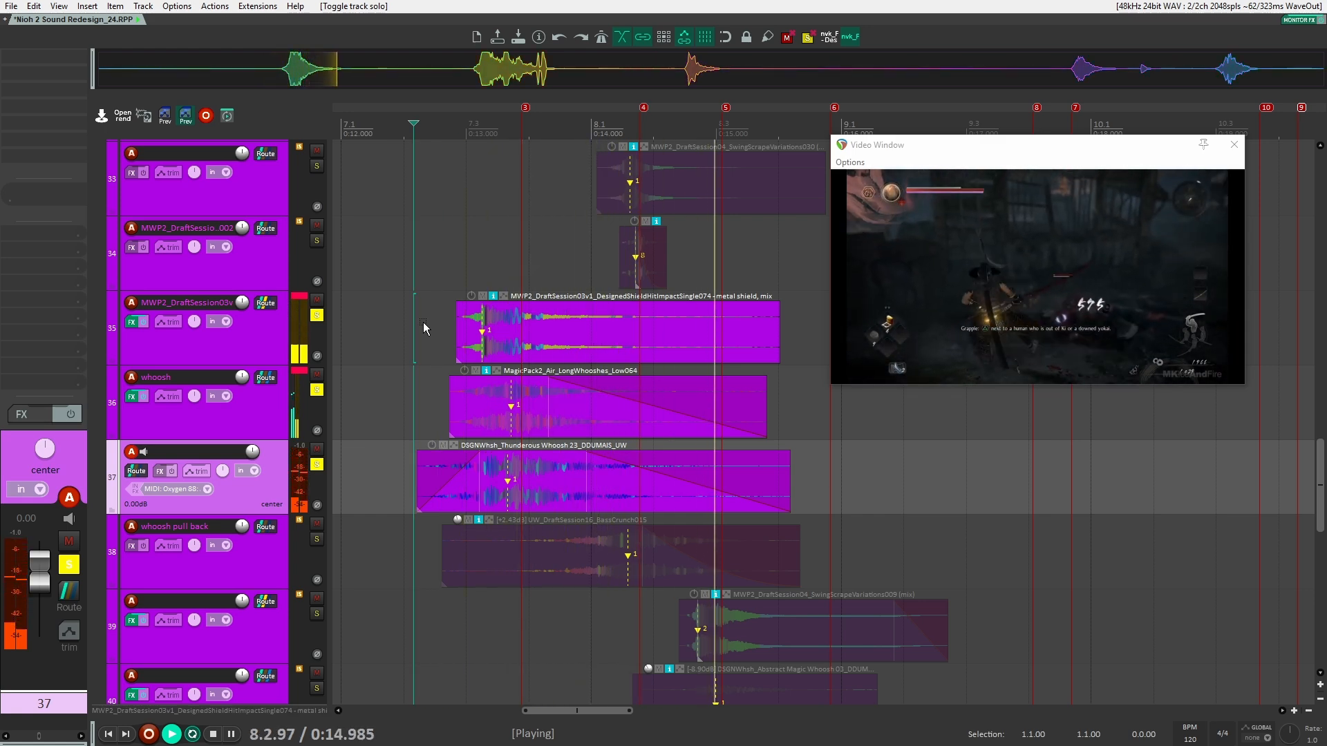
click(316, 464)
key(space)
Solo gore tracks 28 and 30, play them from near the first gore item's start, and replay with track 29 also soloed.
scroll(379, 397, up, 5)
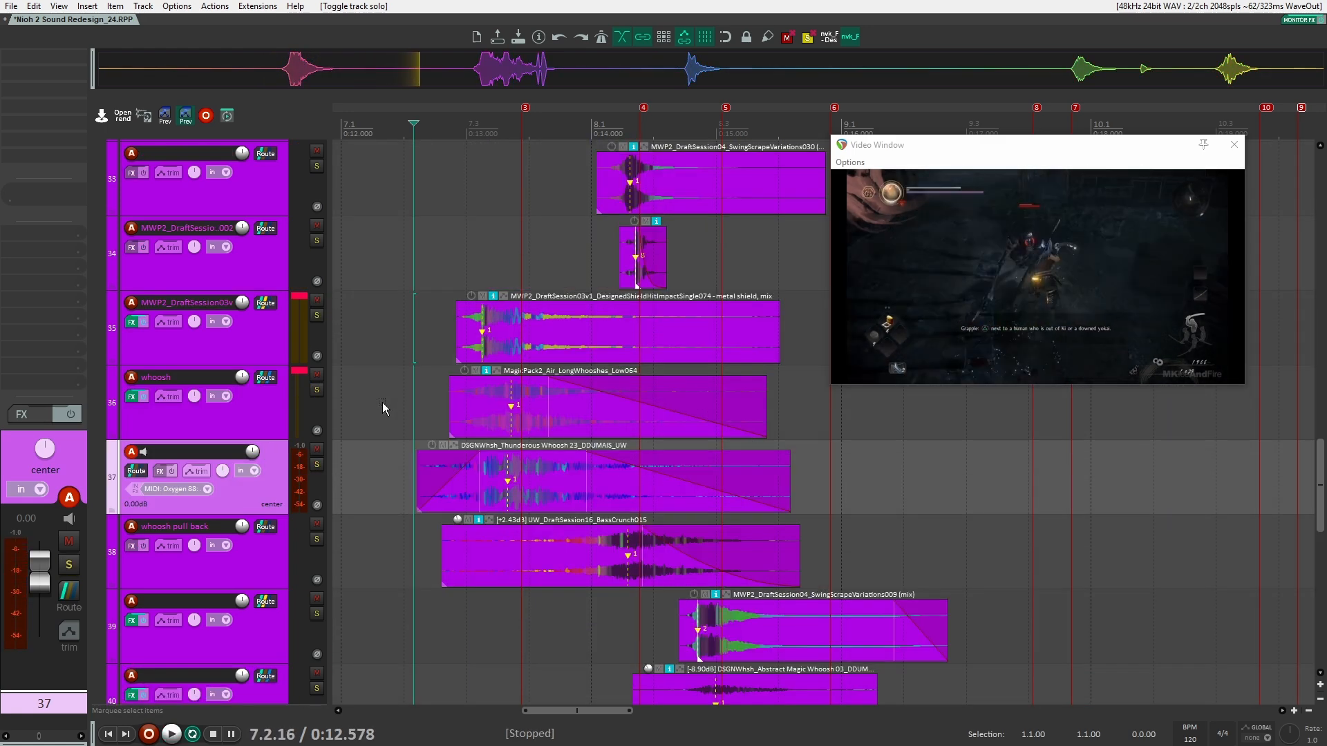
scroll(366, 387, up, 1)
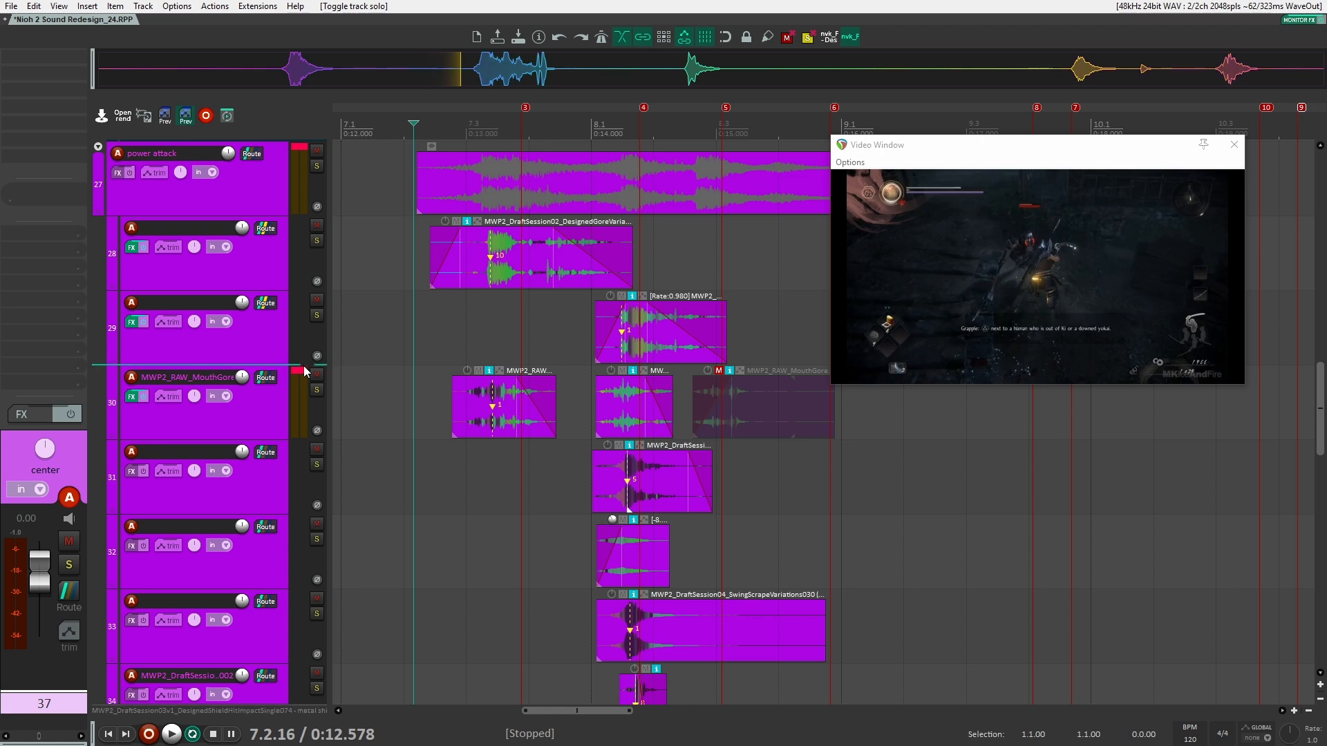
click(316, 389)
click(316, 242)
click(430, 321)
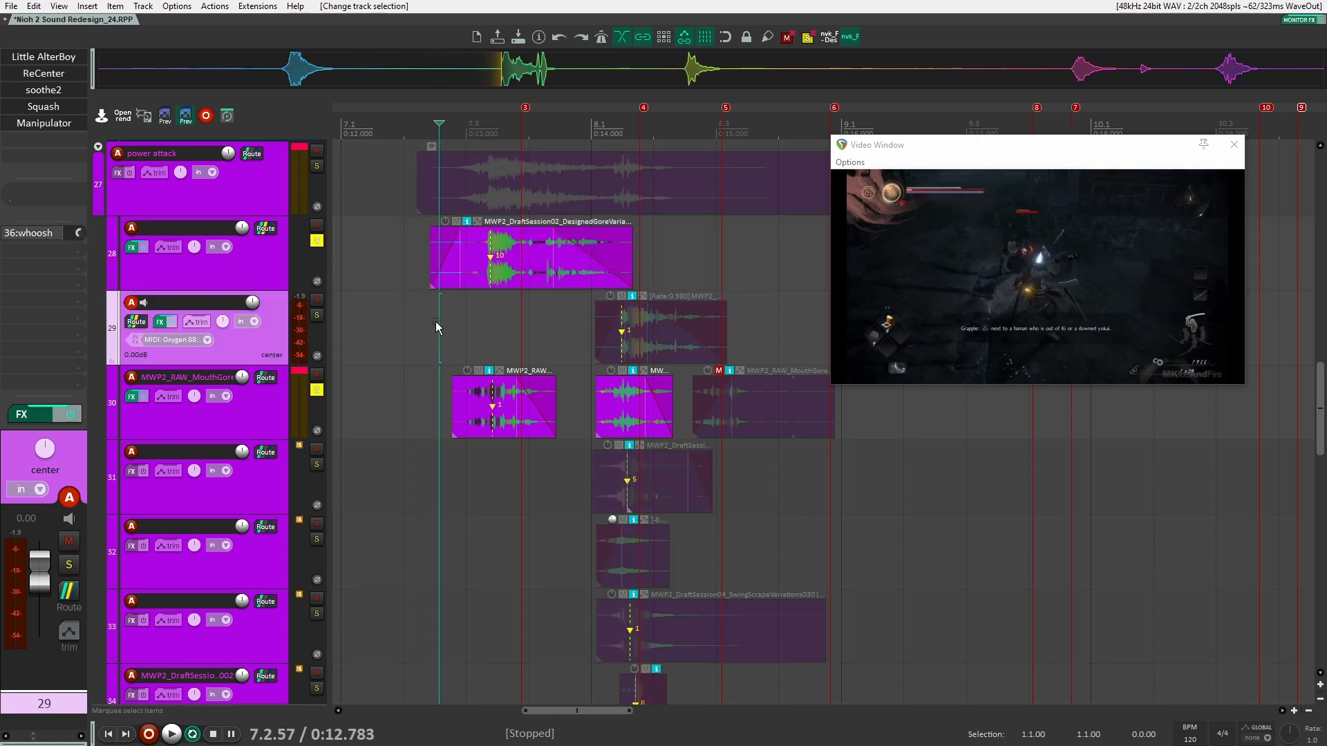
key(space)
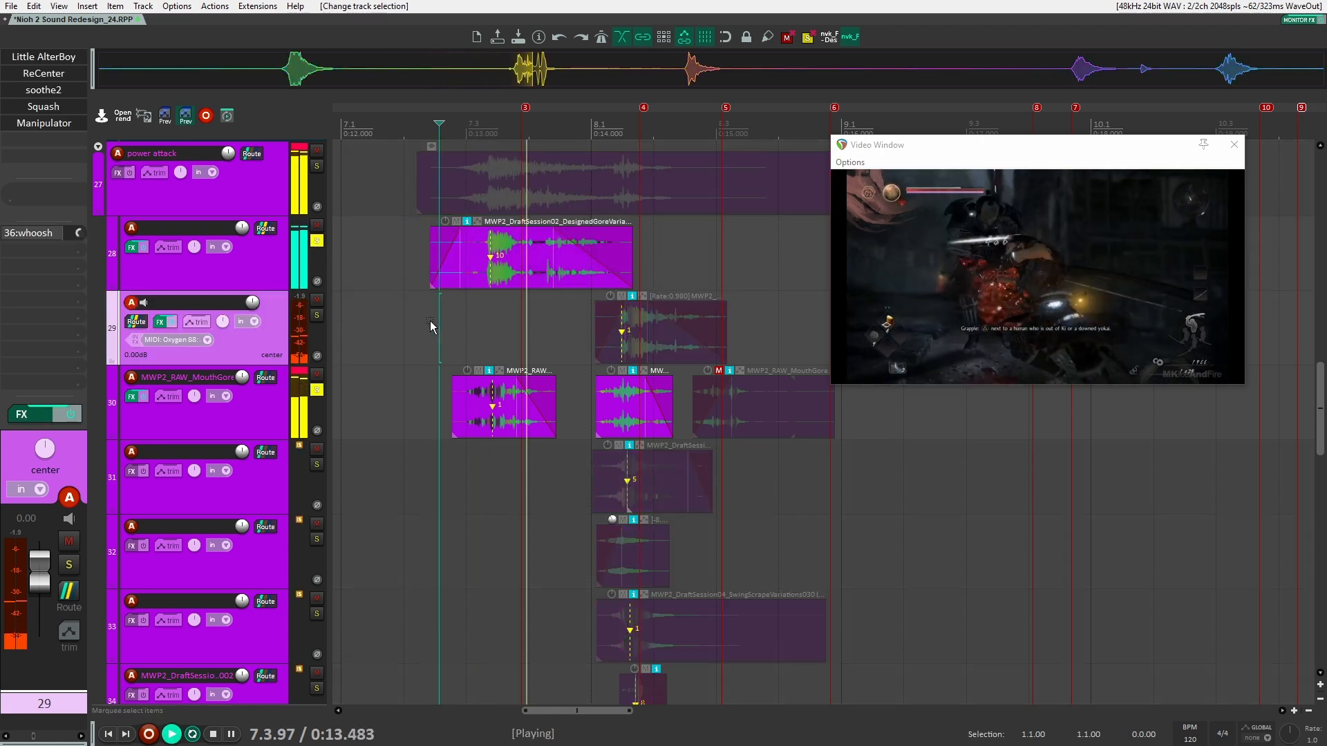
key(space)
click(317, 316)
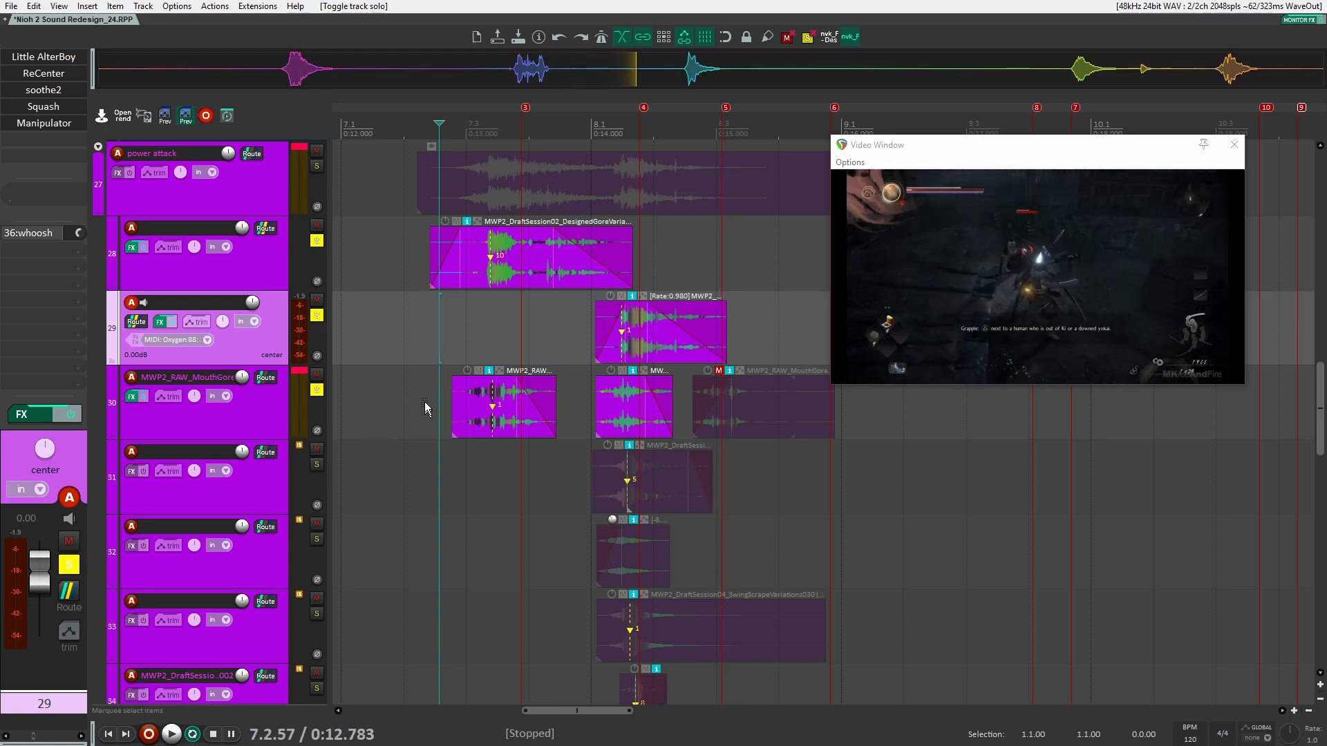
key(space)
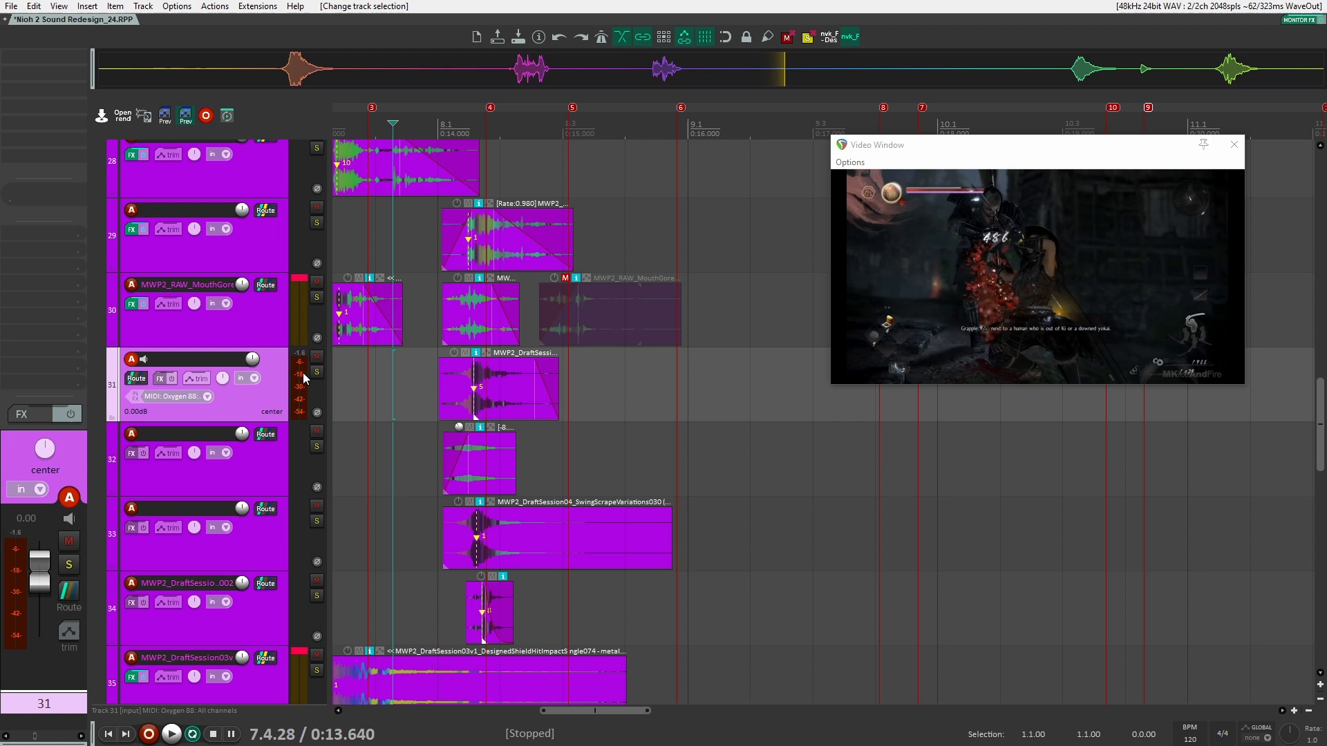
Solo swing impact track 31, play it from just before its item's start, and unsolo it.
click(316, 372)
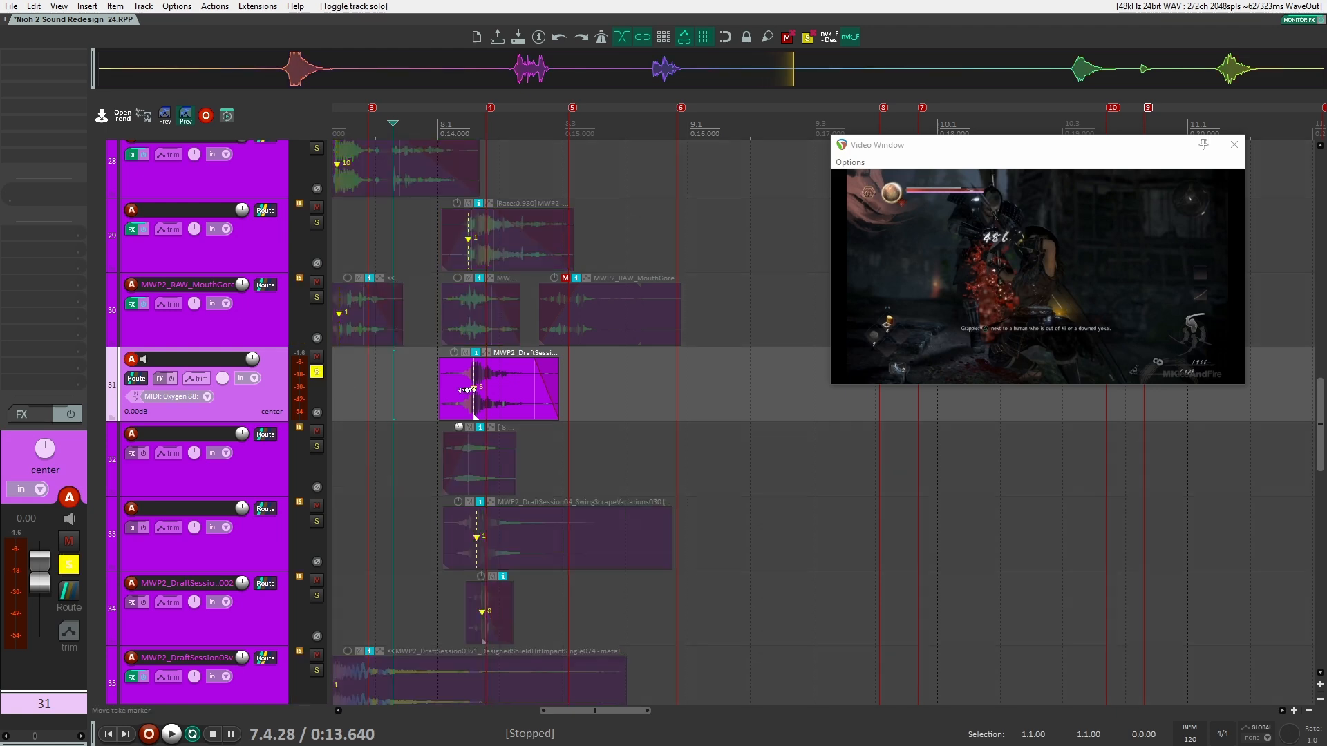
click(432, 388)
scroll(429, 394, down, 1)
scroll(429, 399, up, 2)
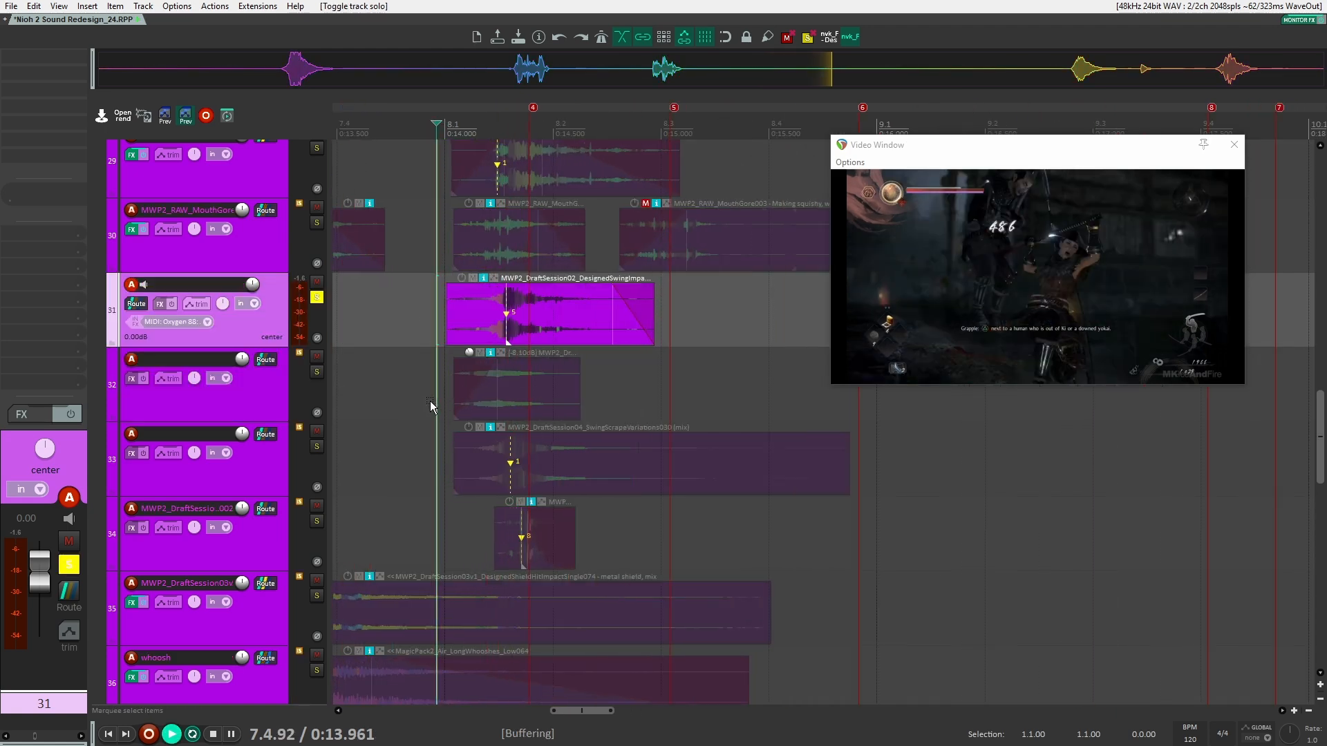
key(space)
key(space)
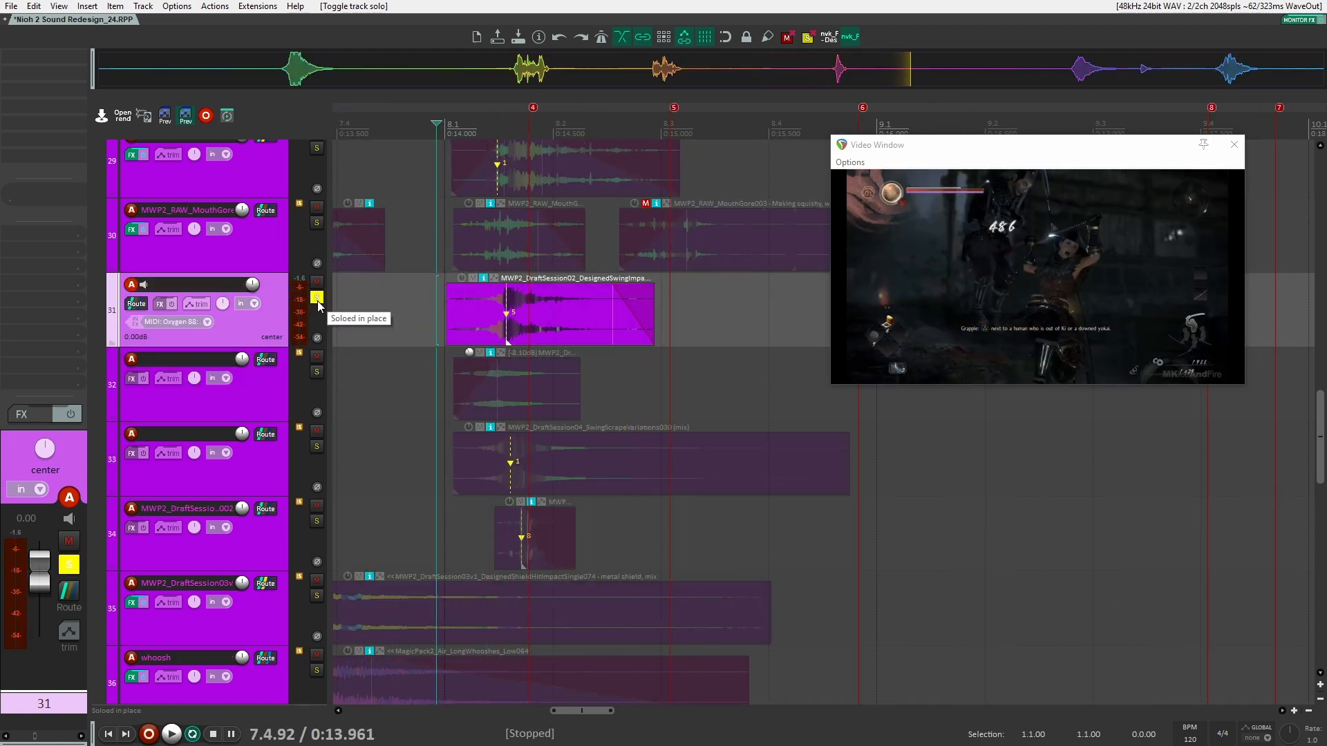
click(317, 298)
Play swing scrape track 33 and track 34 in solo one after the other, each from just before its item.
click(316, 446)
click(444, 470)
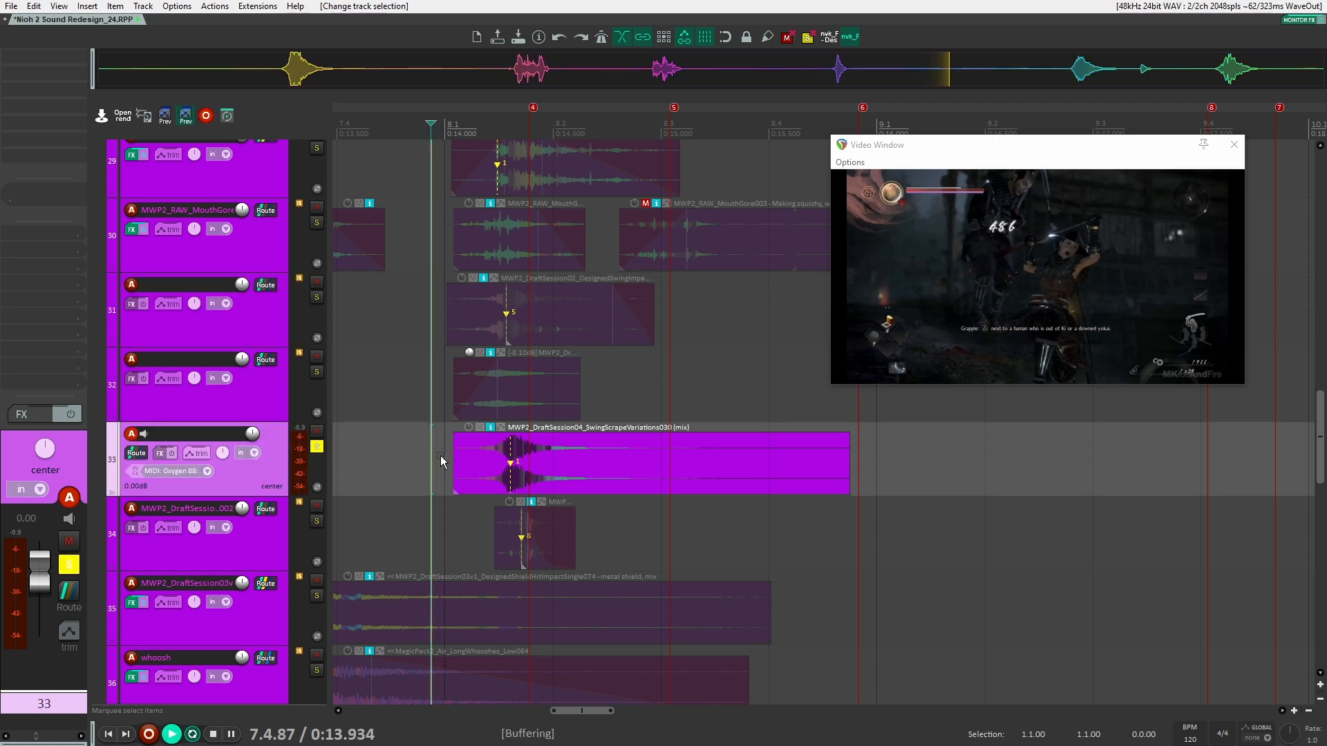
key(space)
key(space)
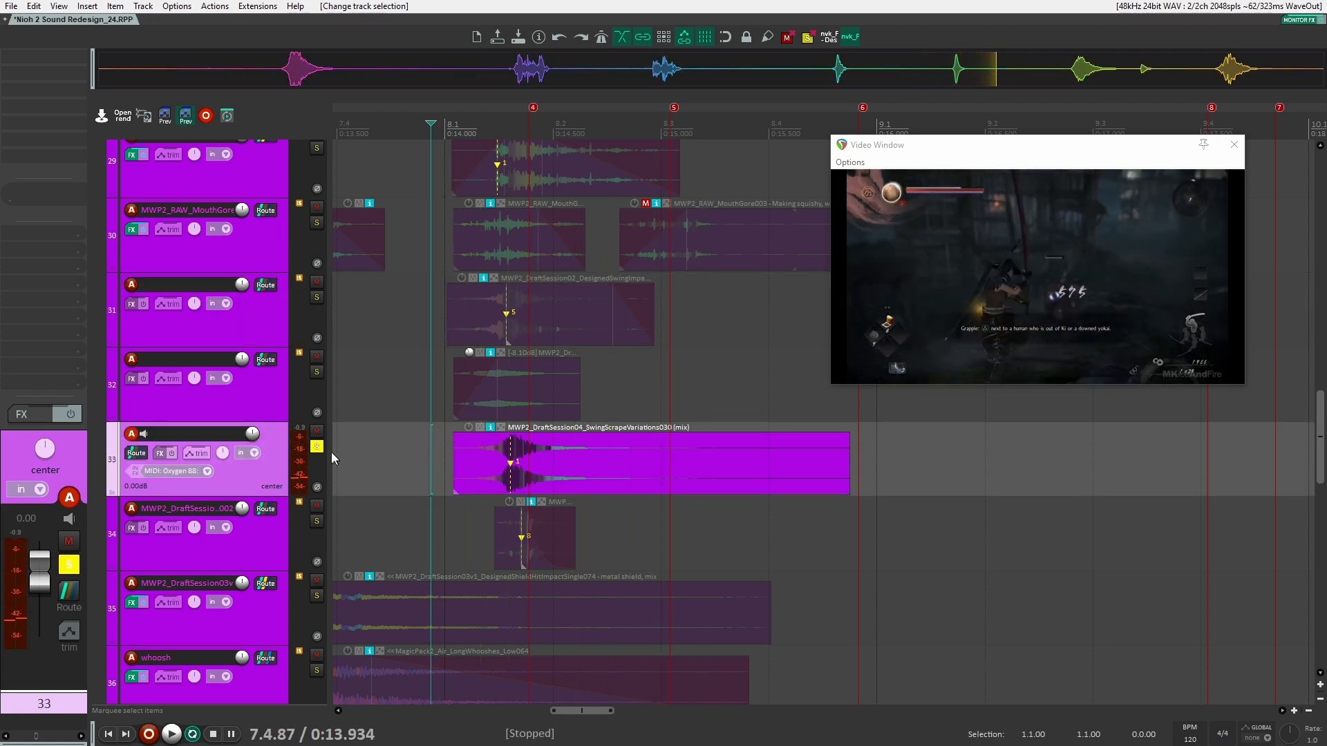
key(space)
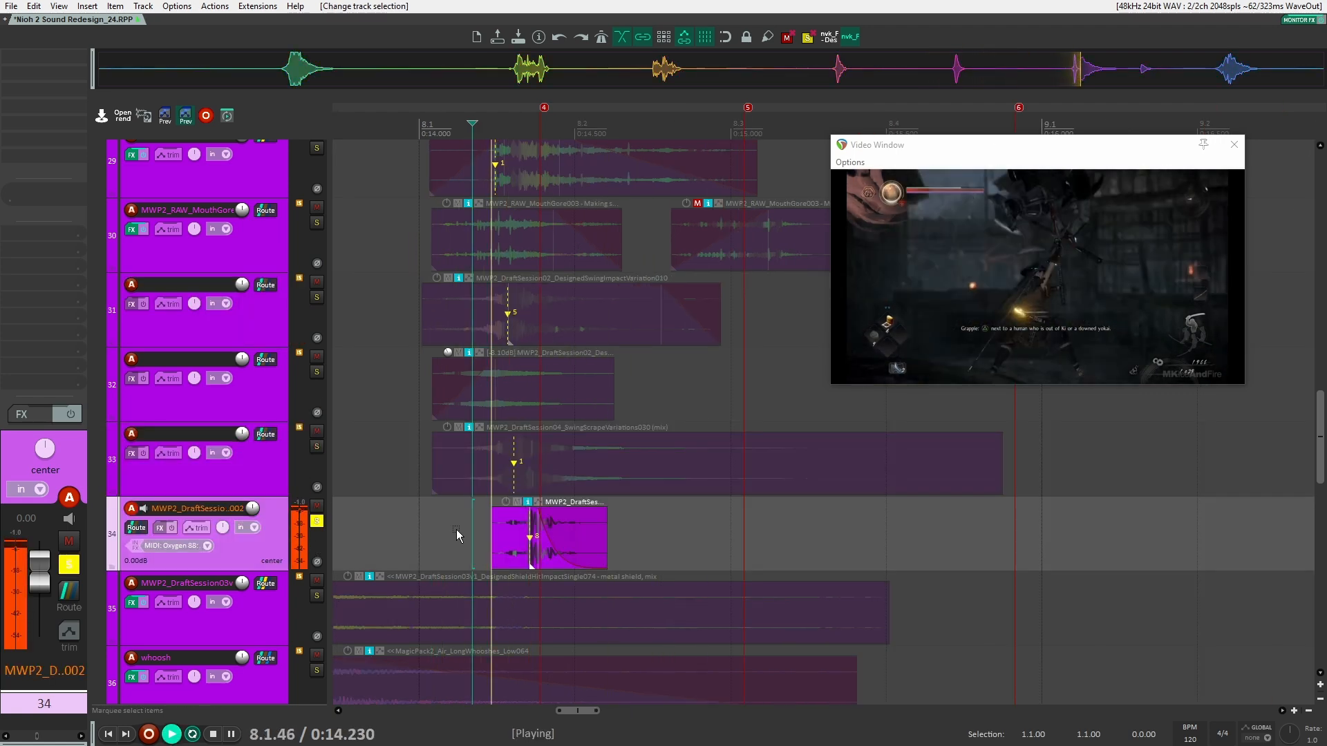
key(space)
Add tracks 33 and 31 to the solo of track 34 and play them together twice from just before track 31's item.
click(317, 447)
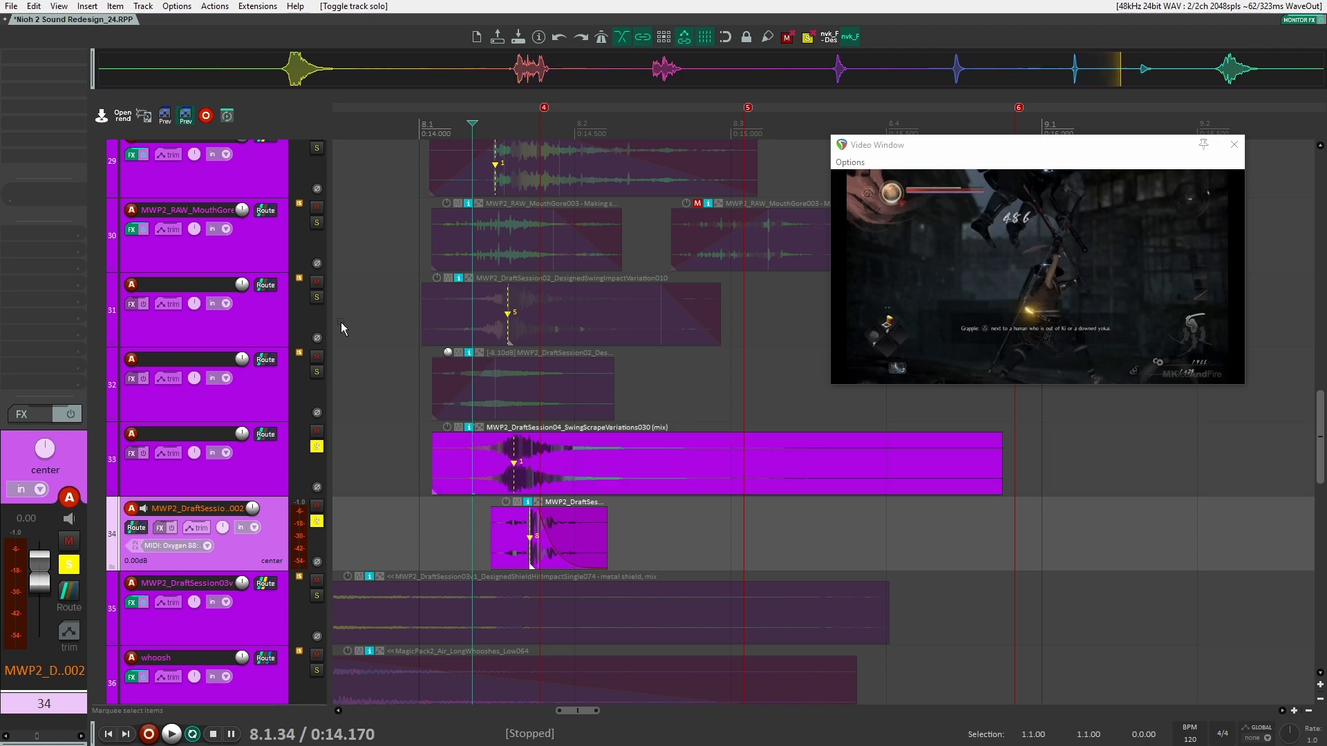
click(317, 297)
click(407, 309)
key(space)
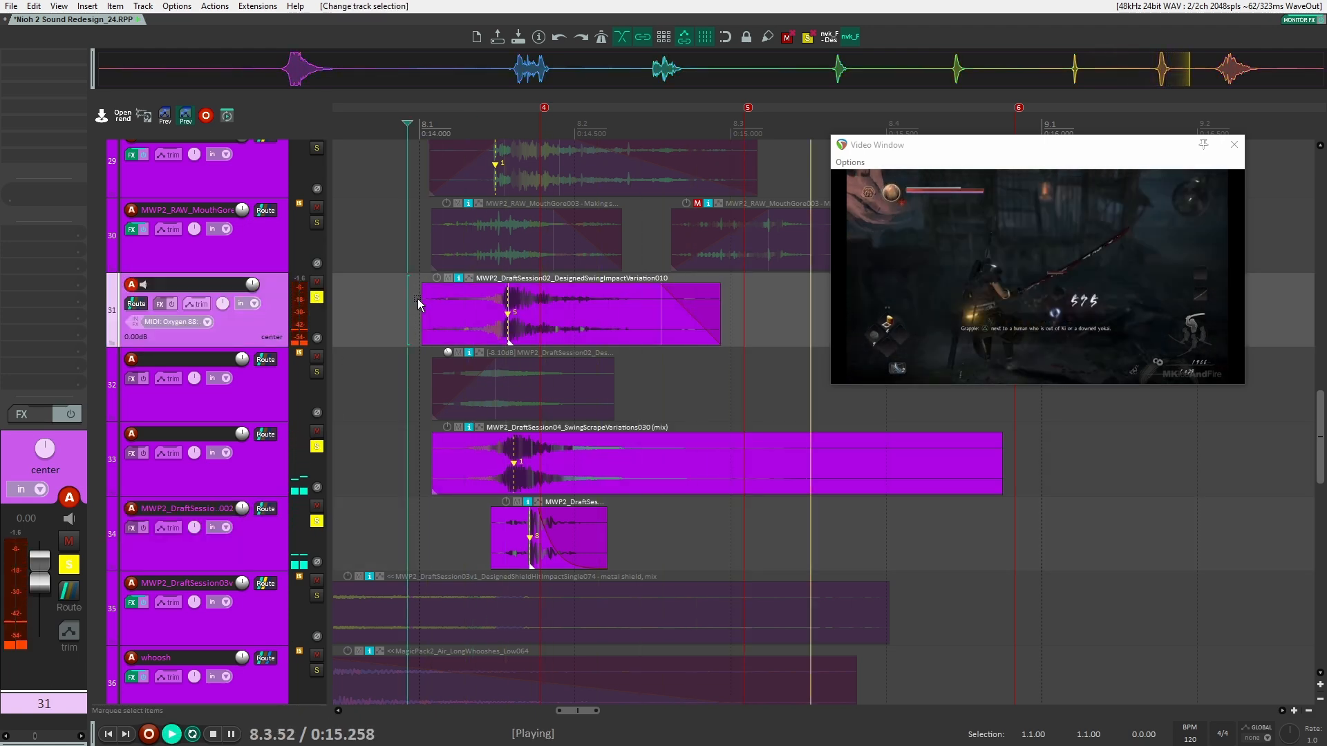
key(space)
key(space)
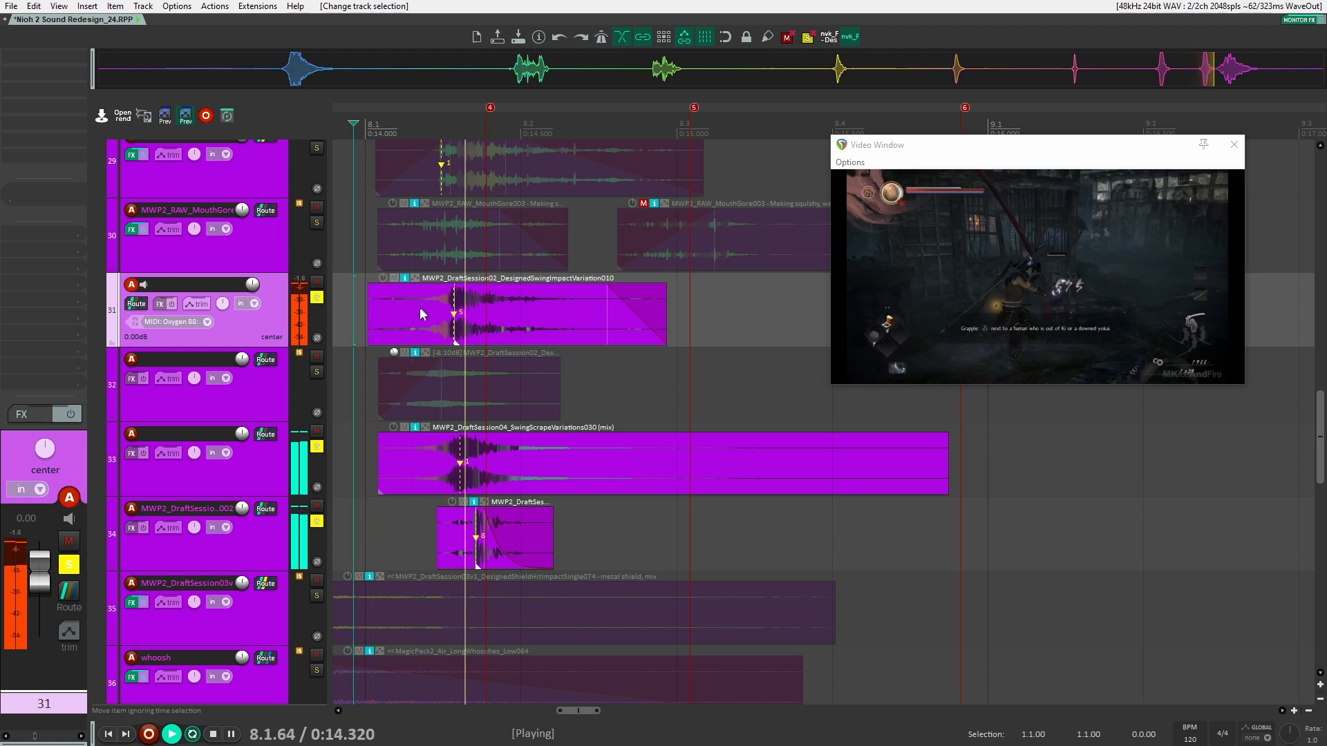
key(space)
Add metal hit scrape track 32 to the solo and play tracks 31 to 34 together.
click(316, 372)
scroll(362, 377, up, 2)
key(space)
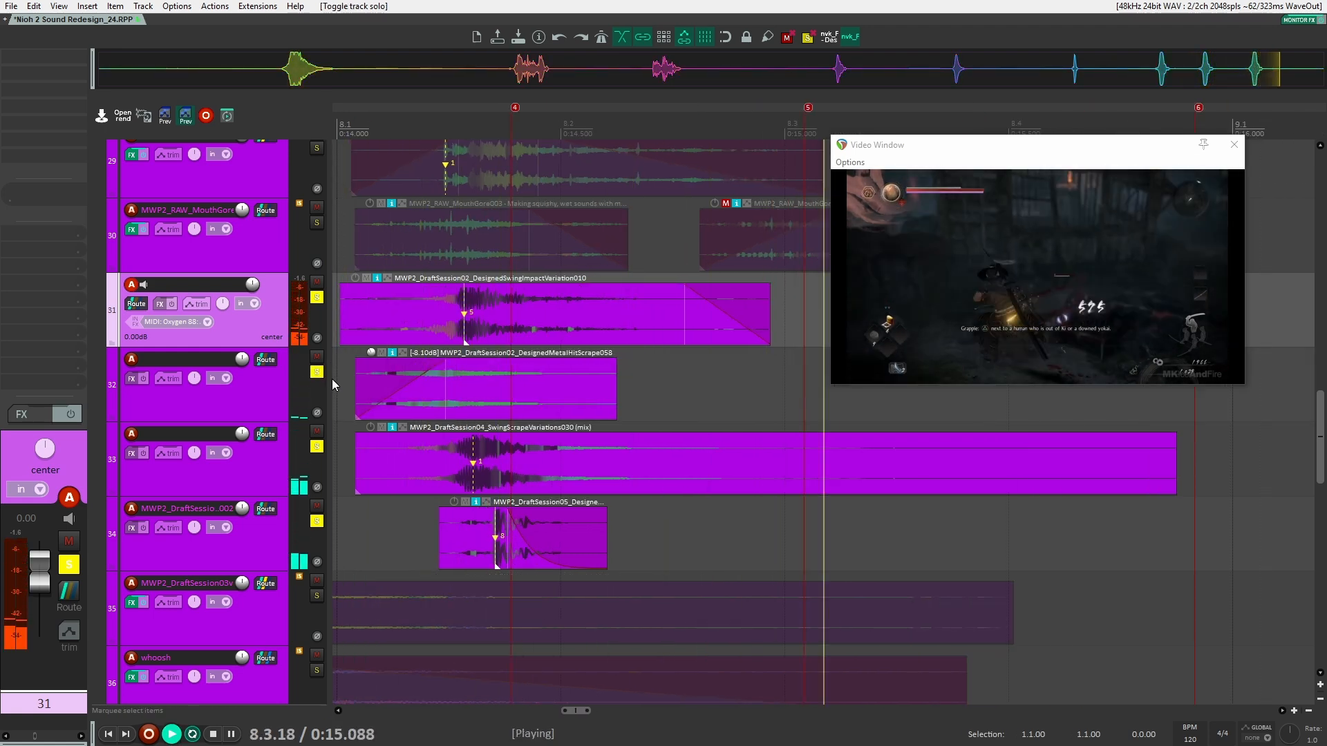
key(space)
key(space)
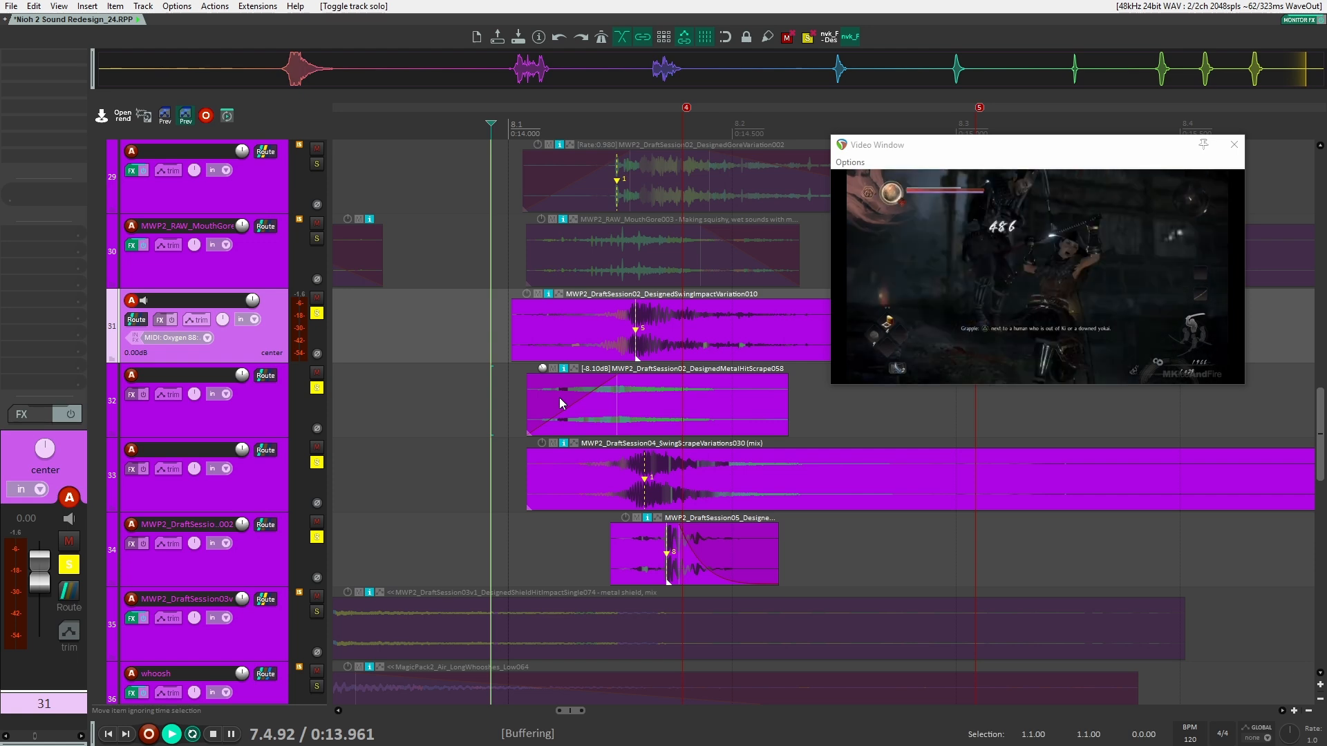
key(space)
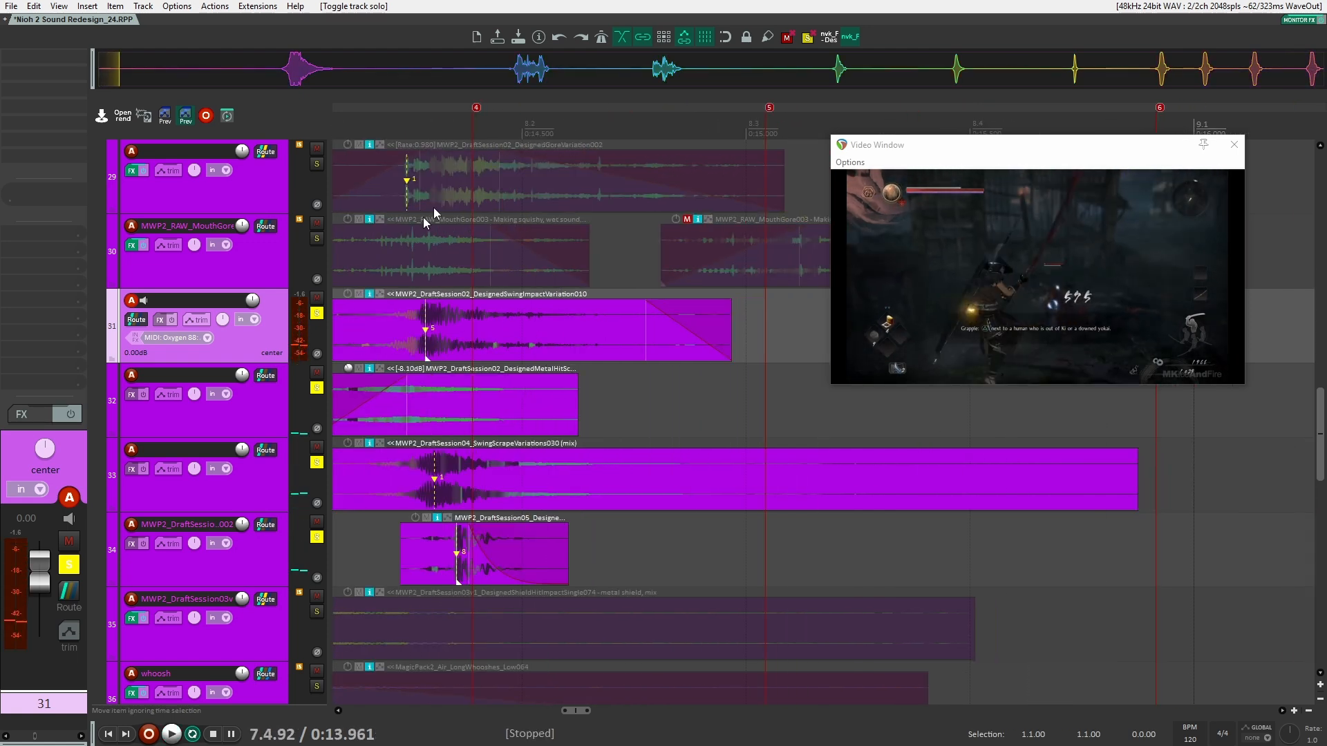
Clear all track solos, solo only whoosh pull back track 38, and play its BassCrunch item from 7.4.36.
scroll(370, 429, up, 2)
scroll(368, 430, down, 2)
scroll(502, 441, down, 6)
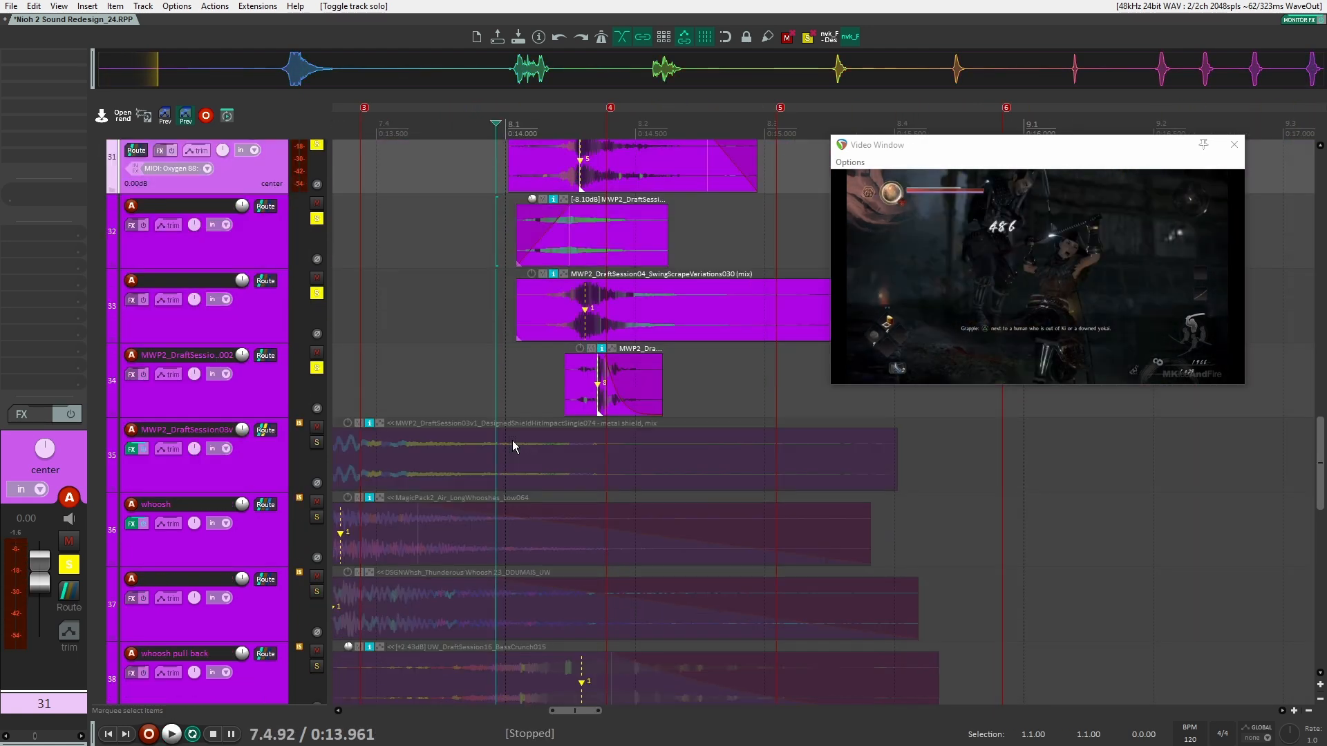
click(318, 518)
click(417, 553)
scroll(424, 553, down, 2)
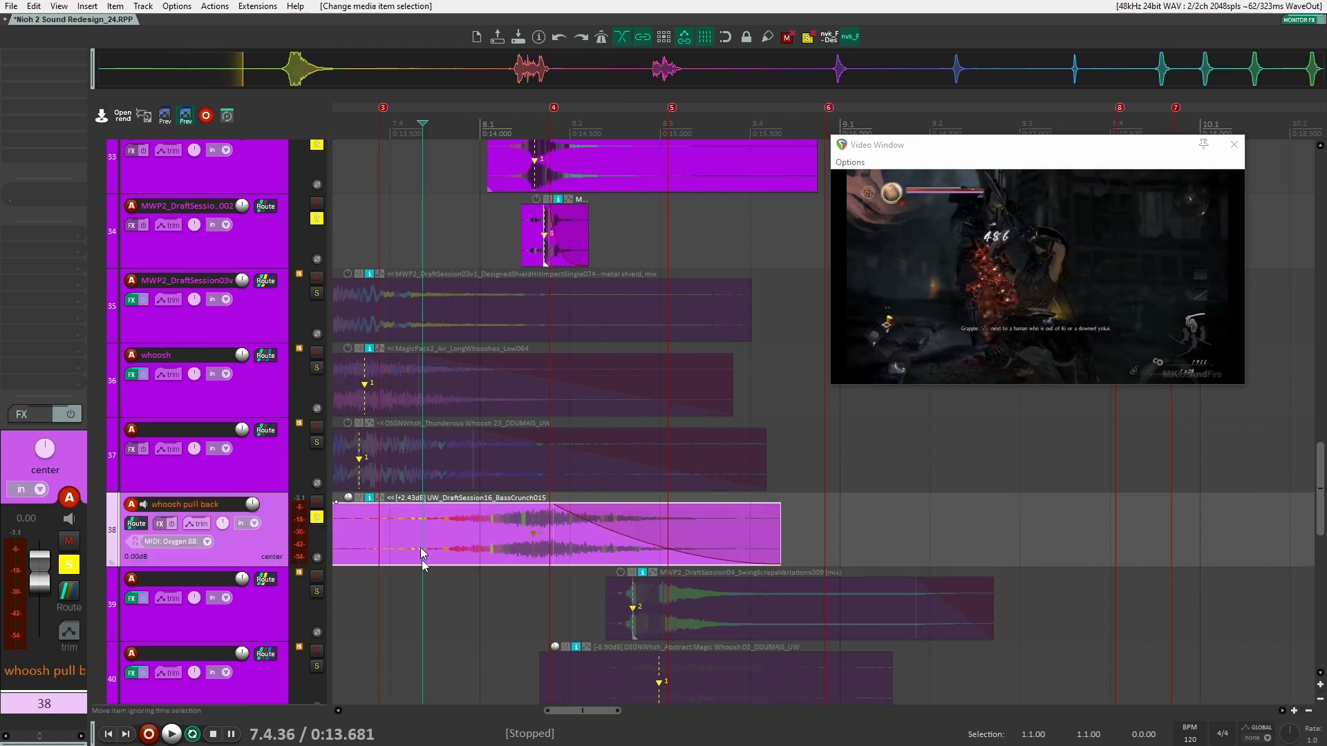
scroll(392, 420, up, 2)
click(809, 38)
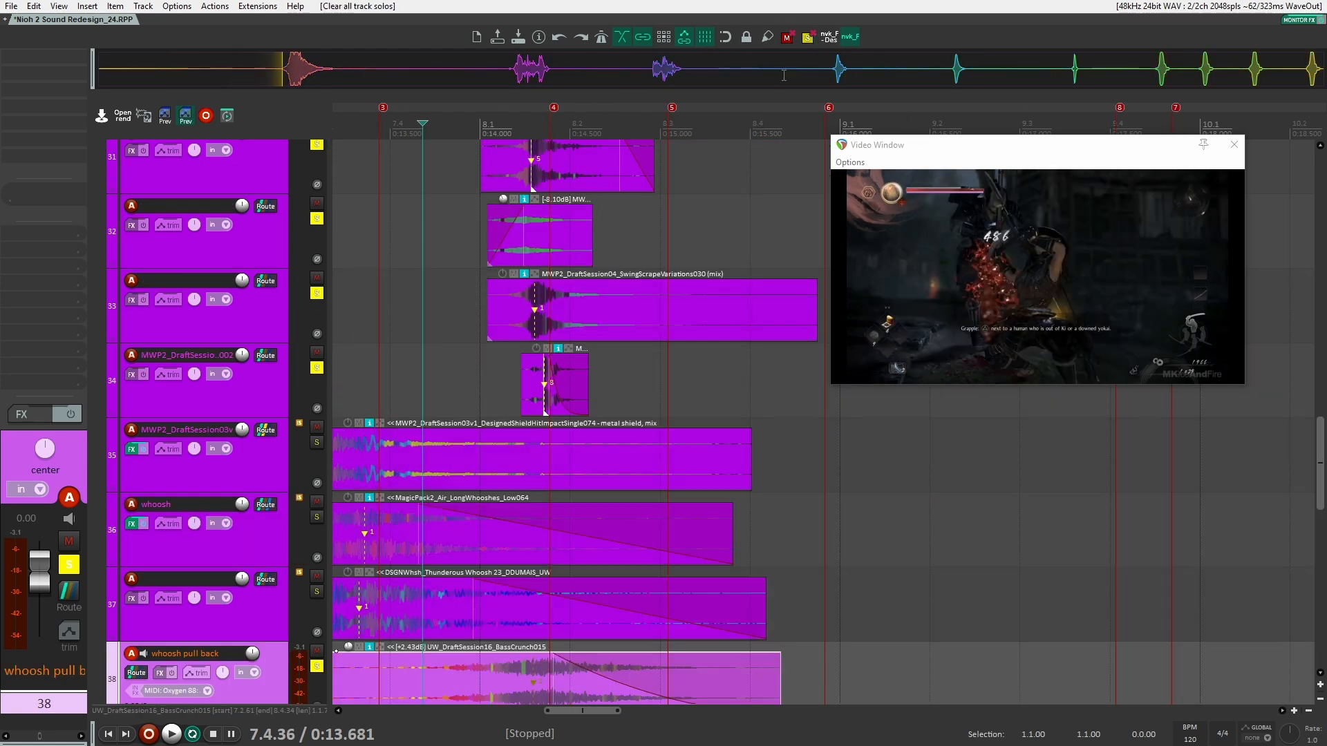
scroll(366, 470, down, 4)
click(317, 368)
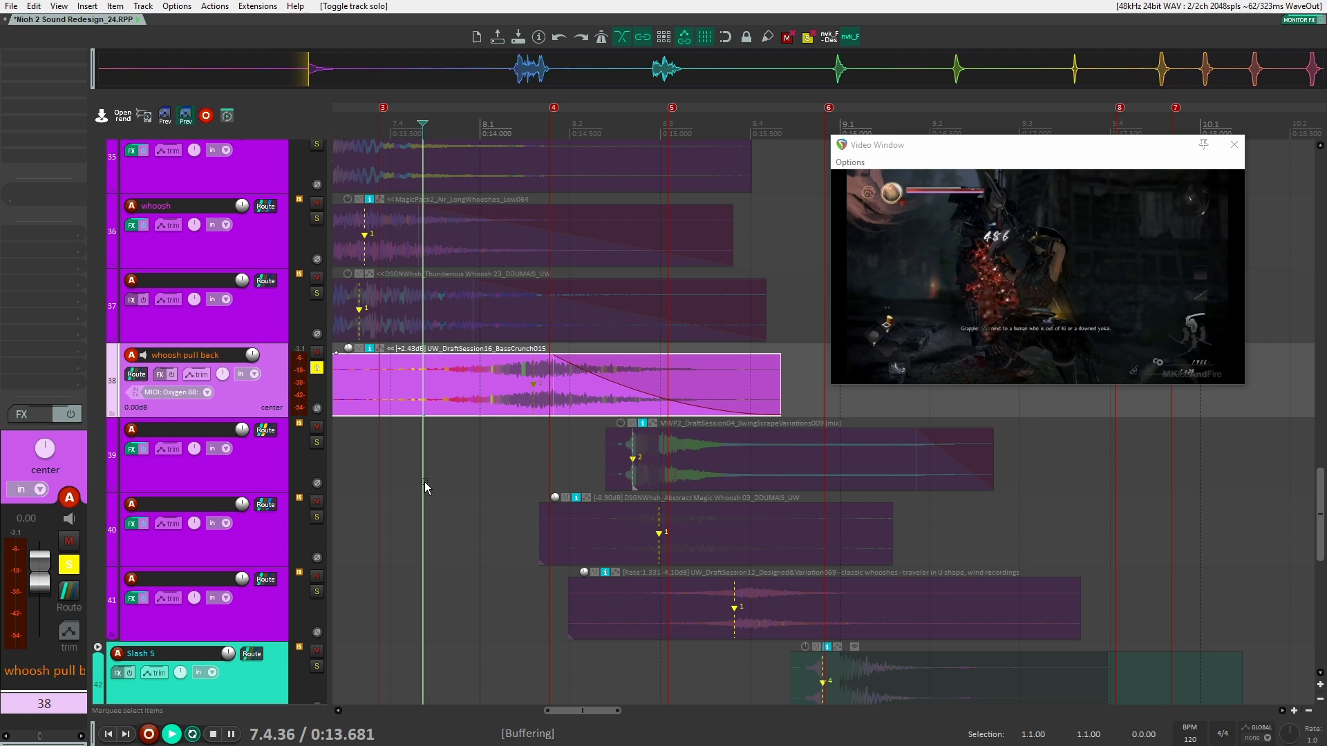
key(space)
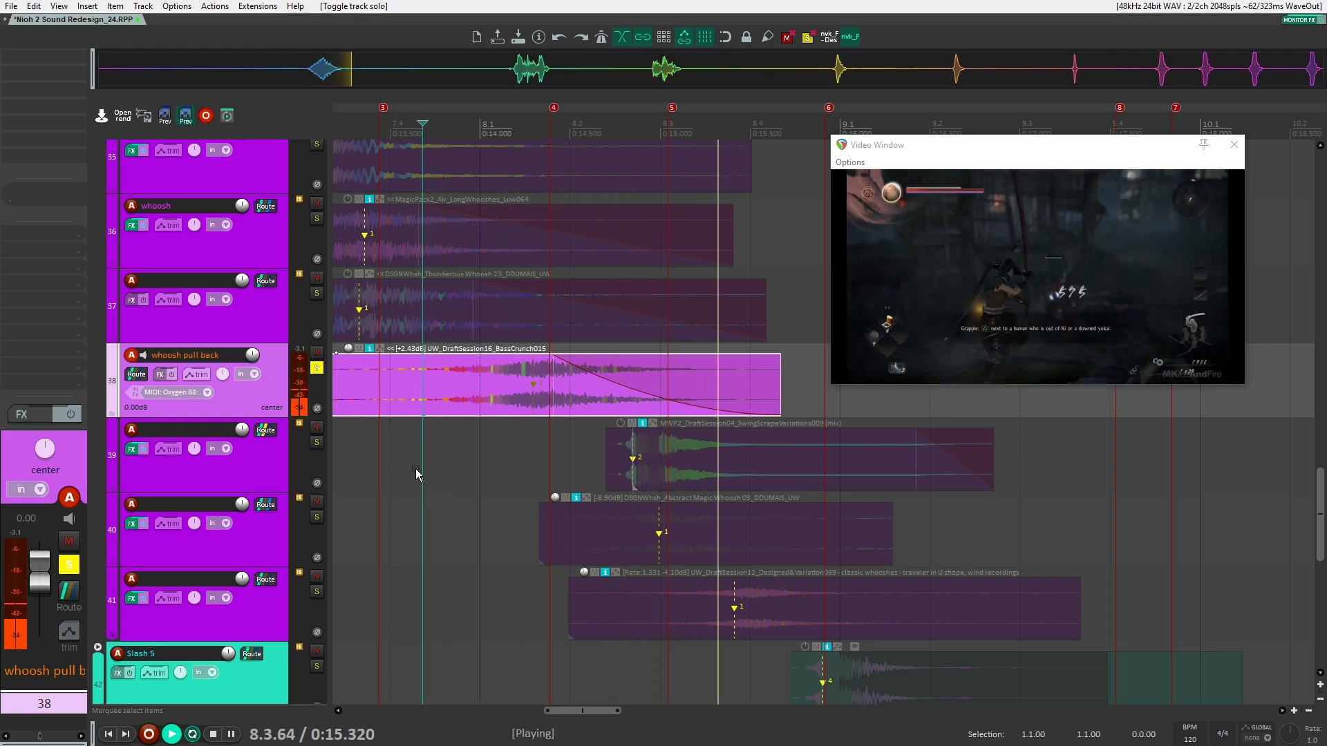
key(space)
Replay the soloed whoosh pull back track from the earlier position 7.3.84.
click(437, 439)
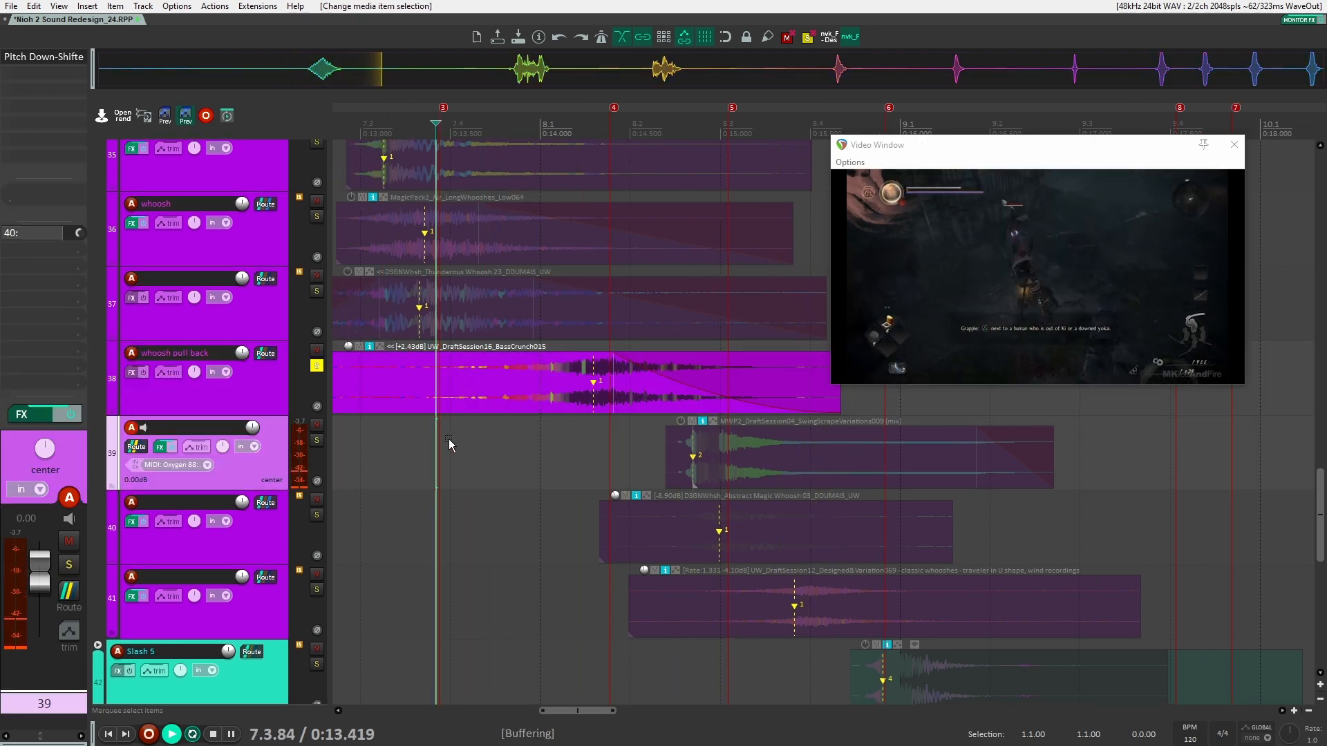
key(space)
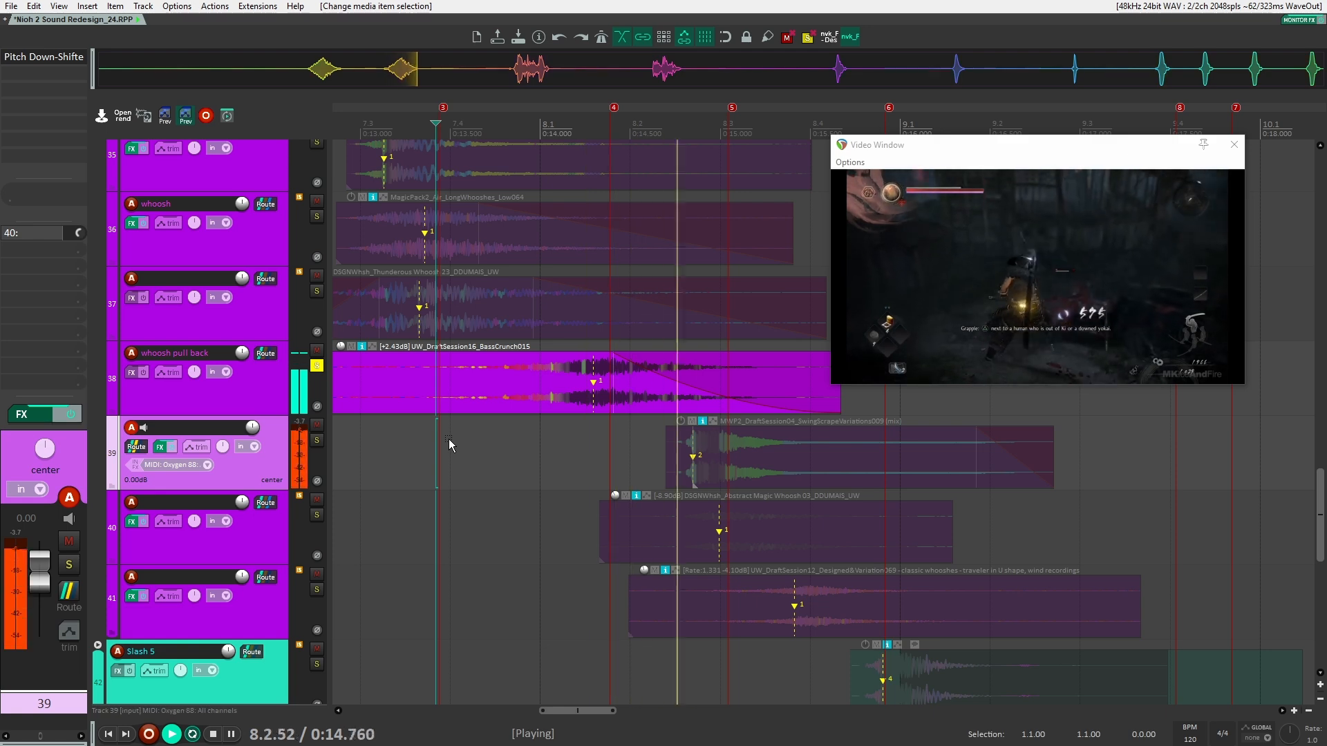
key(space)
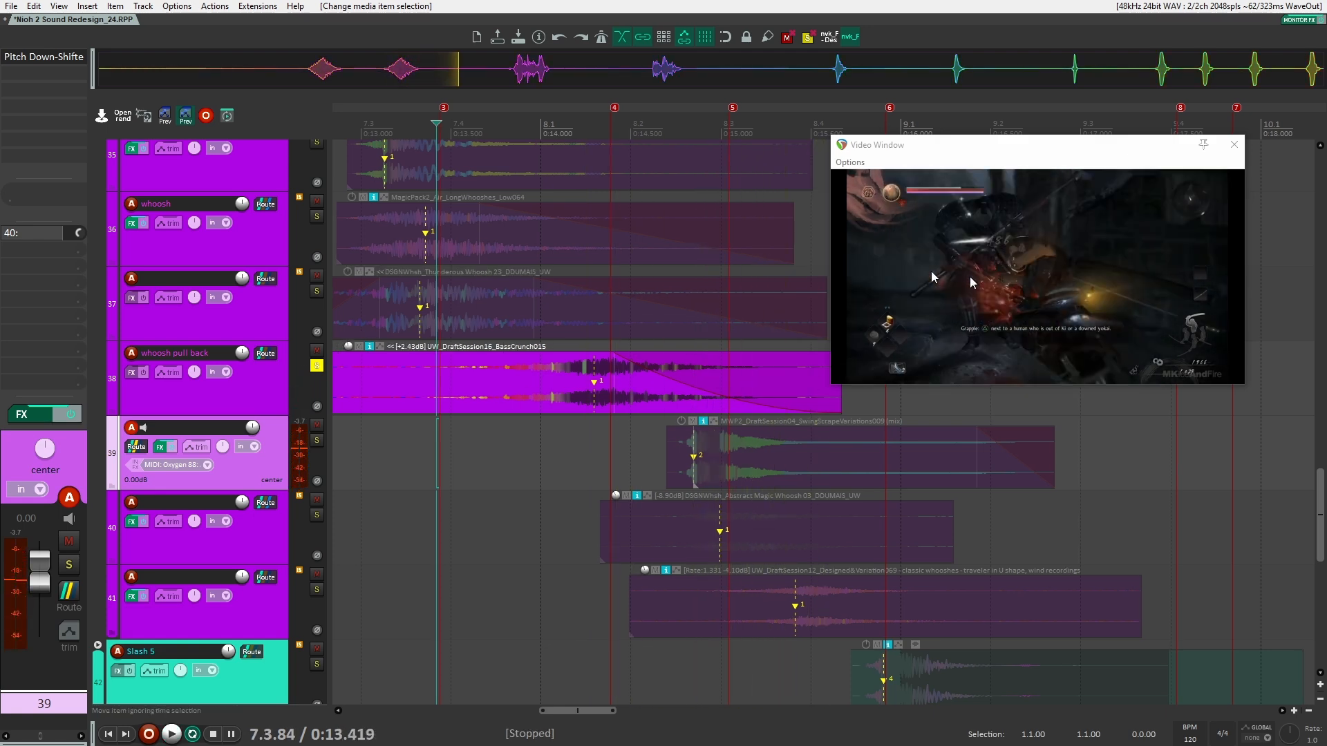
Solo impact tracks 31 to 34 along with the whoosh pull back track and play them together.
scroll(325, 415, up, 5)
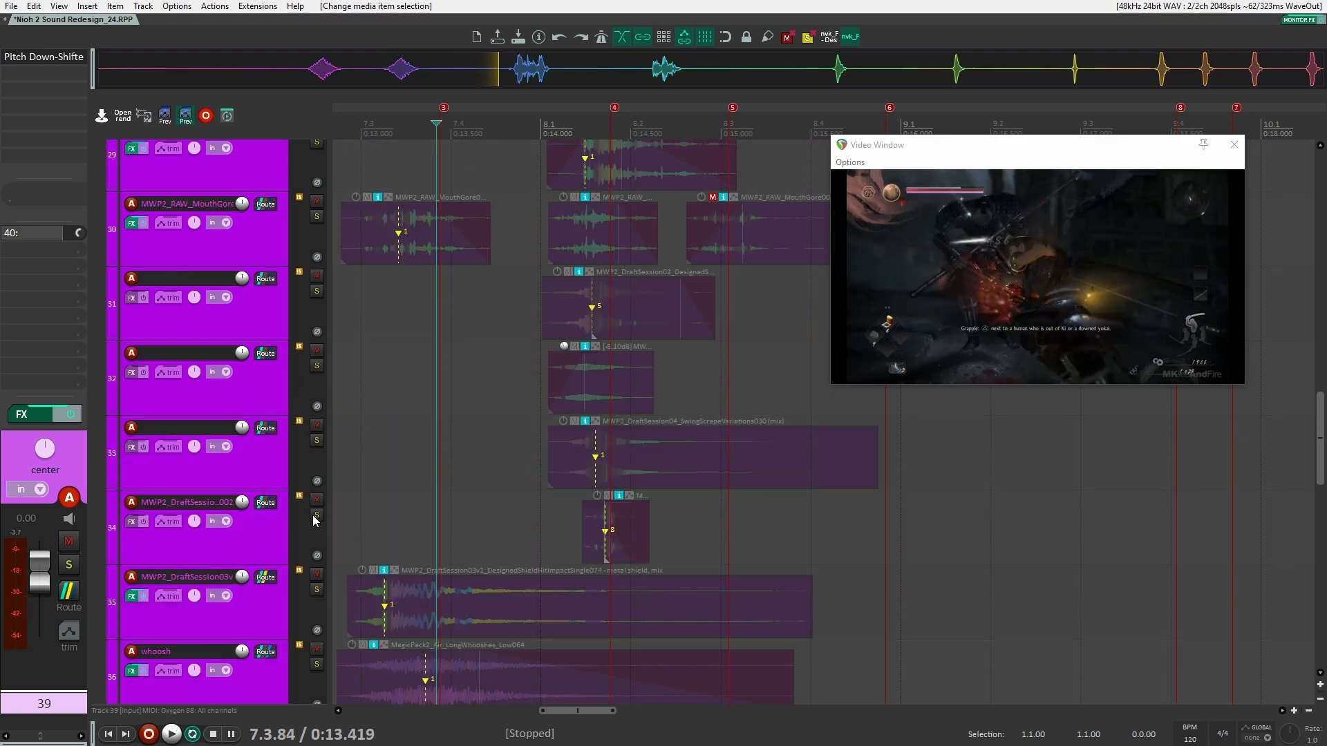
drag(314, 520, 312, 342)
click(315, 291)
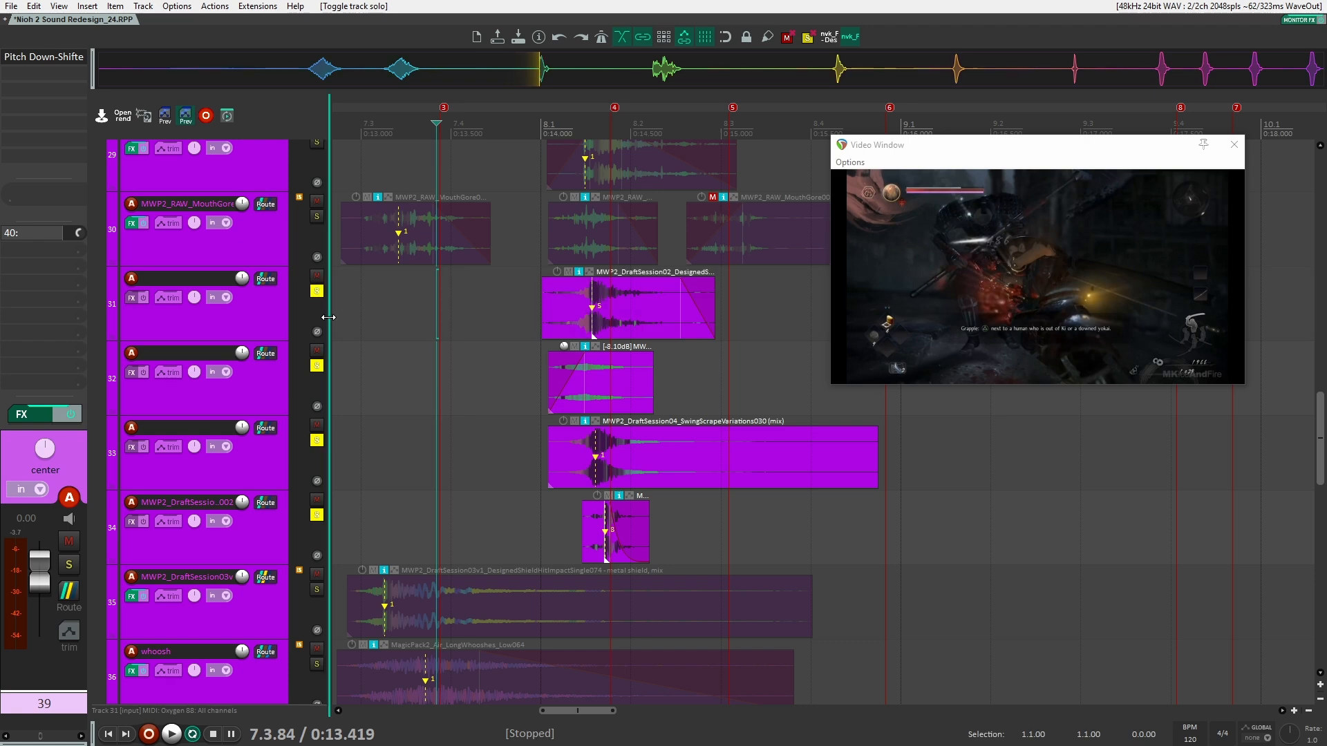
scroll(326, 360, up, 2)
scroll(314, 367, down, 5)
key(space)
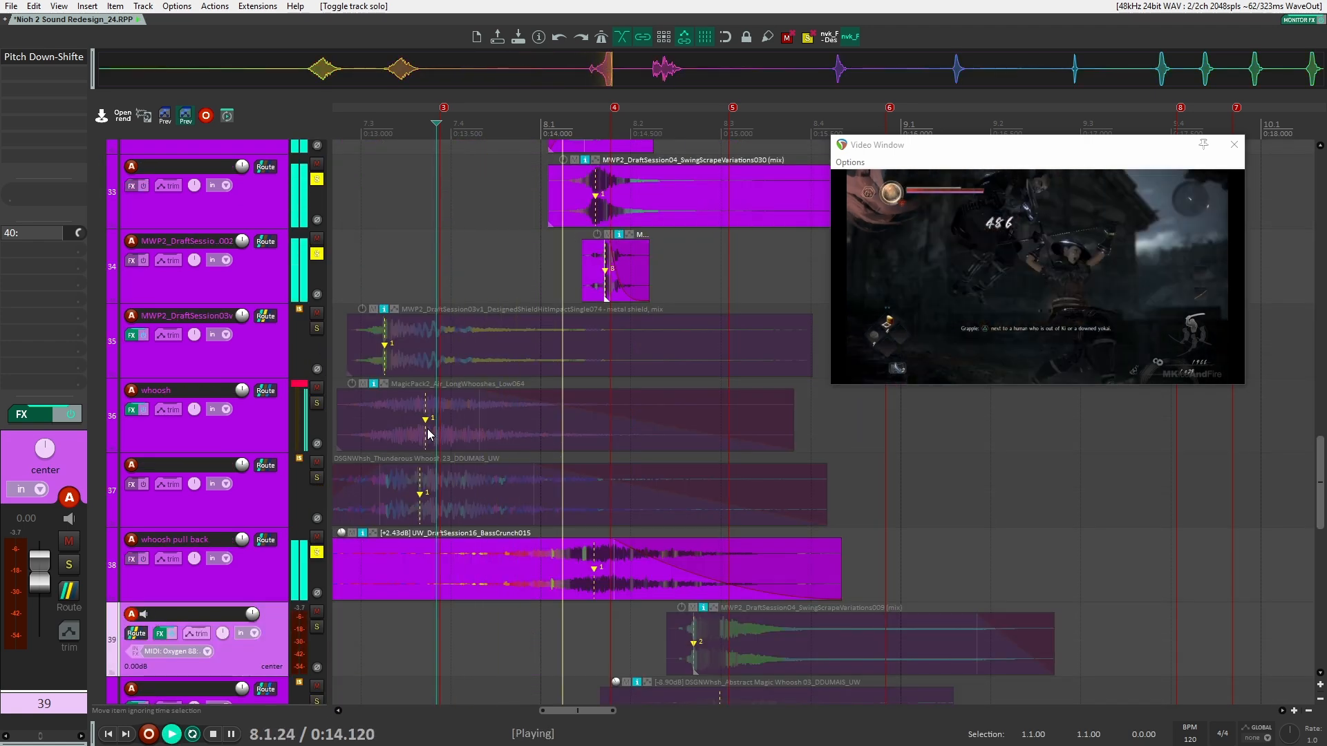
key(space)
Add tracks 35 to 37 to the solo and play all soloed layers from 7.2.02, before the whoosh items.
scroll(420, 425, down, 3)
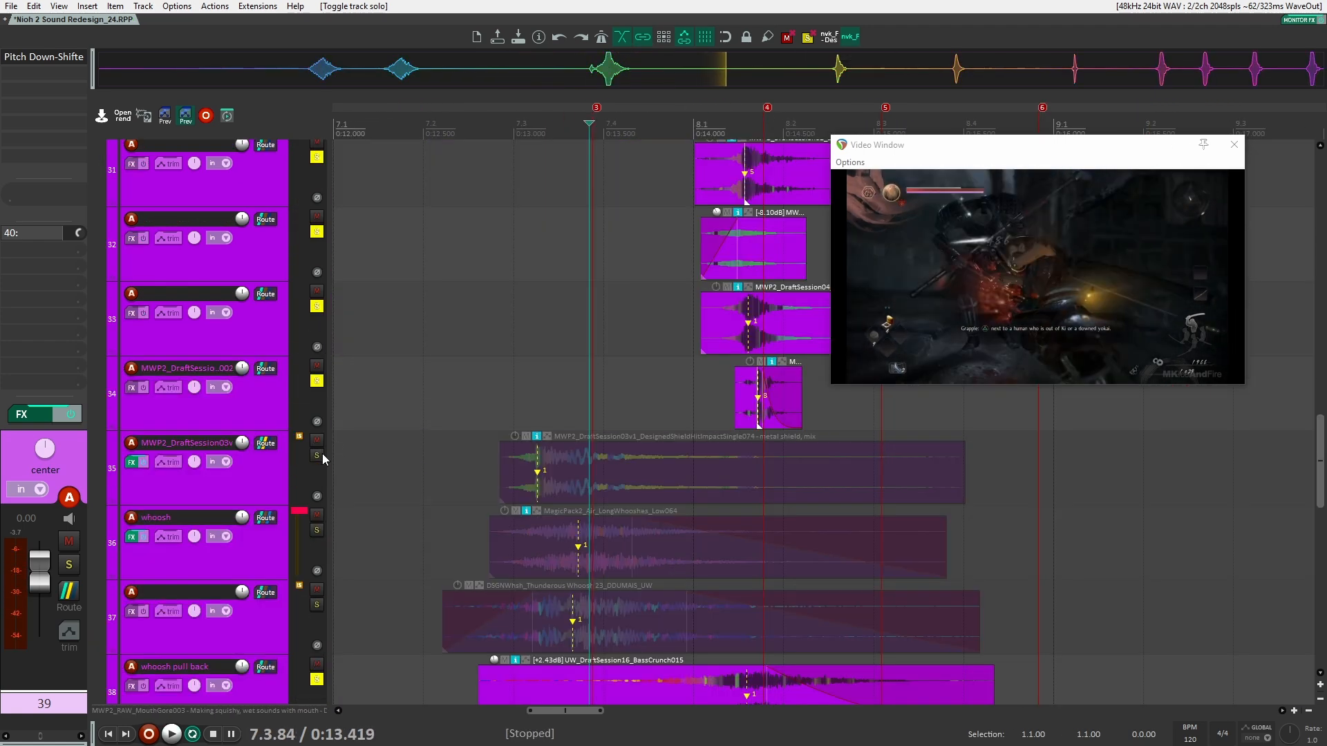
drag(316, 456, 319, 547)
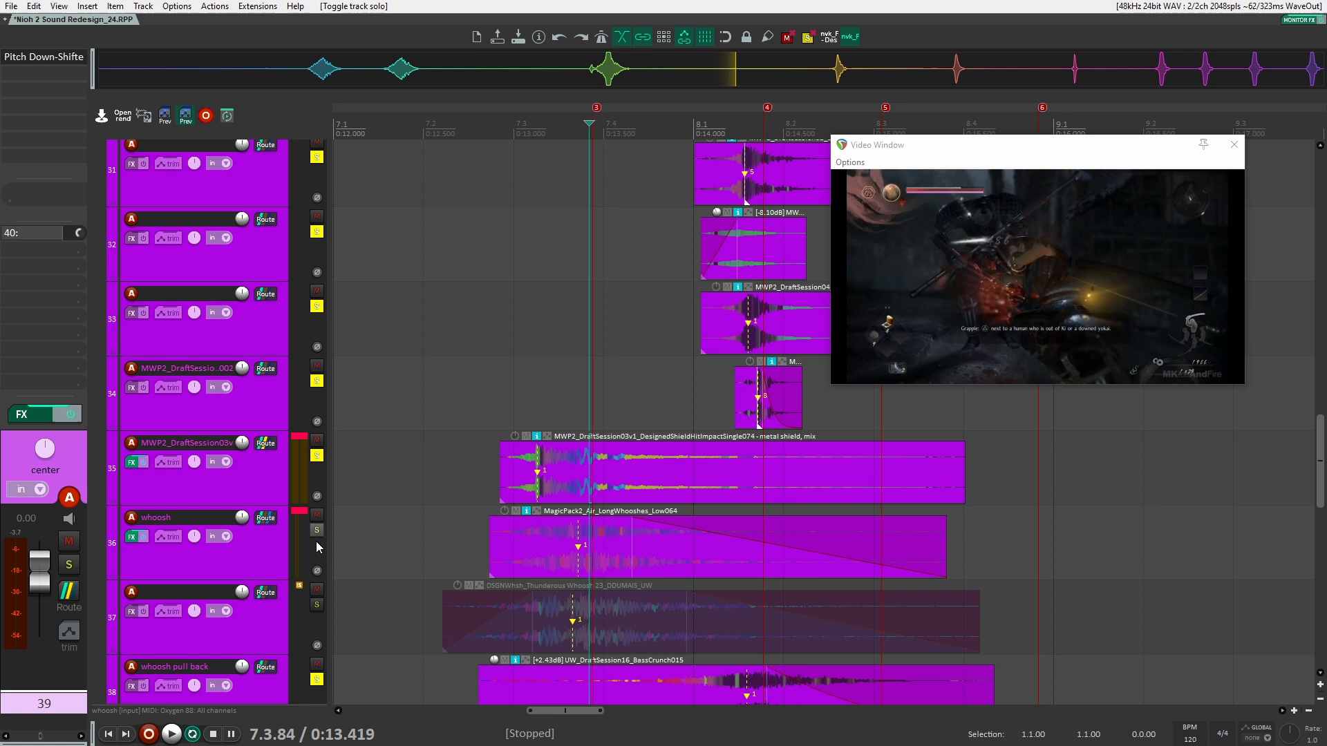
click(317, 606)
click(425, 520)
scroll(430, 520, down, 4)
key(space)
drag(636, 481, 445, 486)
key(space)
Add track 39 to the solo and play all soloed layers from just before its SwingScrapeVariations009 item.
click(317, 474)
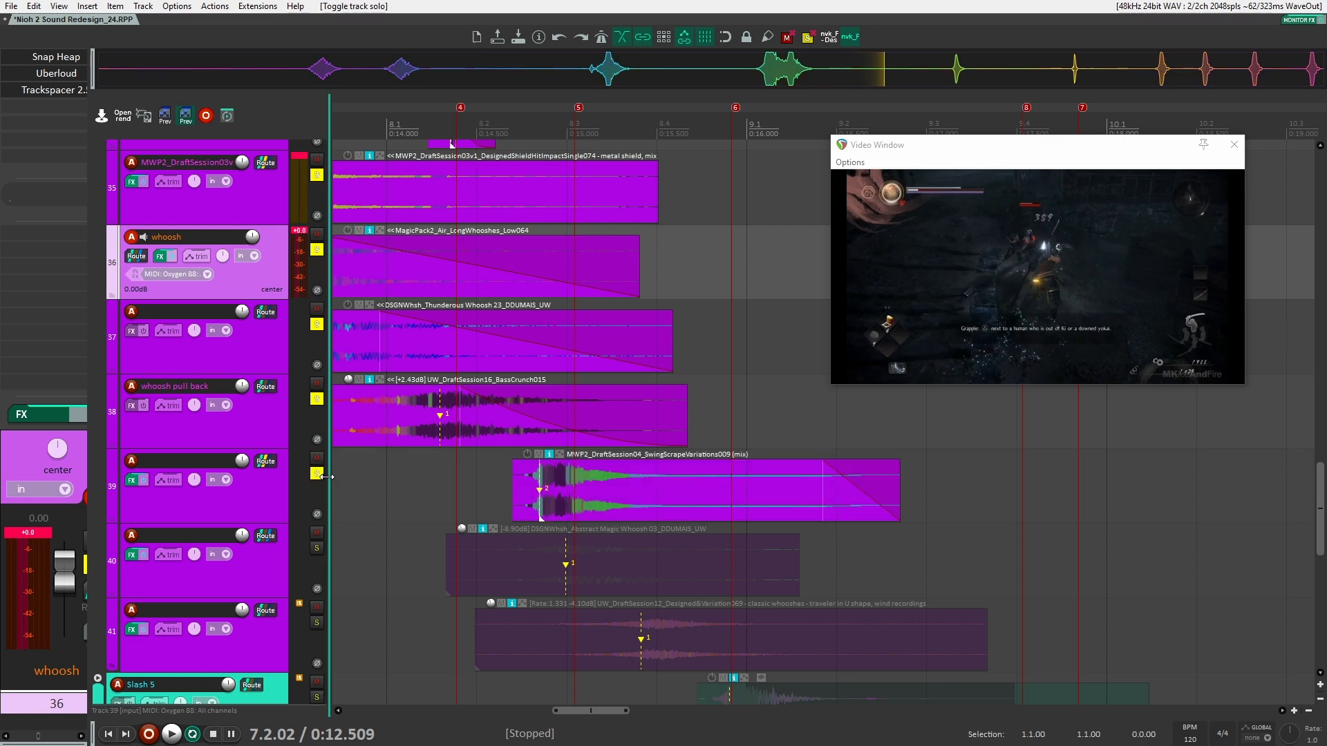
click(296, 499)
click(484, 487)
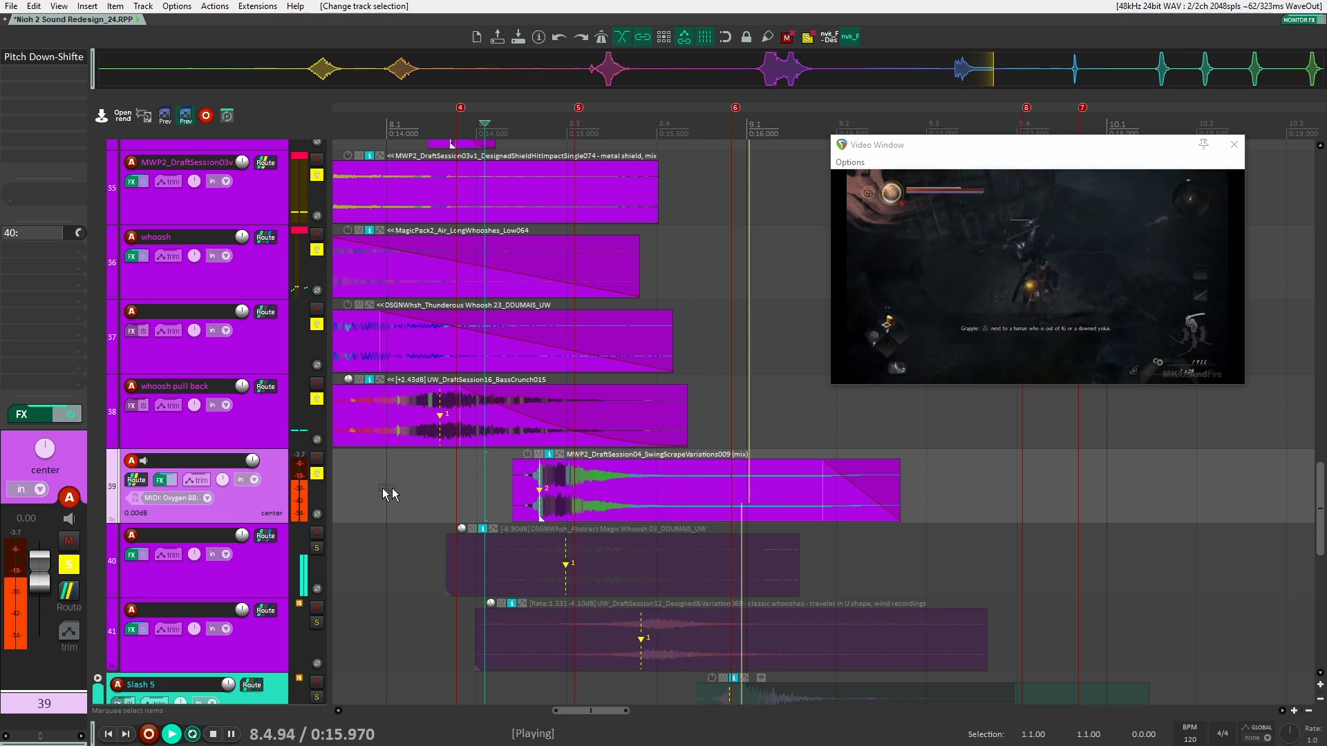
key(space)
Add track 40 to the solo and play the soloed layers from 8.1.38, ahead of its Abstract Magic Whoosh item.
click(317, 548)
scroll(391, 532, down, 1)
click(421, 487)
scroll(424, 485, up, 2)
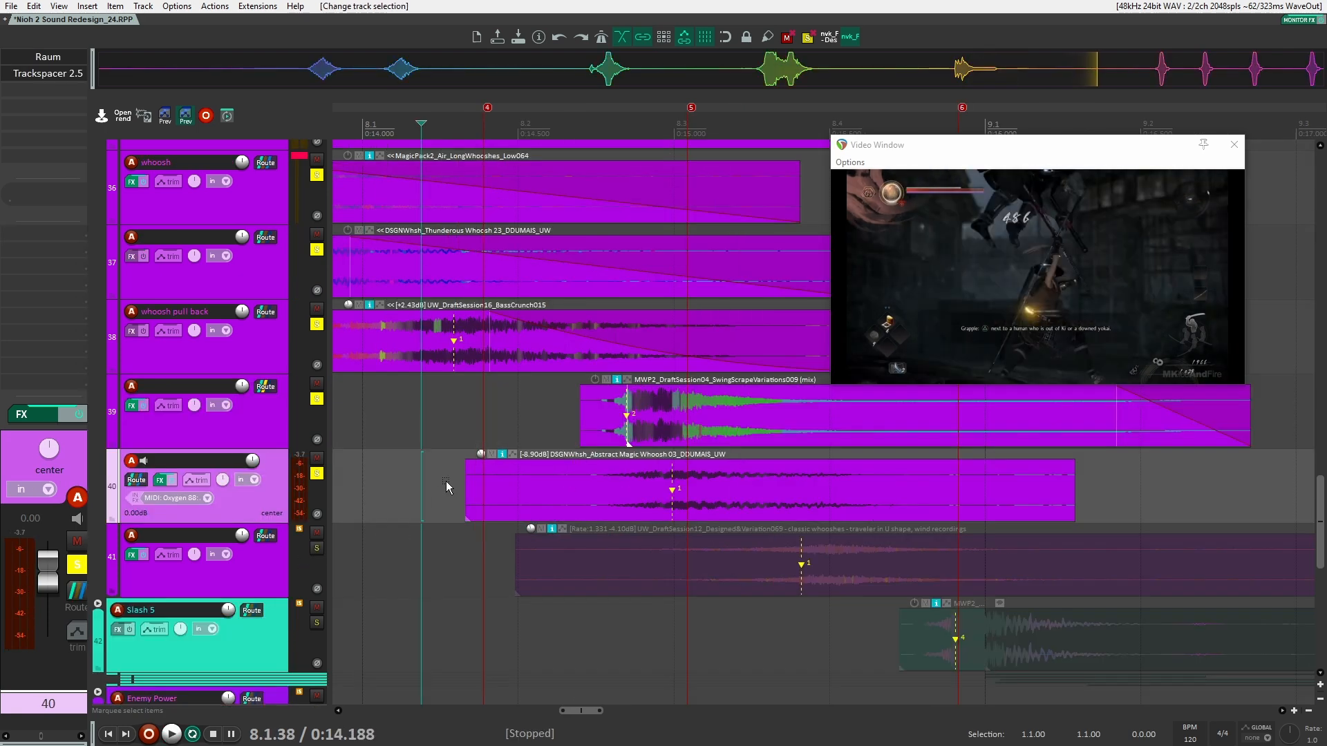
key(space)
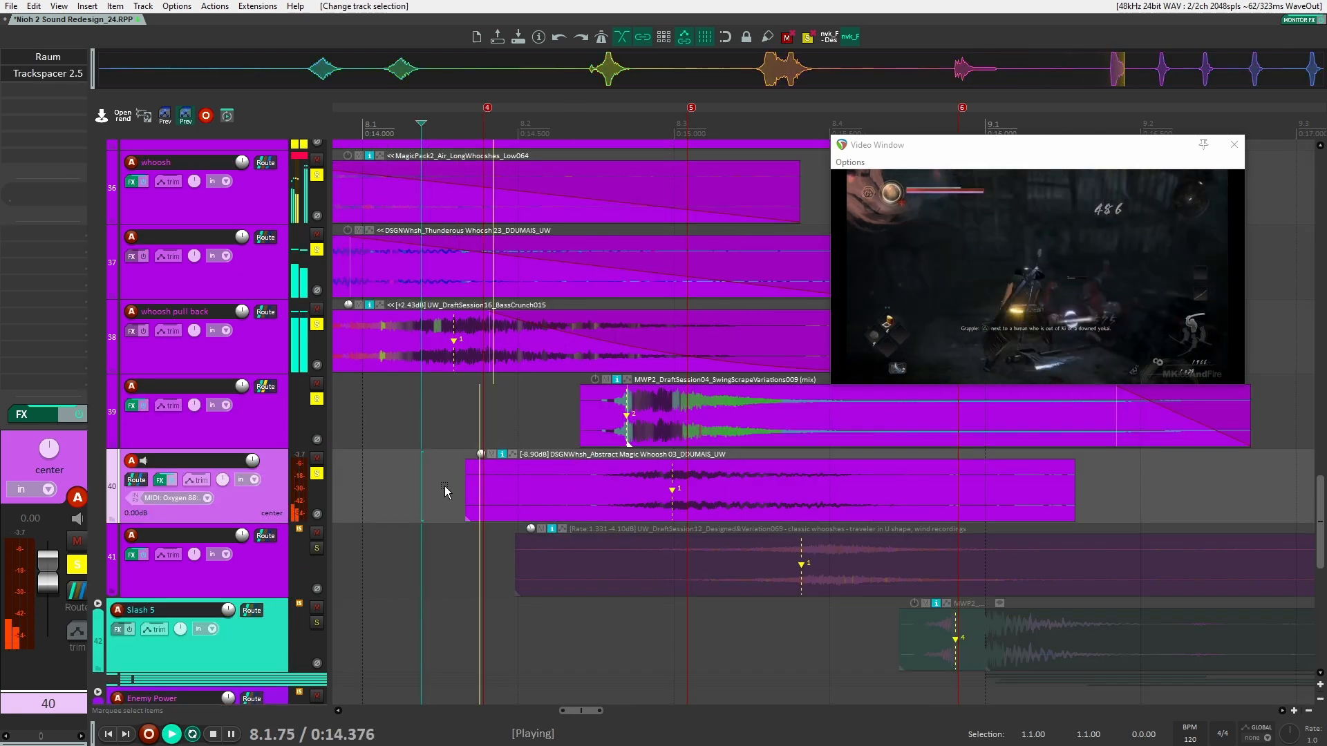
key(space)
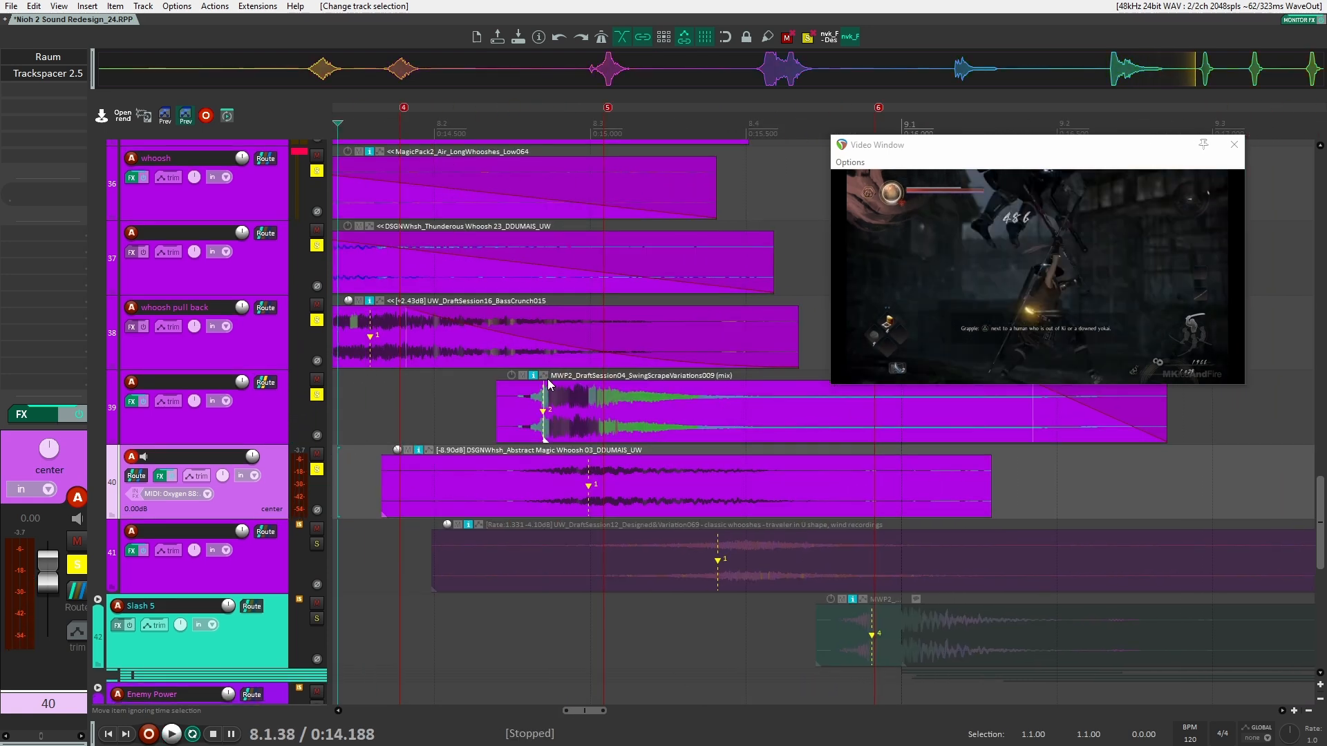
Select the SwingScrapeVariations009 item on track 39 and the Abstract Magic Whoosh 03 item on track 40 alternately to compare them.
click(586, 430)
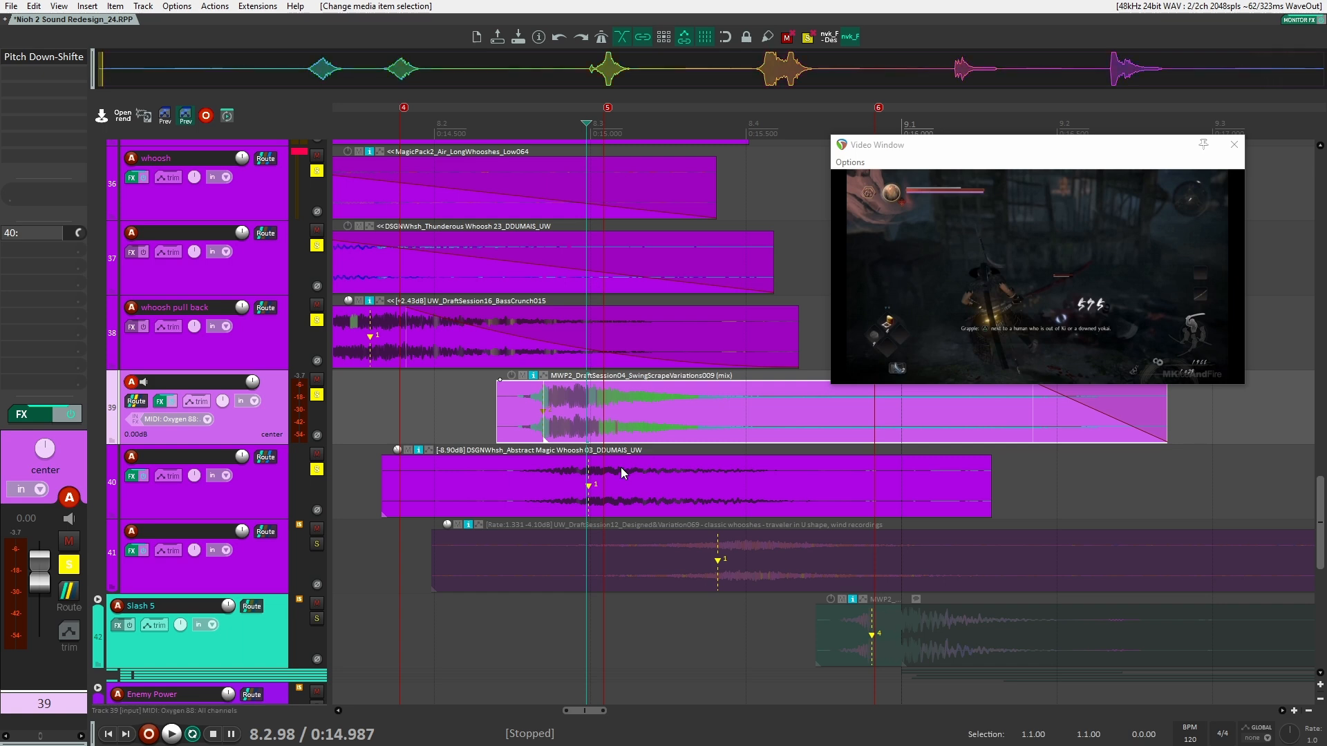
click(643, 487)
click(631, 425)
click(629, 502)
Add track 41 to the solo and play all soloed whoosh and impact layers from 8.3.19.
click(619, 419)
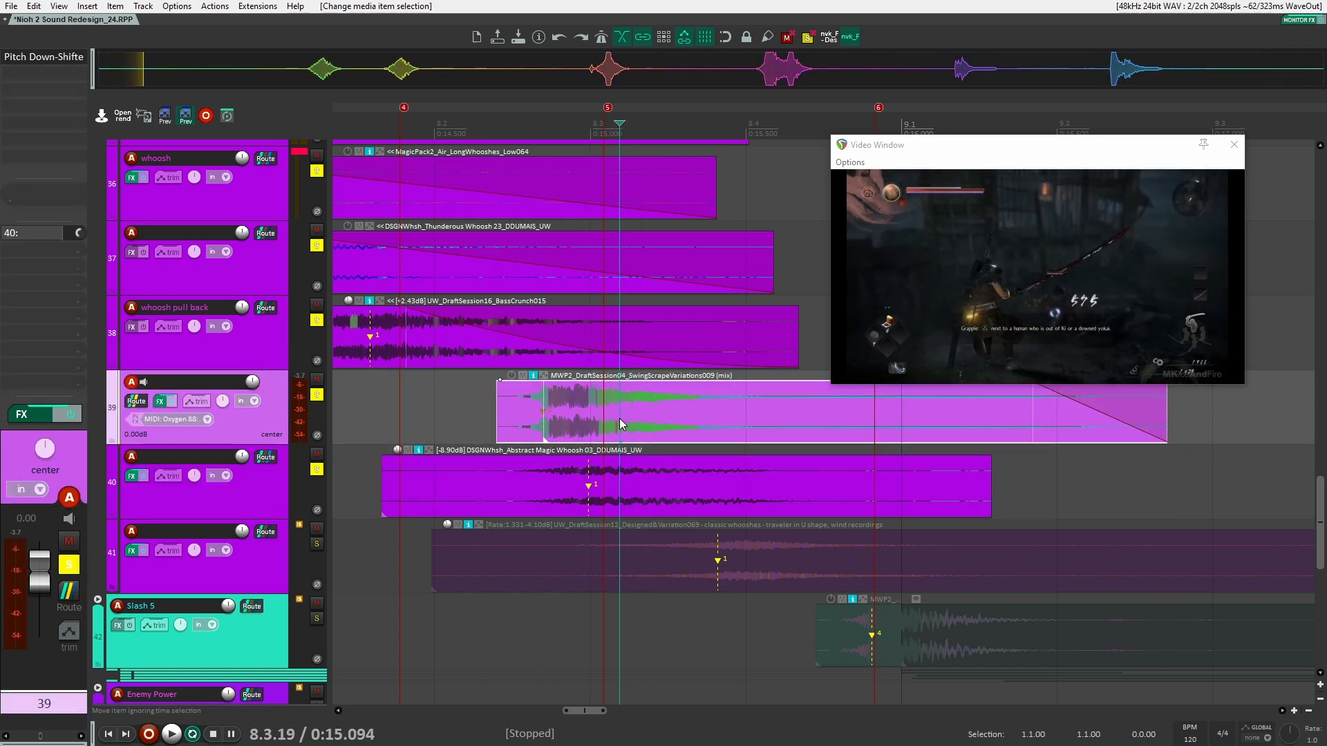
click(317, 544)
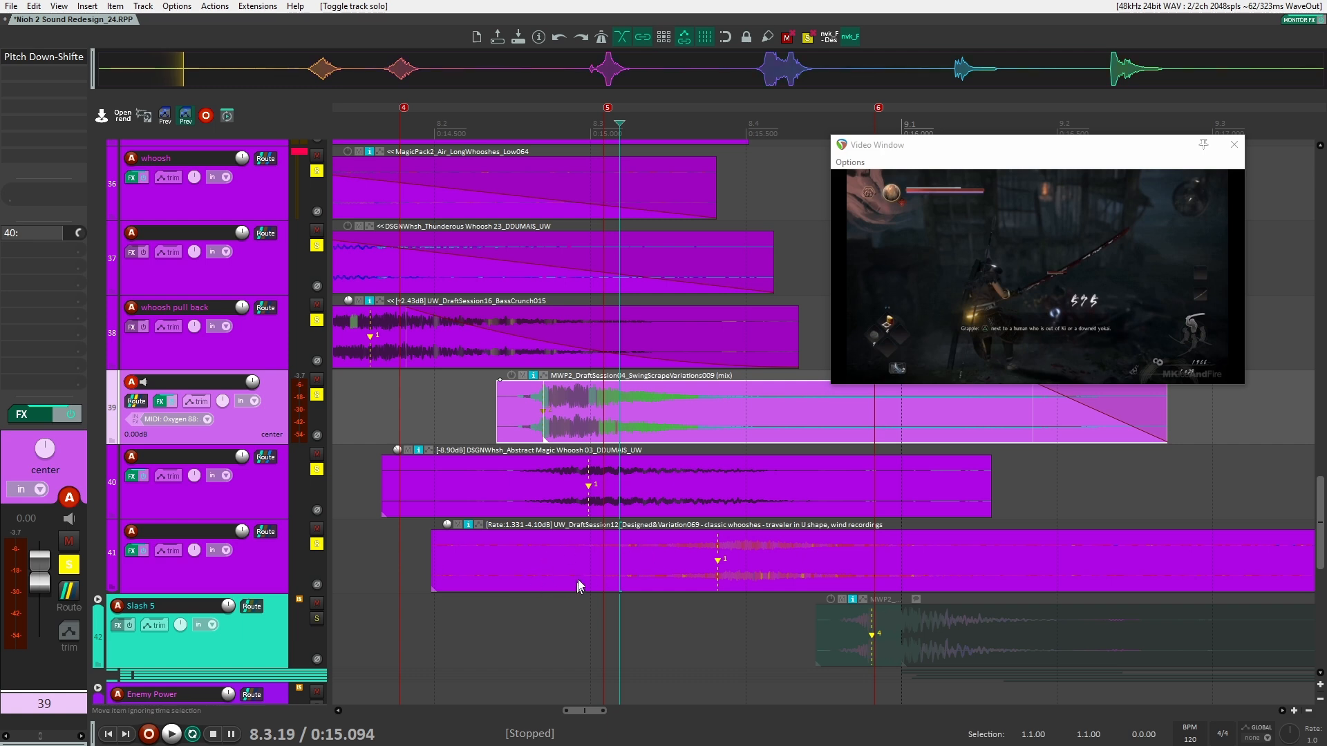
key(space)
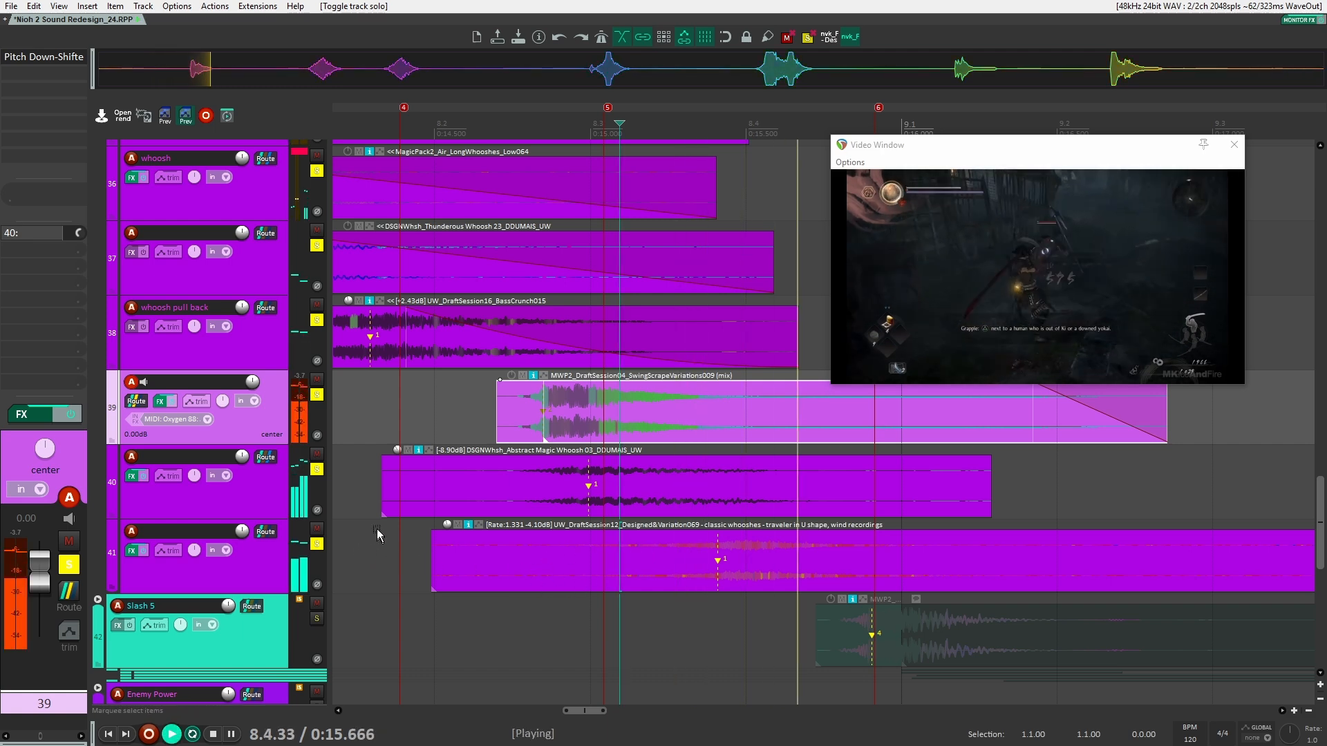
key(space)
Clear all track solos, solo the power attack folder track, and play the complete power attack from 7.2.04.
scroll(507, 464, down, 3)
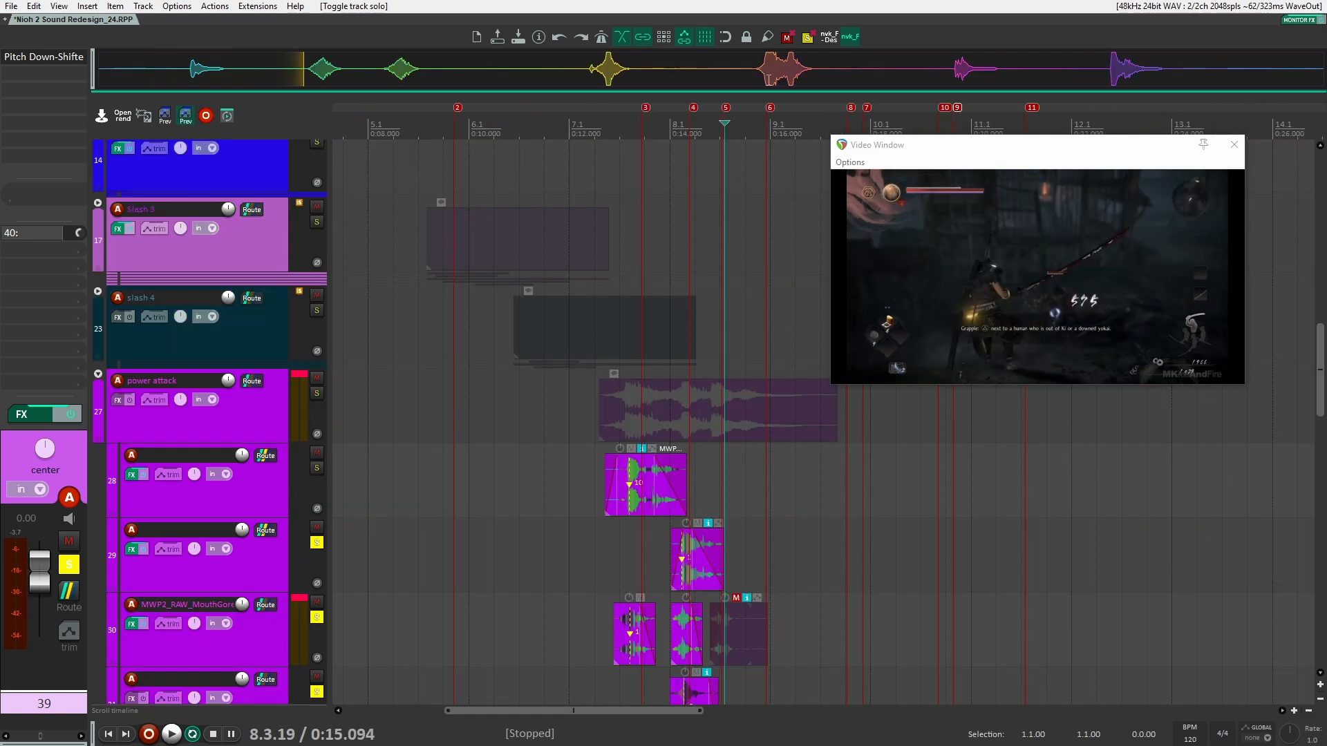
click(808, 39)
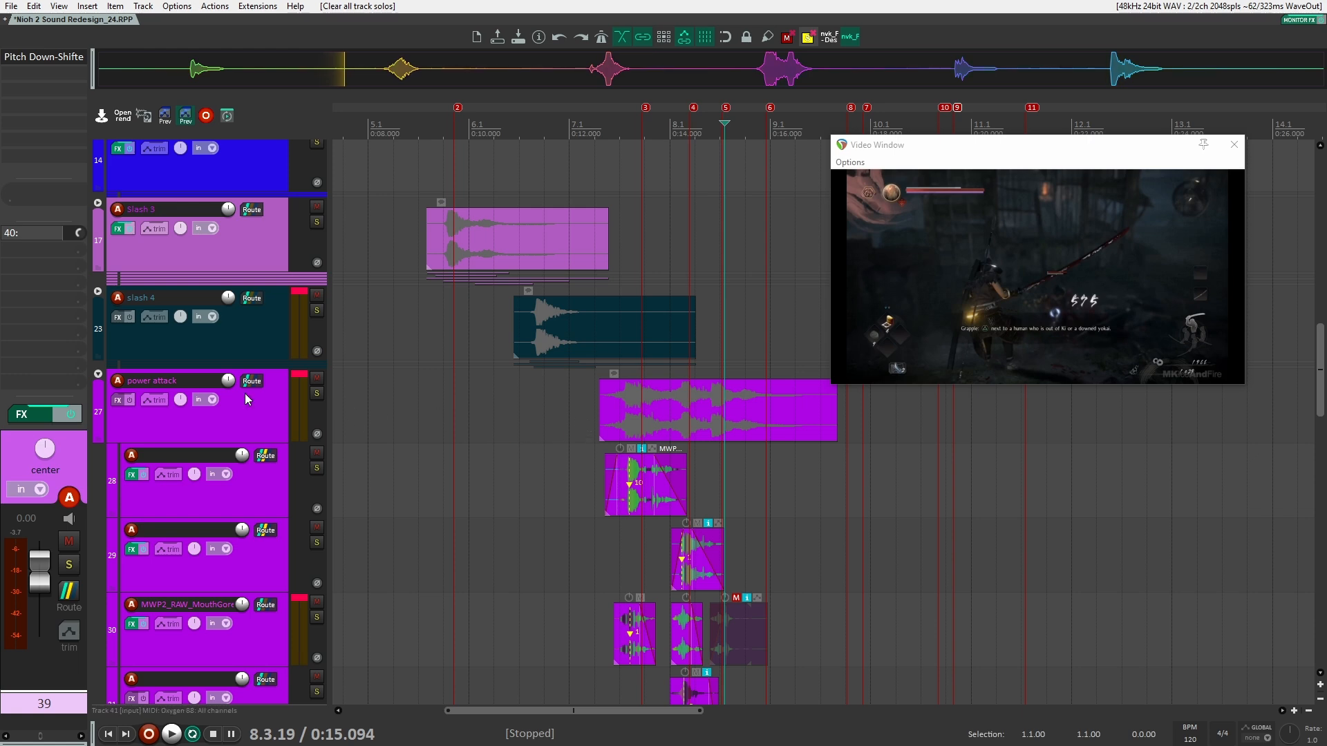
click(314, 394)
click(595, 415)
scroll(831, 507, down, 3)
key(space)
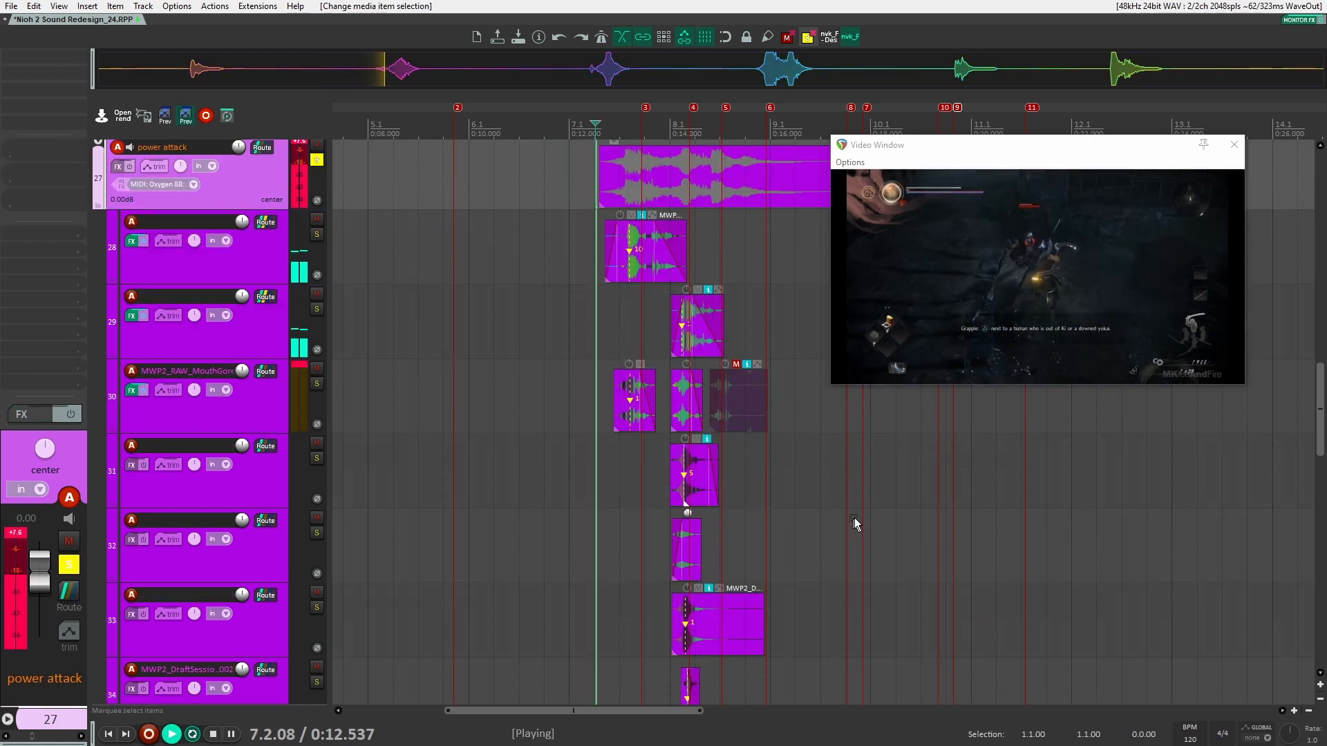
drag(854, 517, 735, 497)
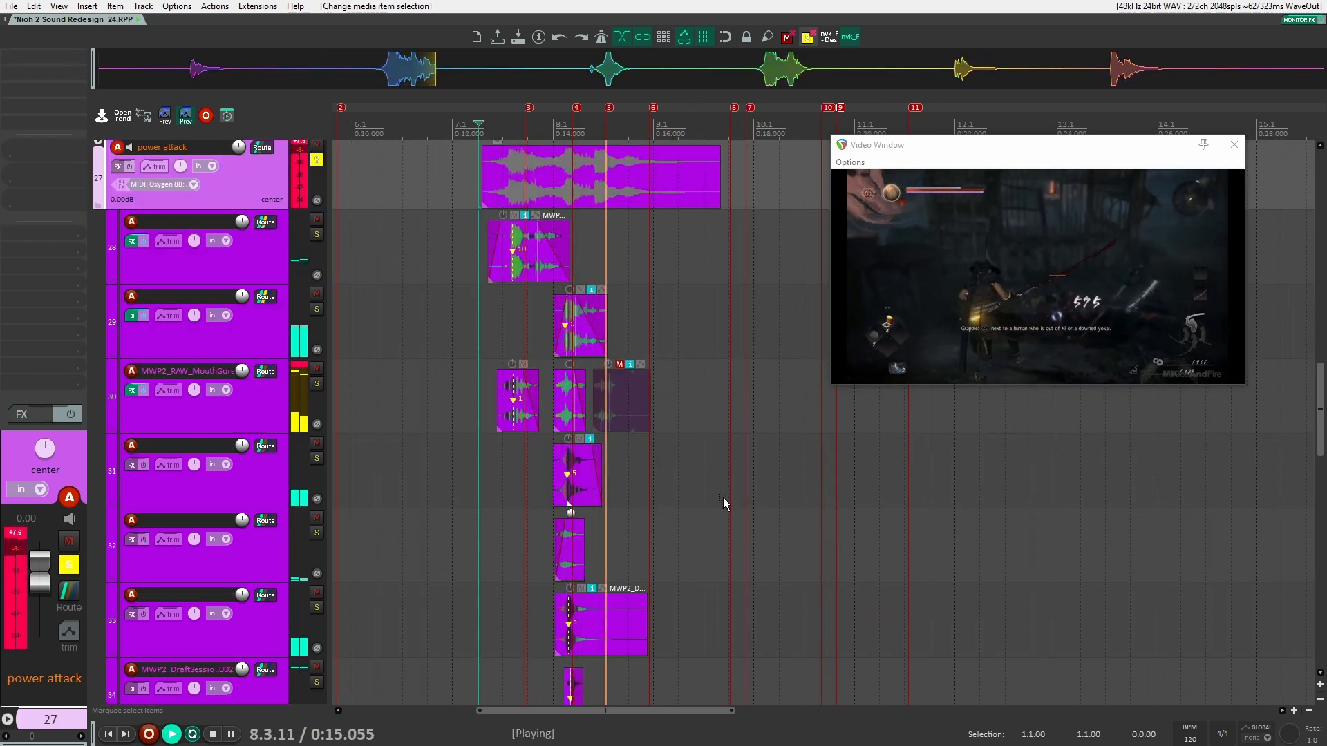
key(space)
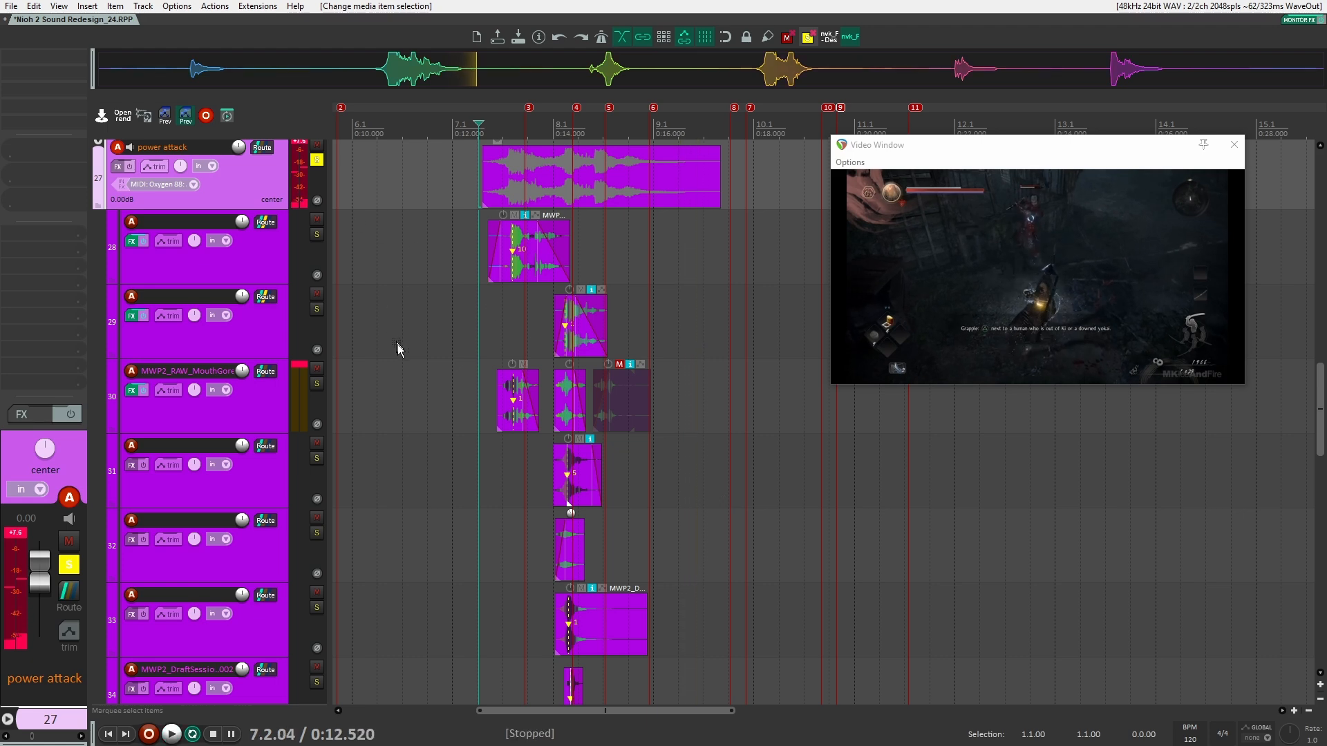
Clear the power attack folder's solo and collapse its child tracks.
scroll(332, 387, up, 3)
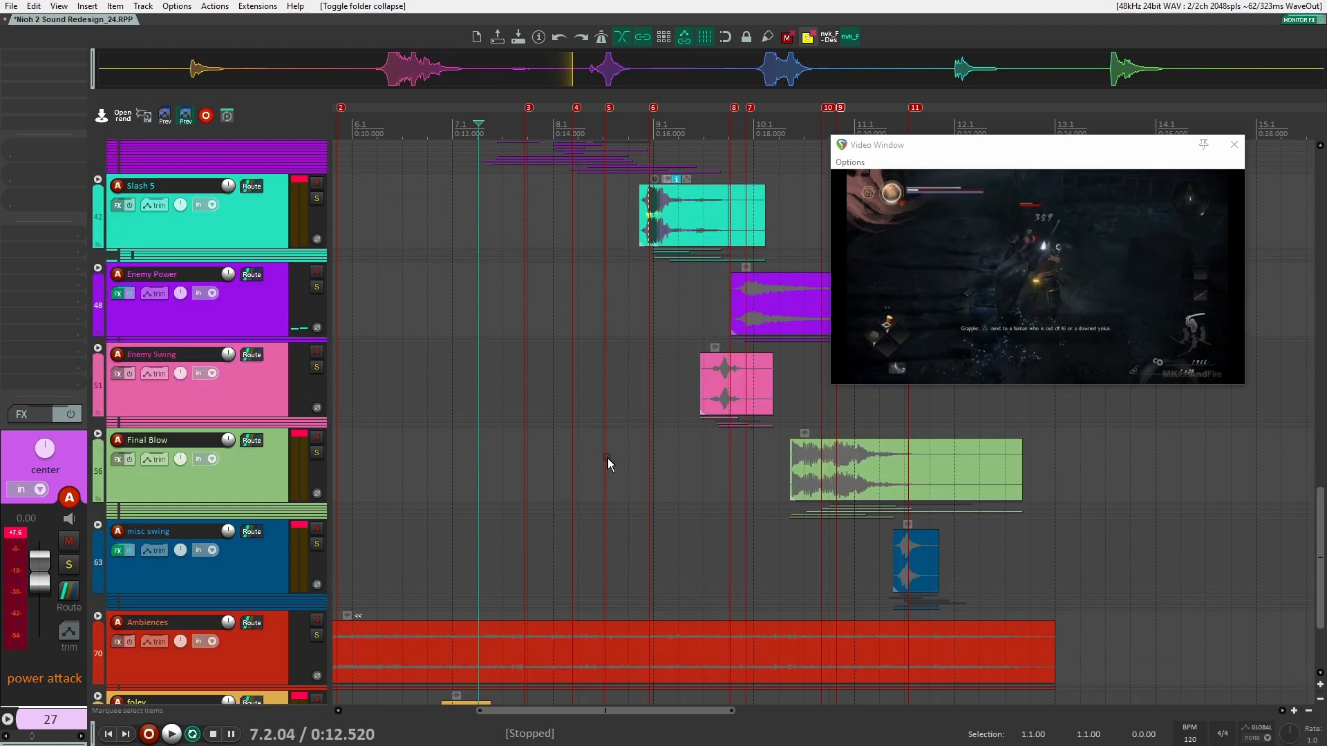
scroll(610, 459, up, 1)
drag(697, 454, 599, 445)
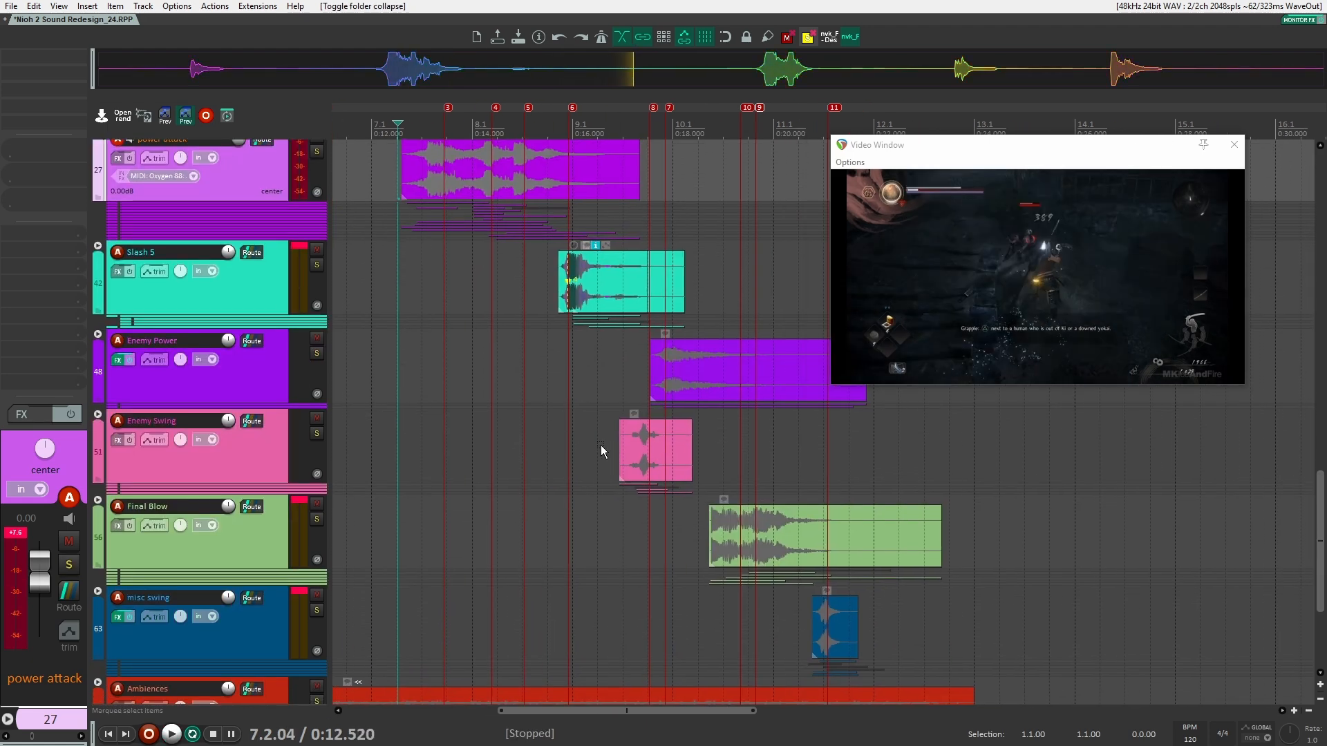
scroll(615, 453, down, 1)
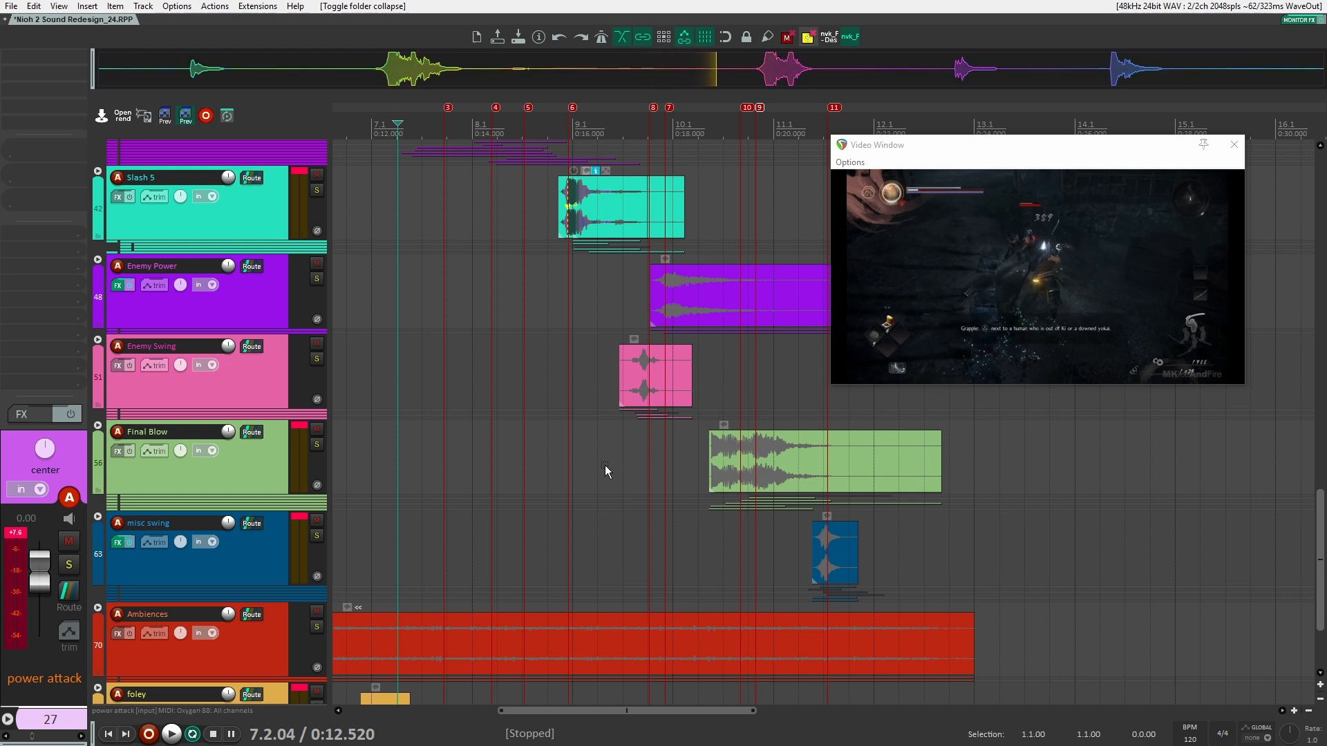
Solo the Final Blow folder track and expand it to show its child tracks 57 to 62.
scroll(715, 405, down, 1)
scroll(705, 394, up, 2)
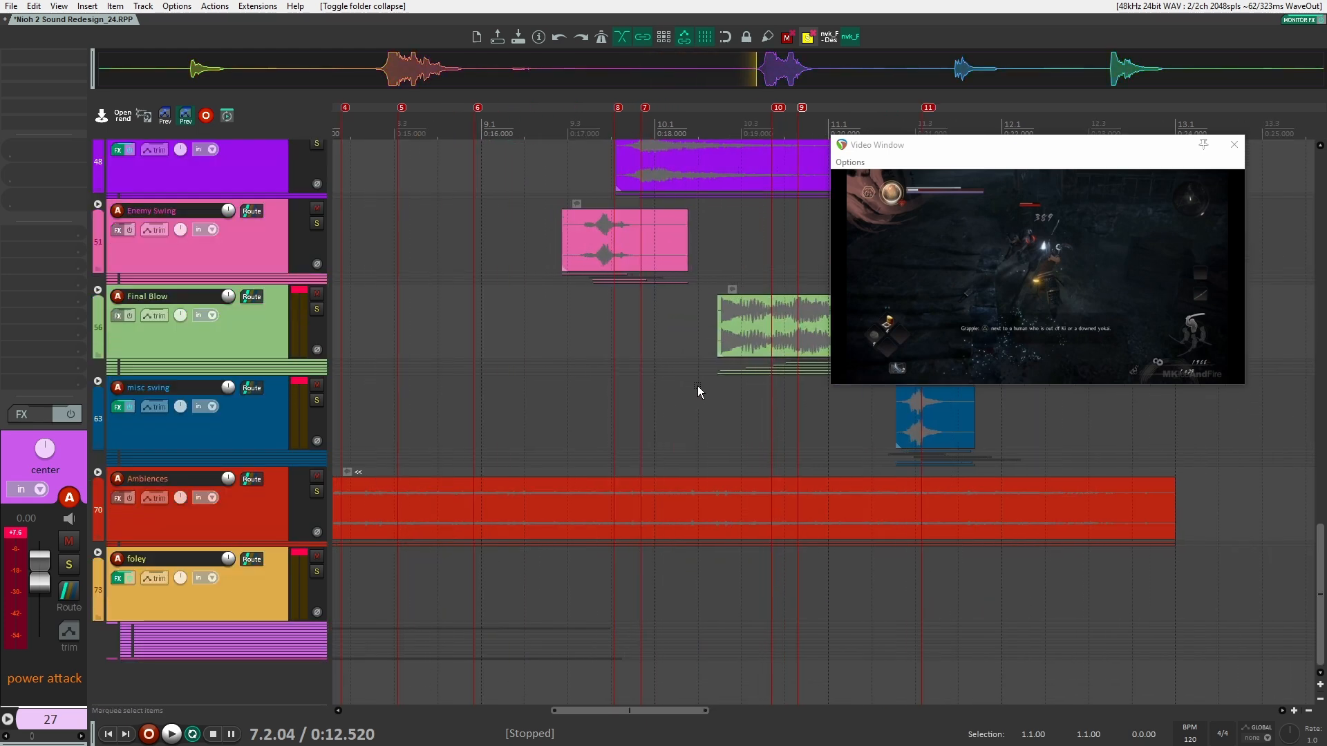
scroll(698, 386, down, 4)
drag(704, 391, 536, 407)
scroll(555, 405, up, 3)
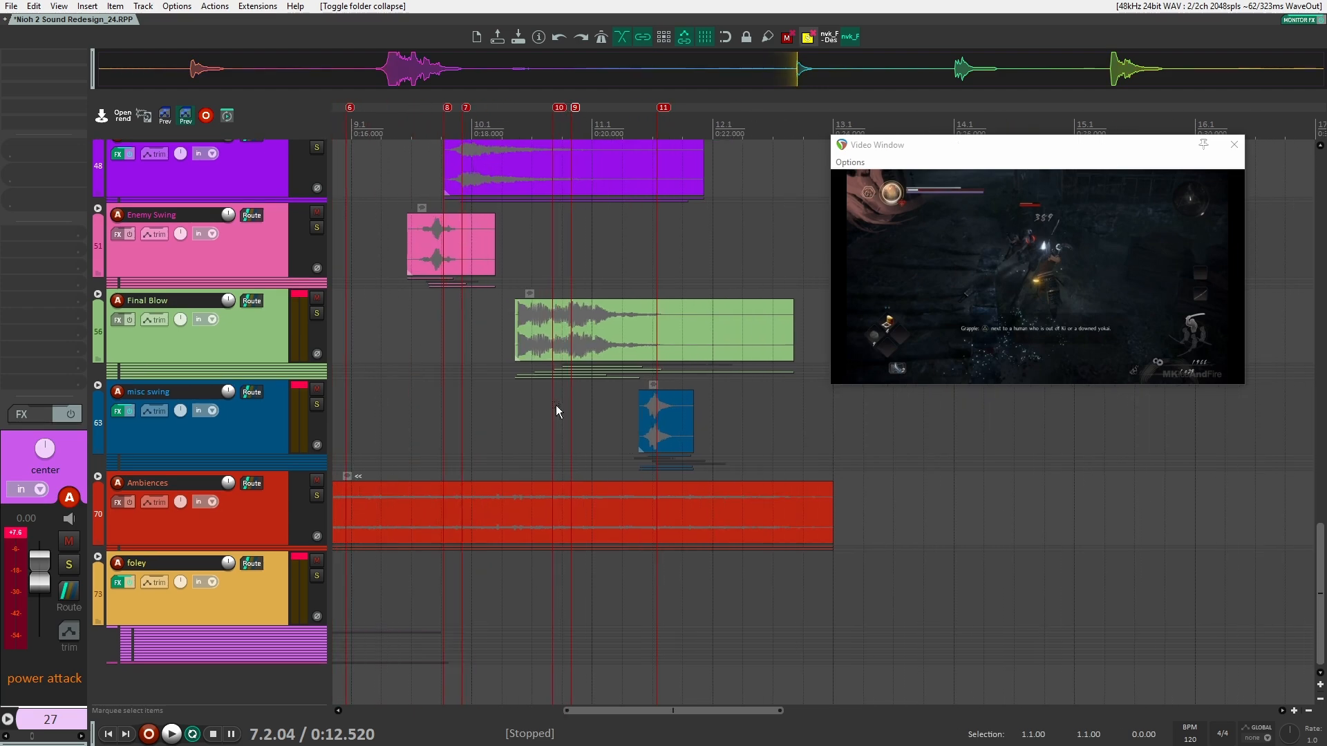
drag(663, 396, 636, 392)
scroll(636, 392, down, 1)
click(317, 309)
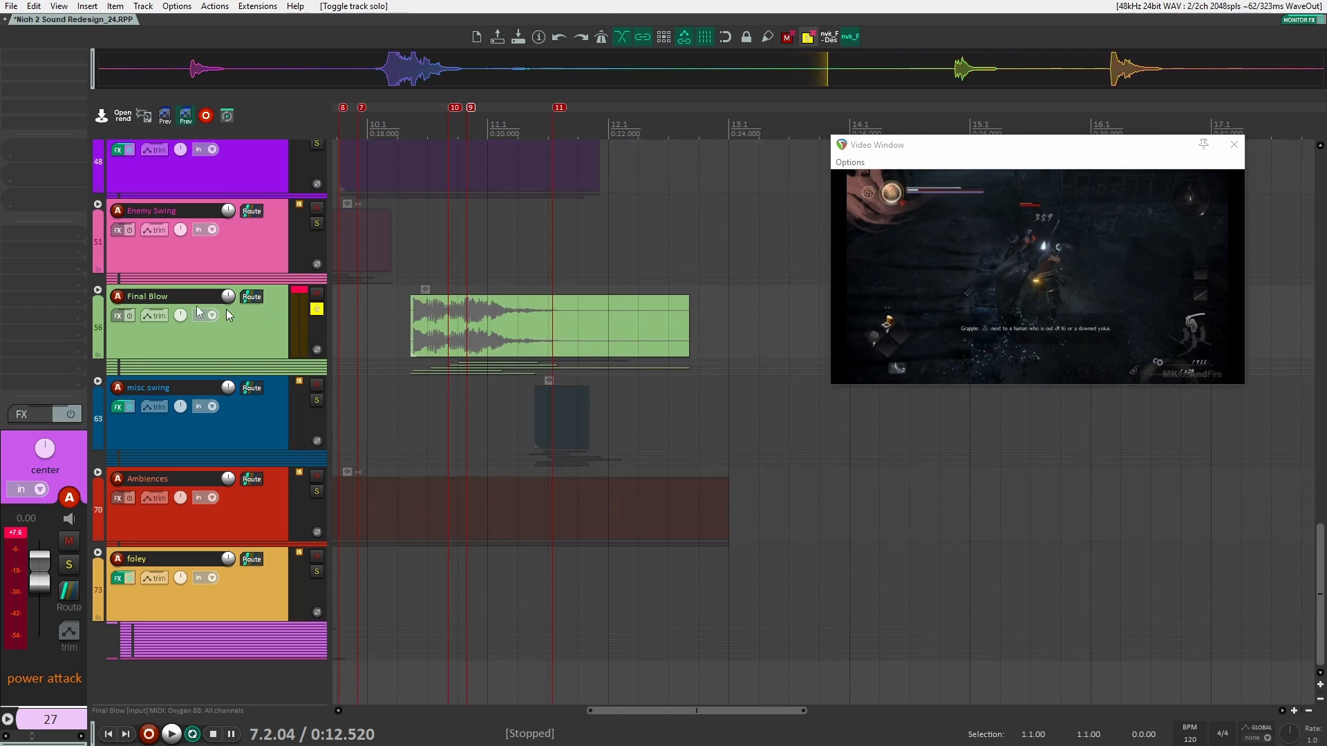
click(94, 288)
scroll(171, 338, down, 5)
Play the soloed Final Blow layers together from 10.1.85, before the first impact items.
click(393, 395)
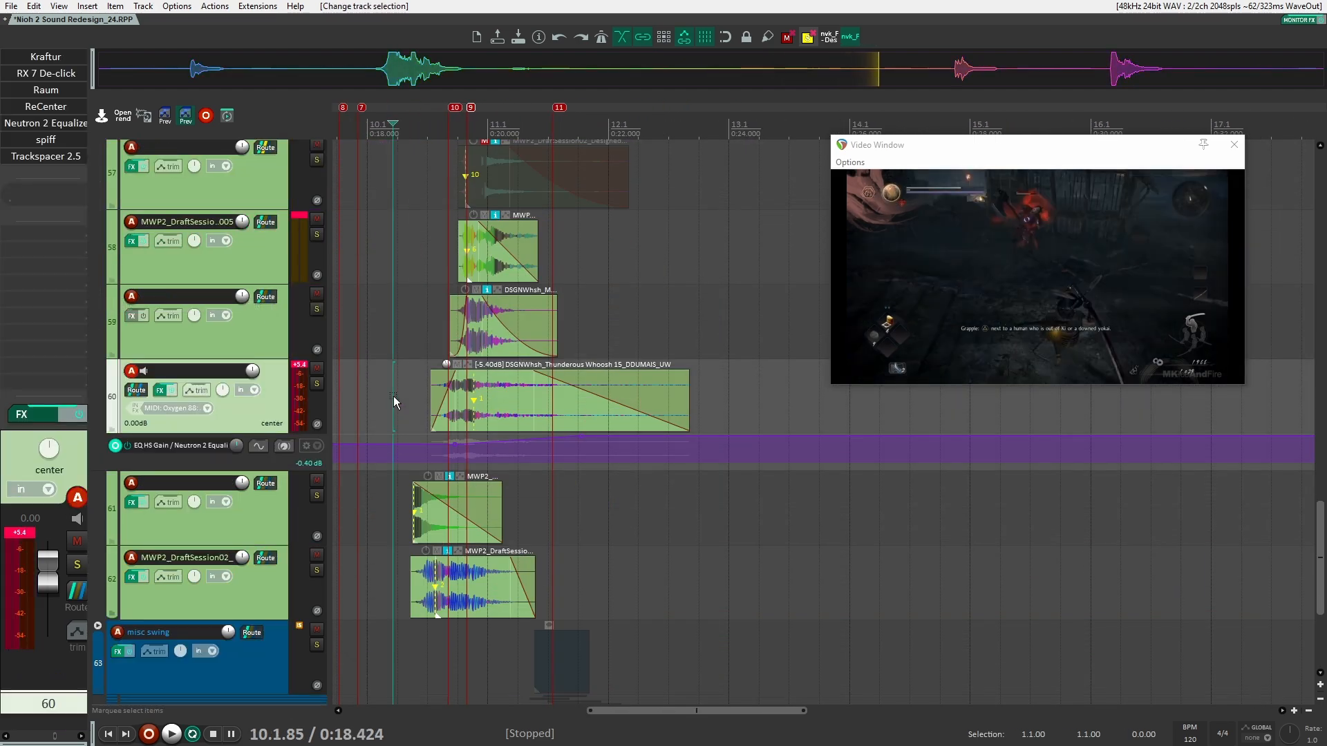
scroll(417, 454, up, 3)
scroll(412, 496, down, 2)
scroll(388, 491, up, 3)
drag(410, 424, 477, 409)
scroll(452, 400, up, 3)
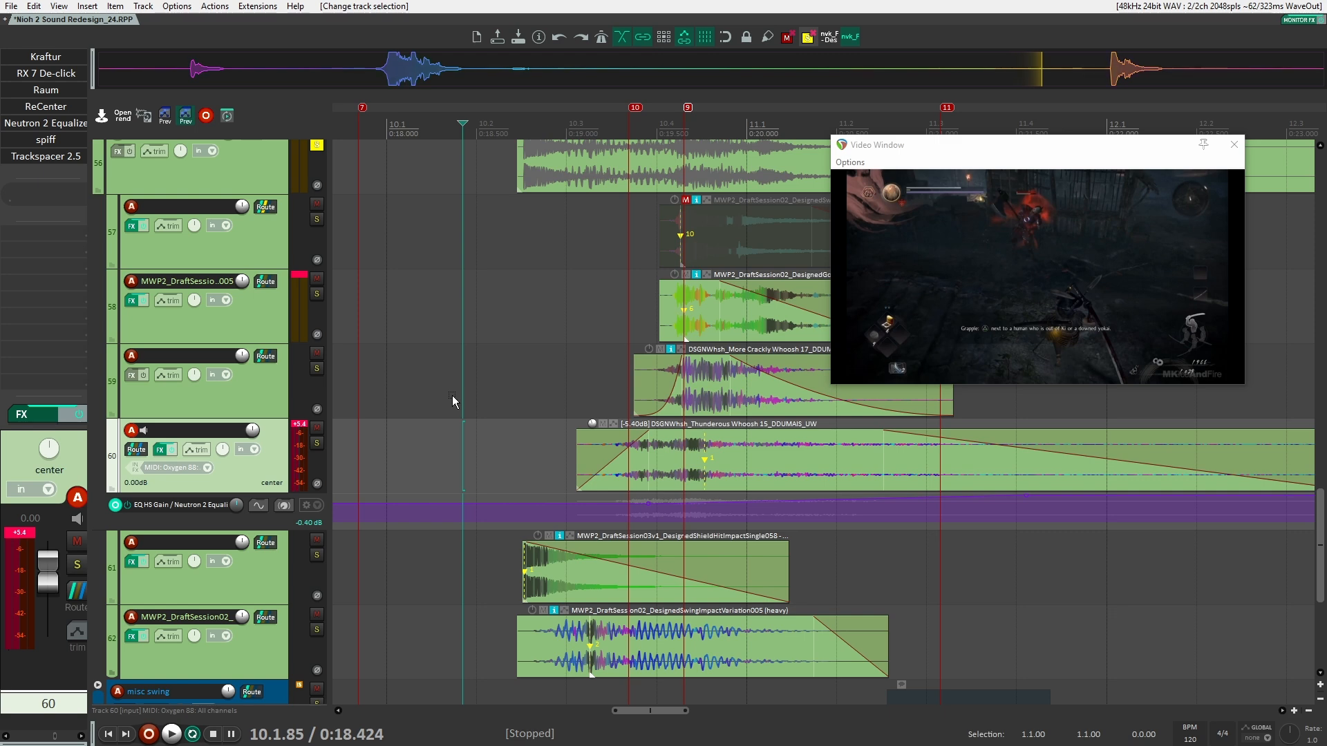
key(space)
scroll(456, 396, up, 2)
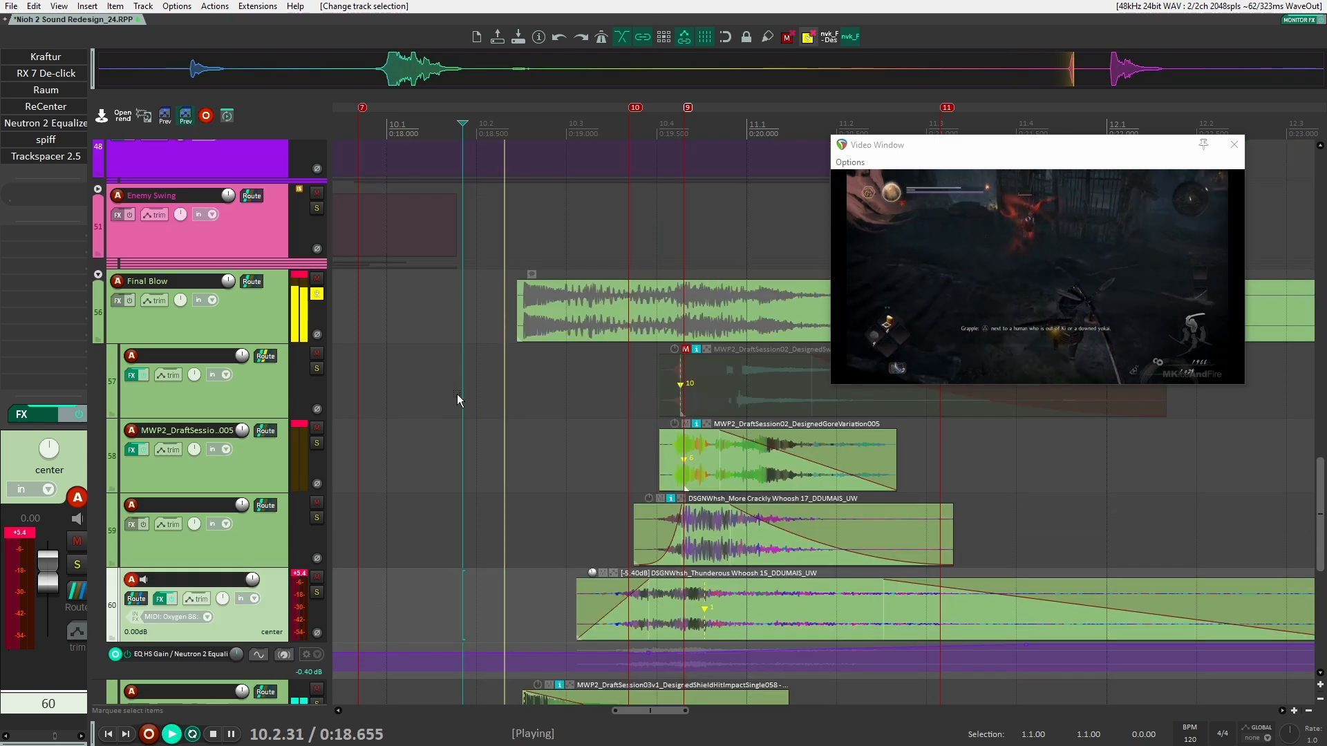
scroll(454, 396, down, 2)
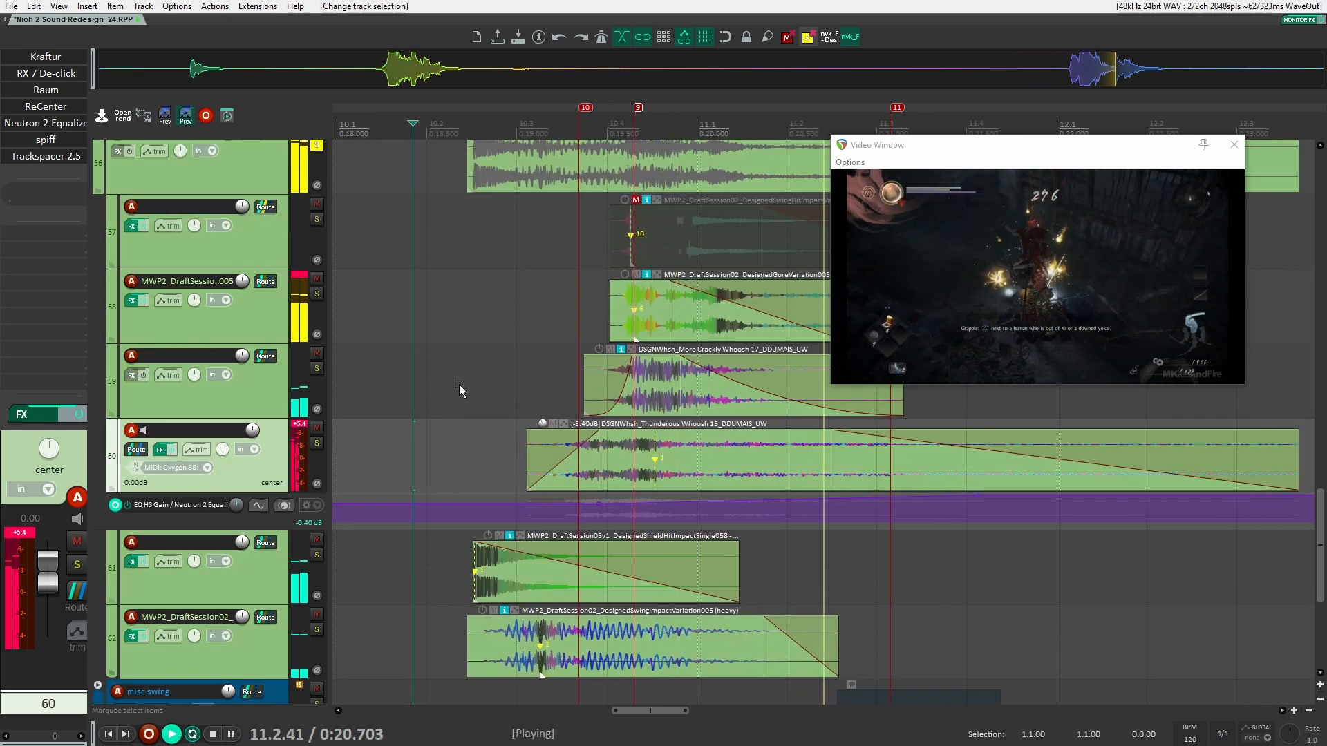
key(space)
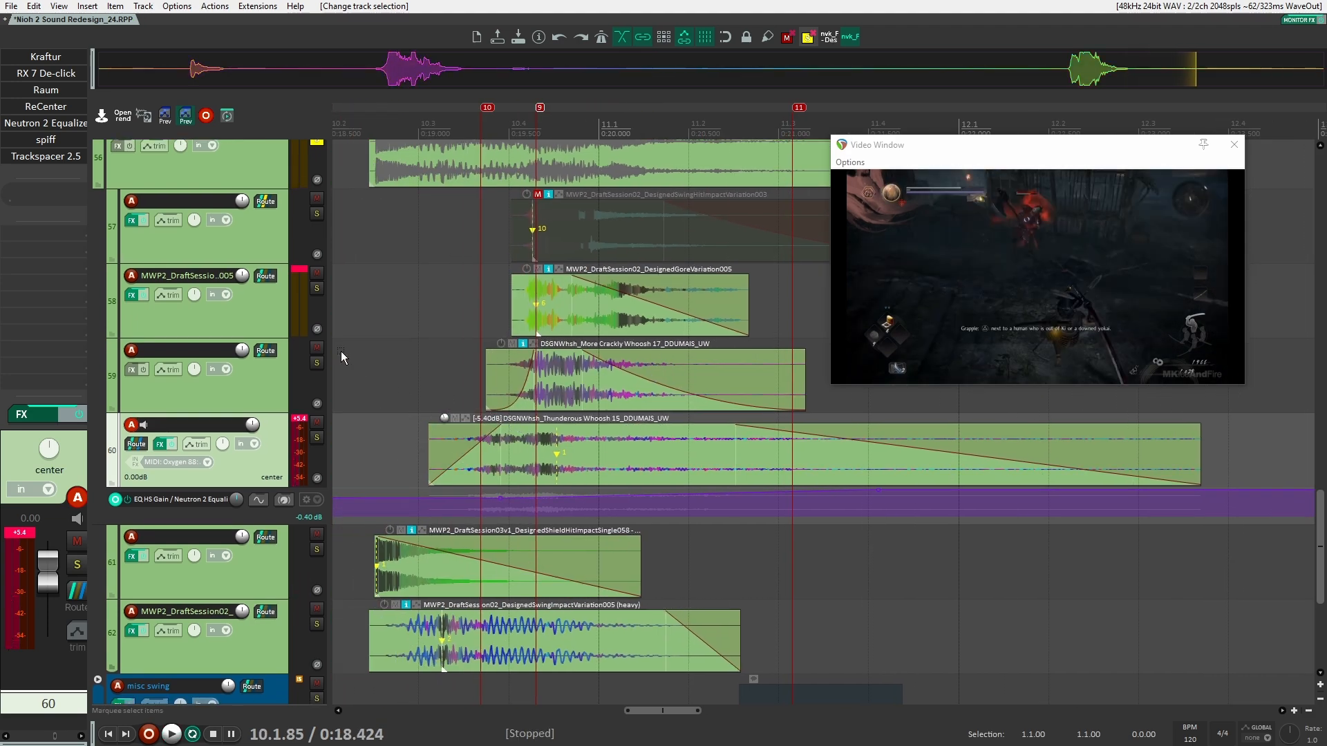
Clear the Final Blow folder's solo, solo only track 61, and play its DesignedShieldHitImpactSingle058 item from 10.2.35.
scroll(363, 410, down, 1)
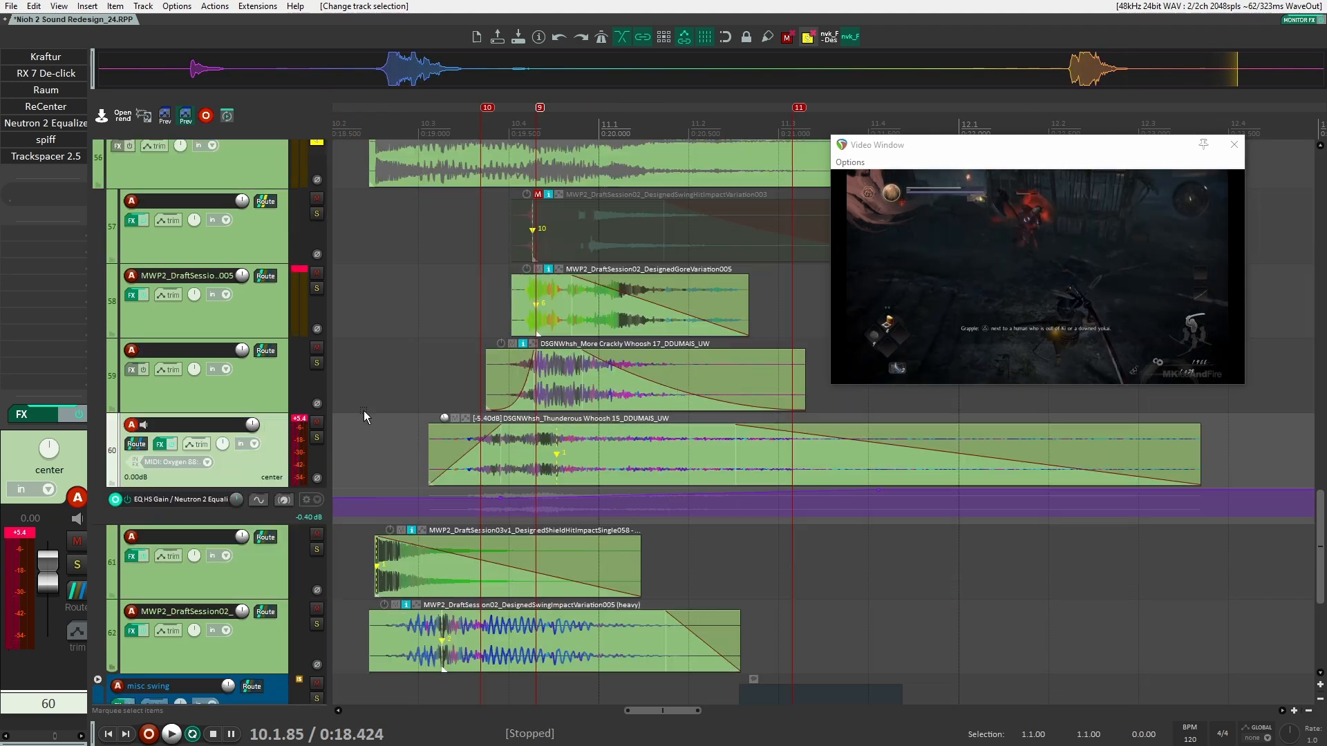
scroll(368, 423, up, 3)
click(317, 288)
scroll(325, 318, down, 3)
click(317, 475)
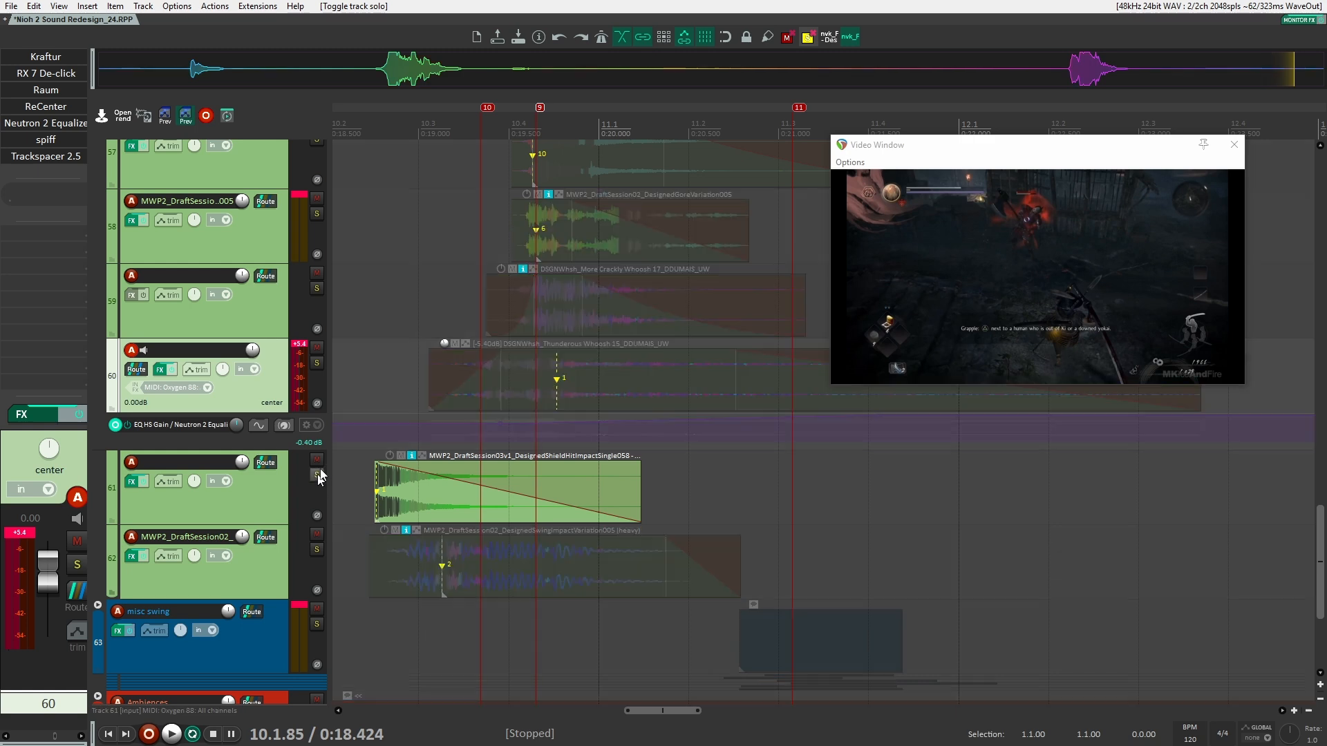
scroll(345, 449, down, 1)
click(360, 384)
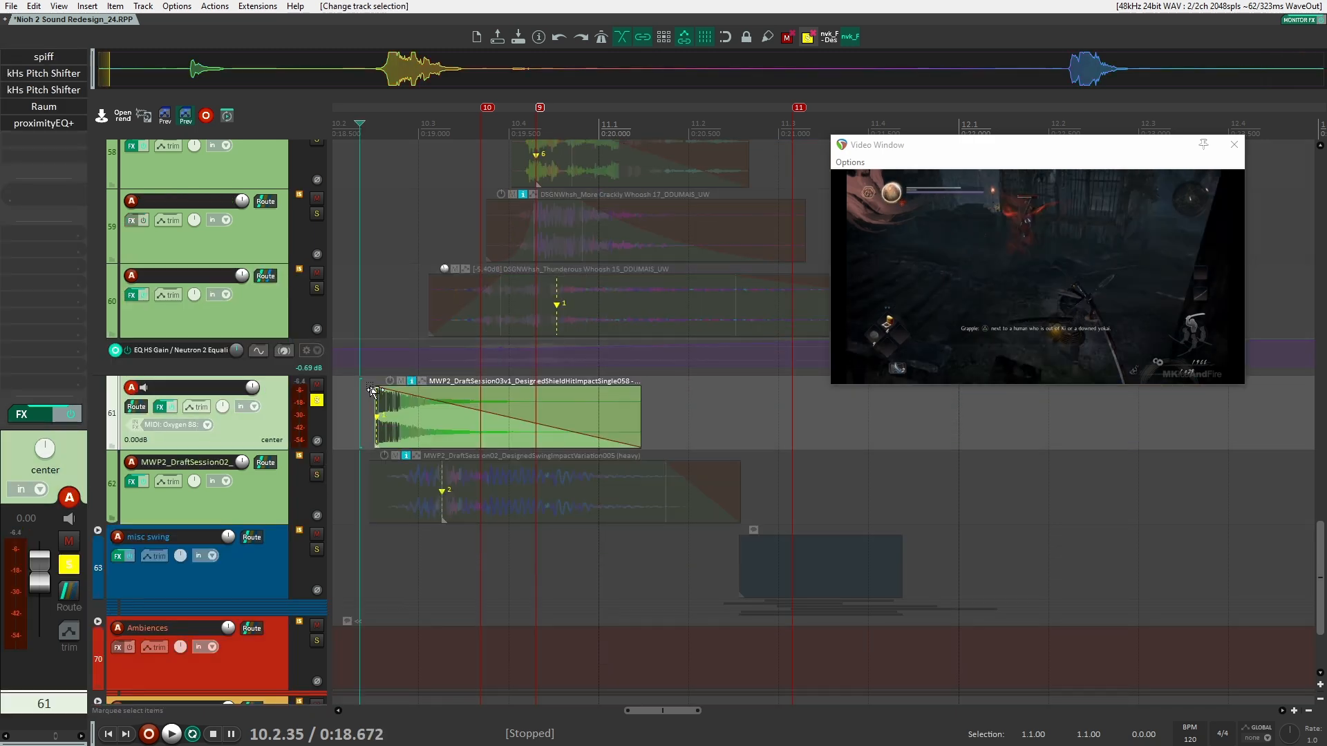
key(space)
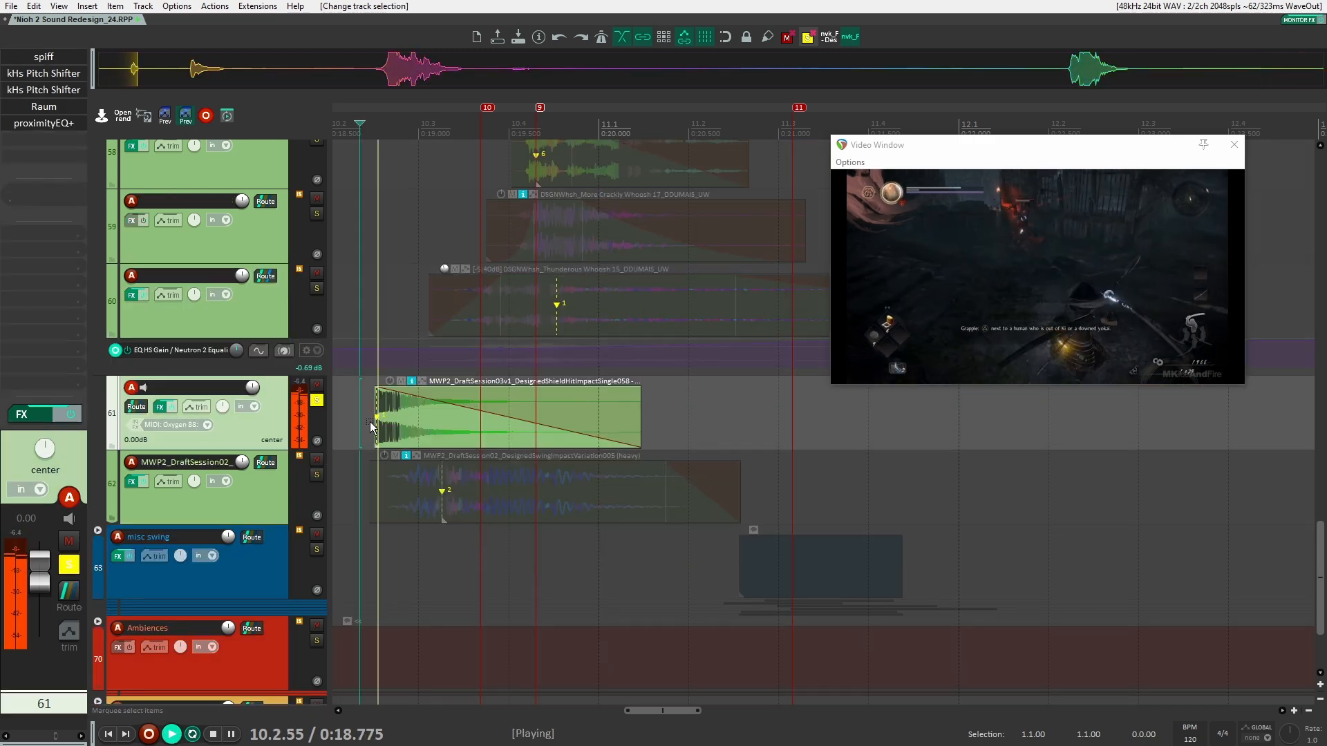
key(space)
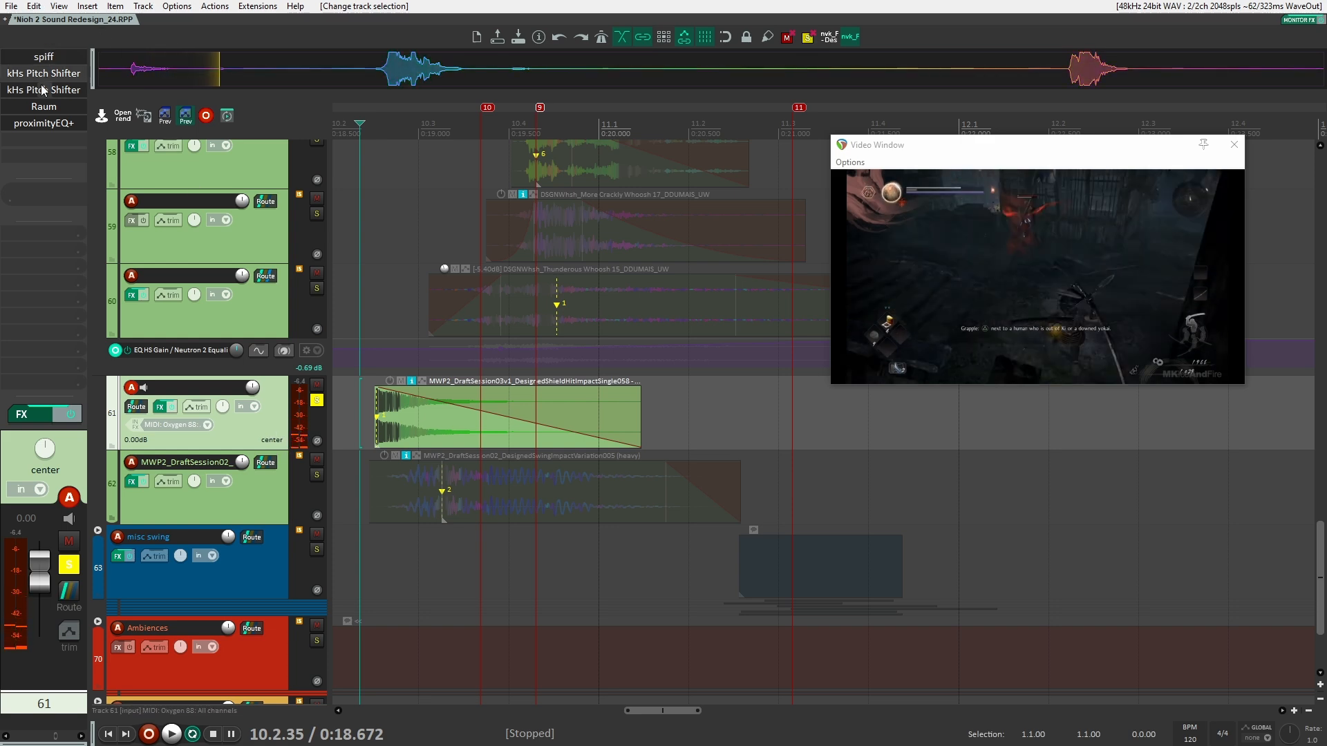
Bypass the whole FX chain on track 61 and play the unprocessed shield impact from 10.2.35.
click(74, 423)
key(space)
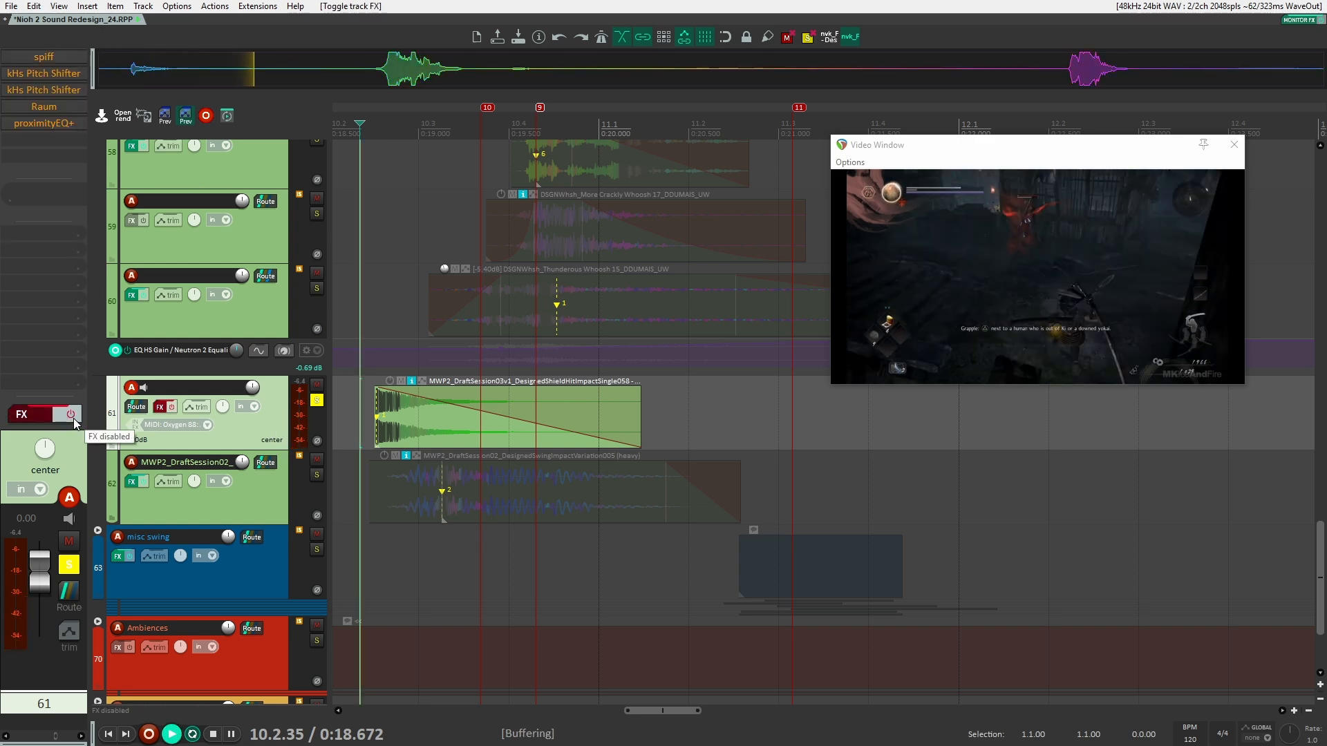
key(space)
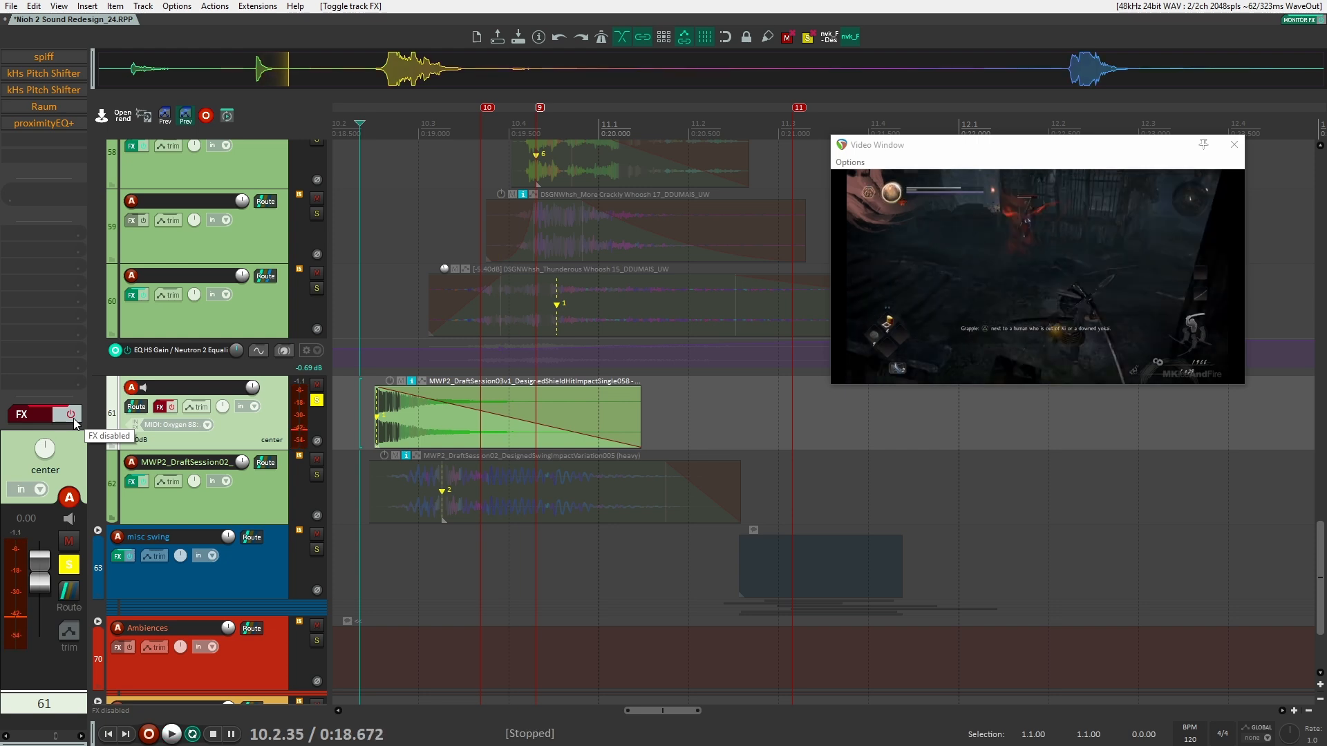
Re-enable the FX chain on track 61 and replay the processed shield impact from 10.2.35.
click(73, 417)
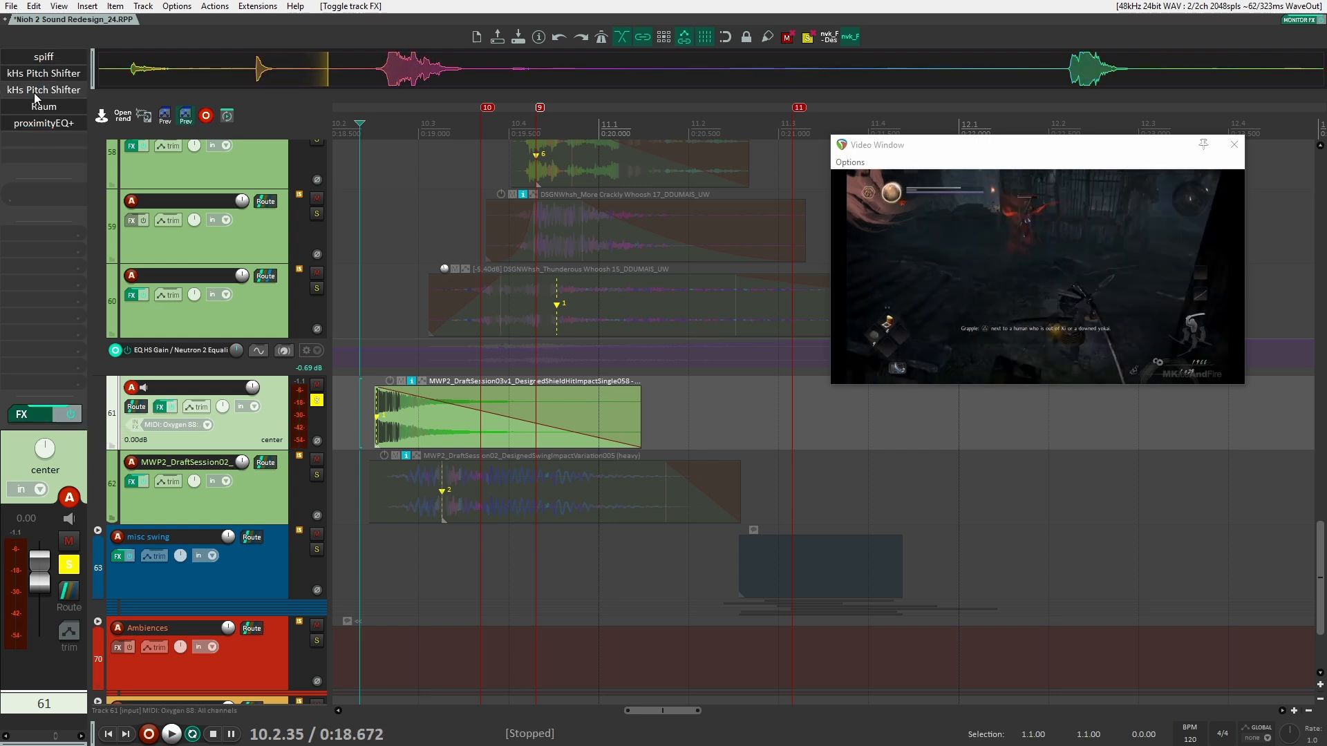
key(space)
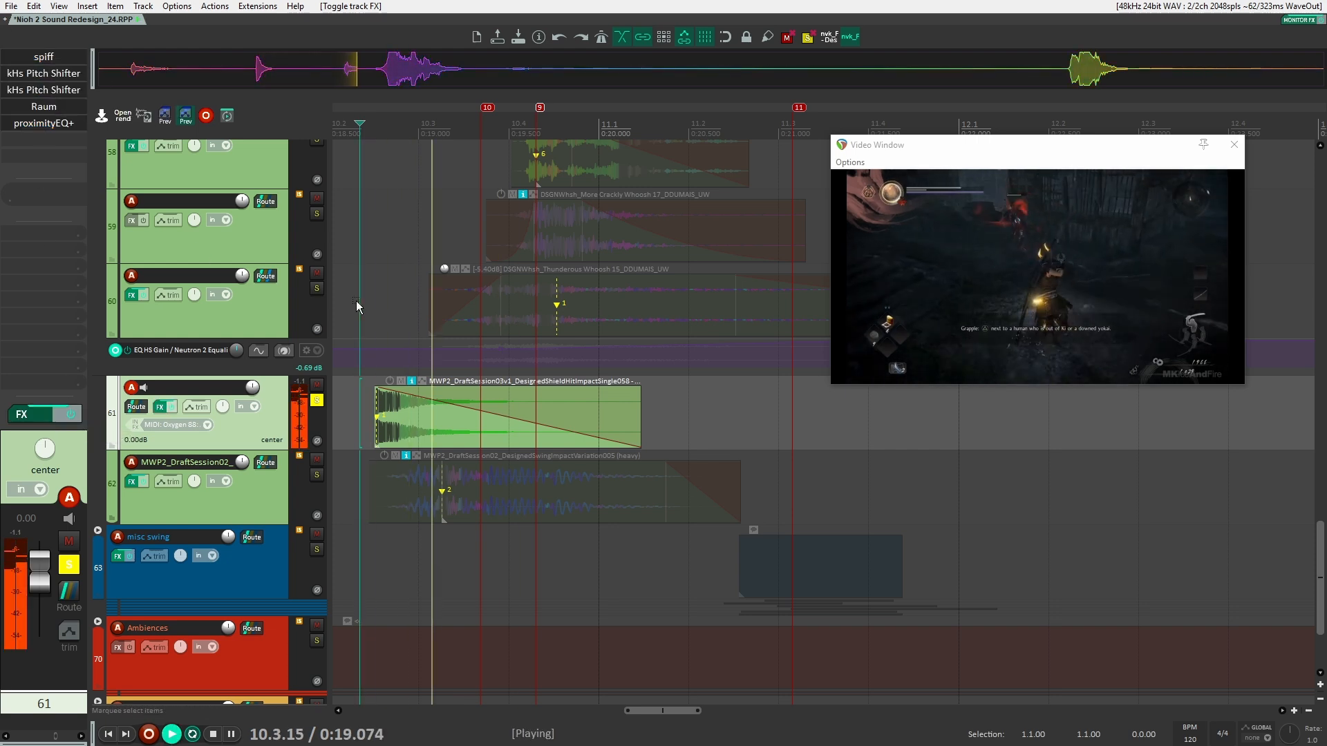
key(space)
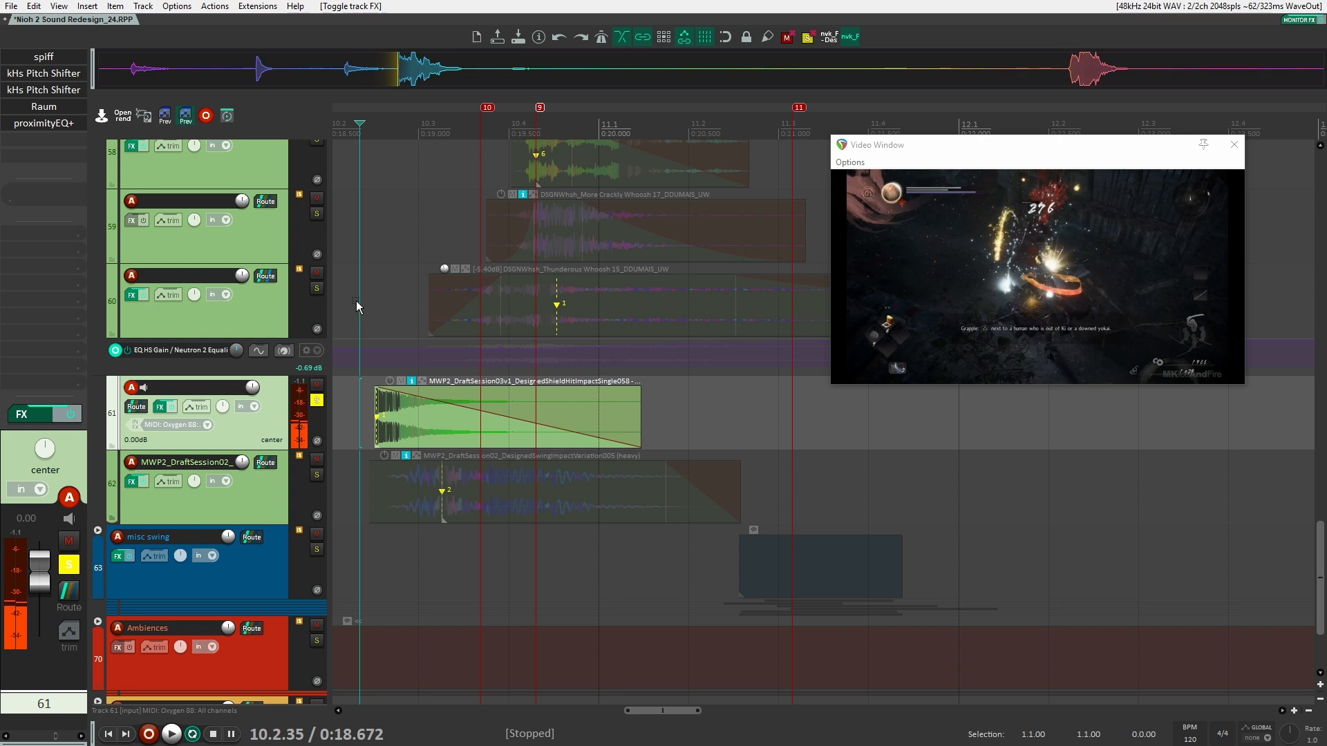
Solo track 62 alongside track 61, play both impact layers together from 10.2.35, and clear both solos.
click(316, 475)
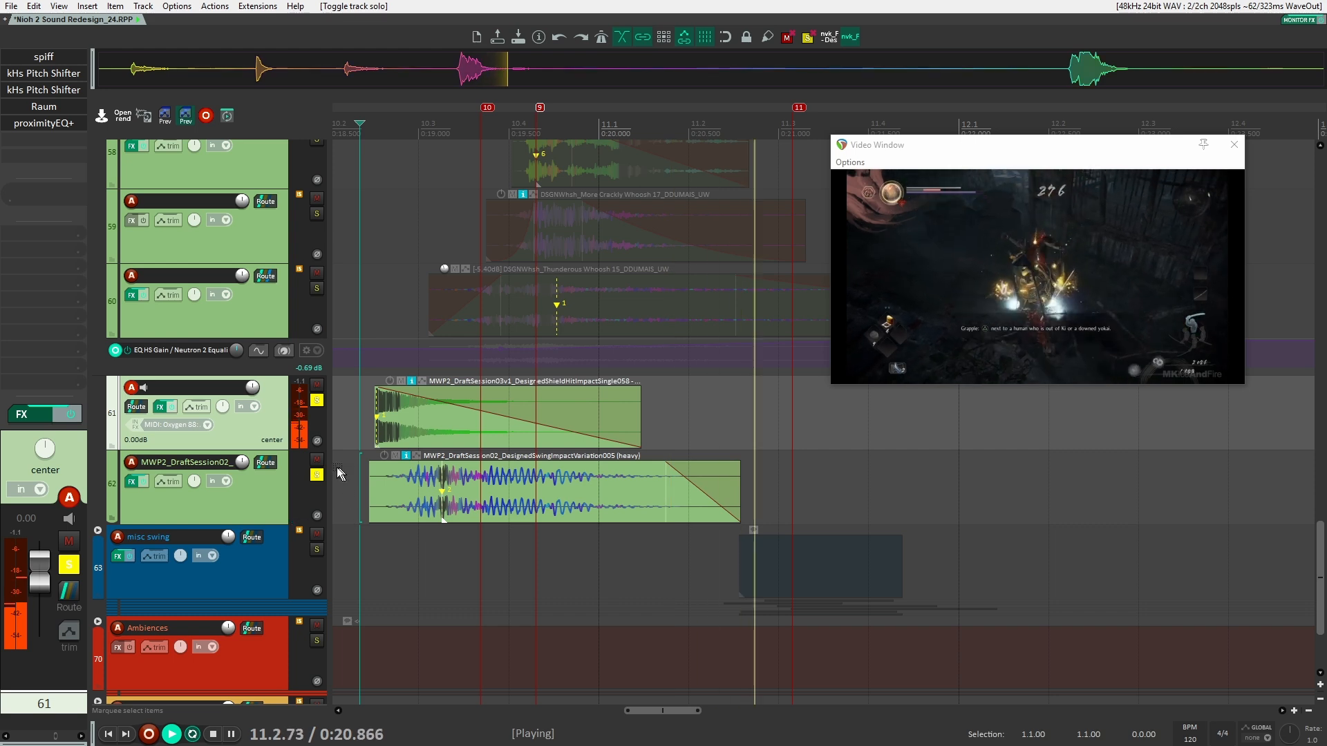
key(space)
click(317, 475)
click(317, 400)
Solo track 58 and play its DesignedGoreVariation005 item from 10.4.04.
scroll(365, 423, up, 3)
click(454, 391)
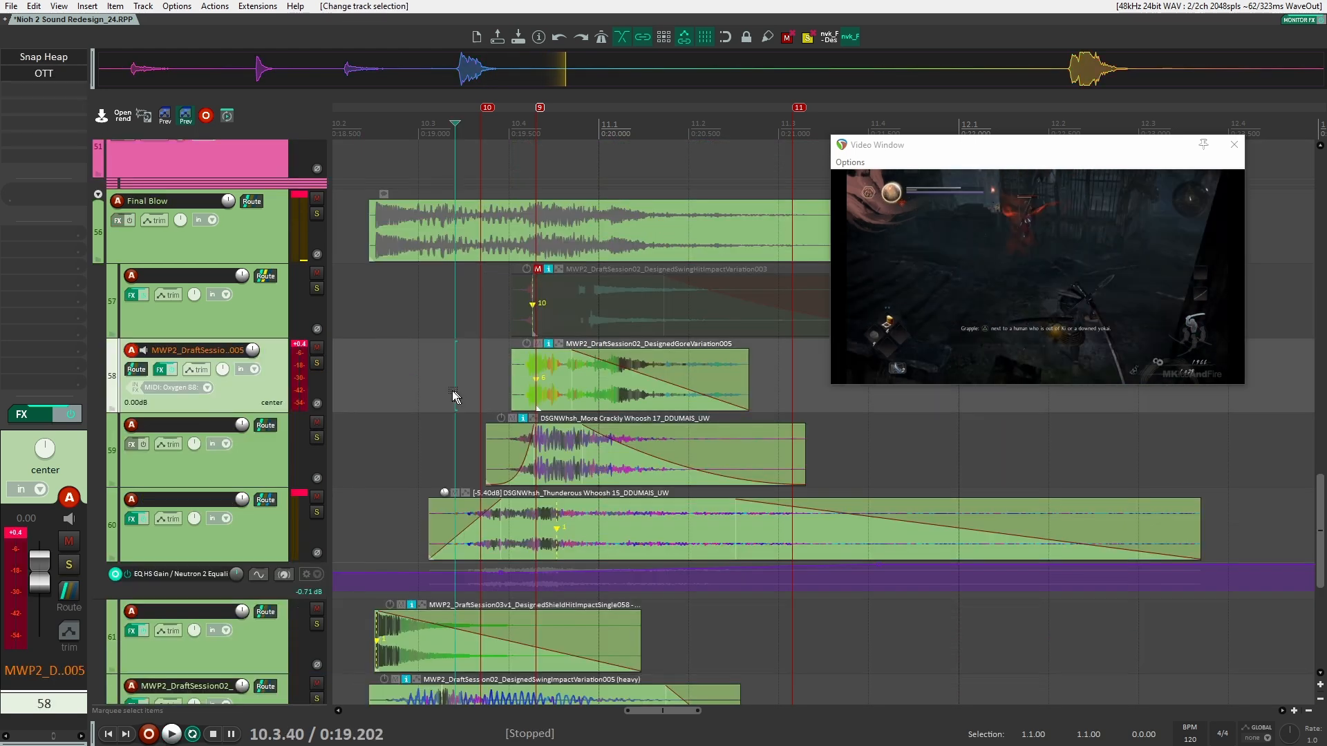
click(317, 362)
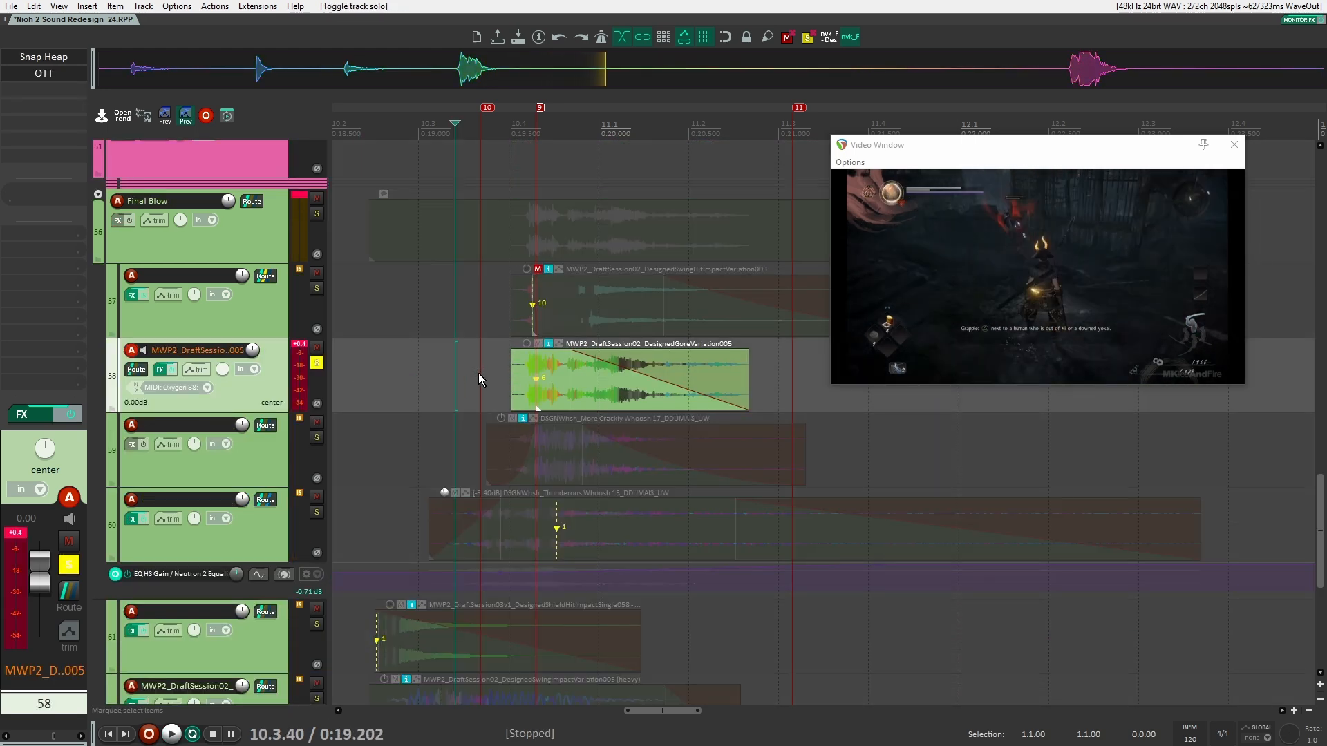
click(512, 382)
key(space)
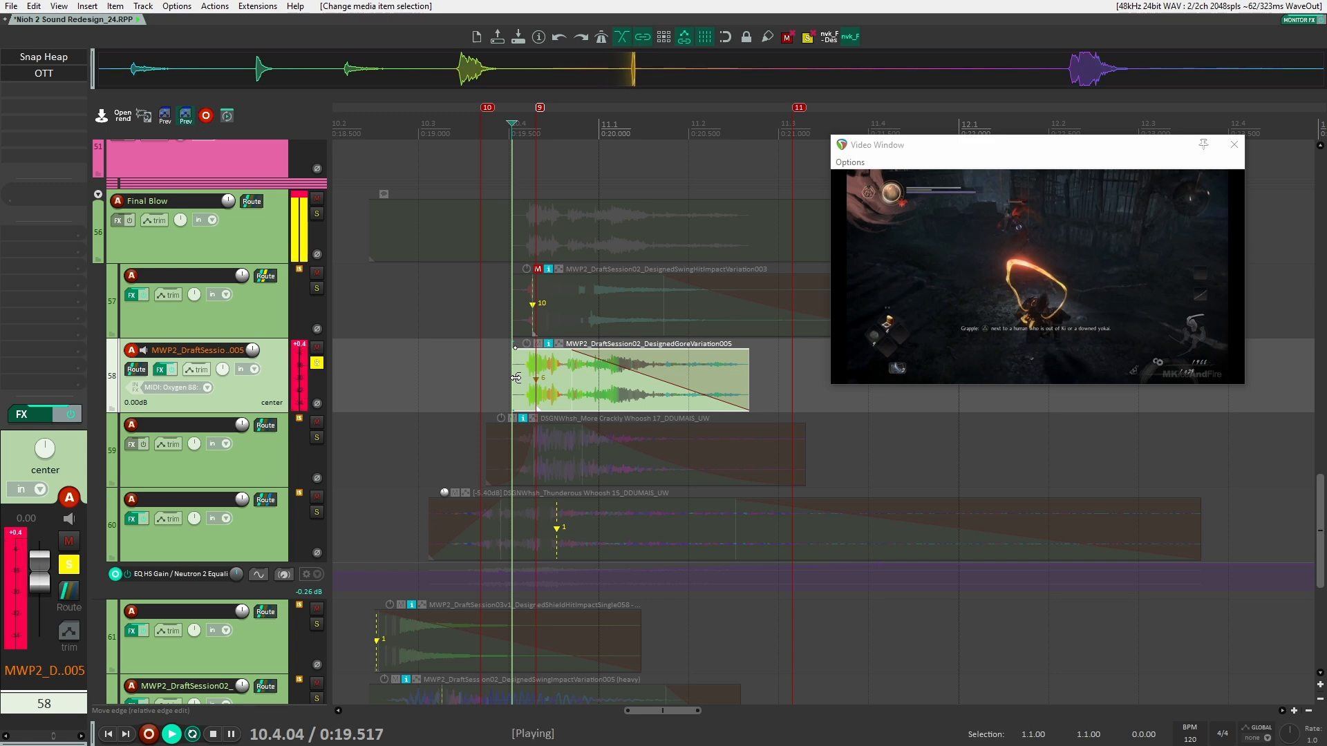
scroll(373, 363, right, 1)
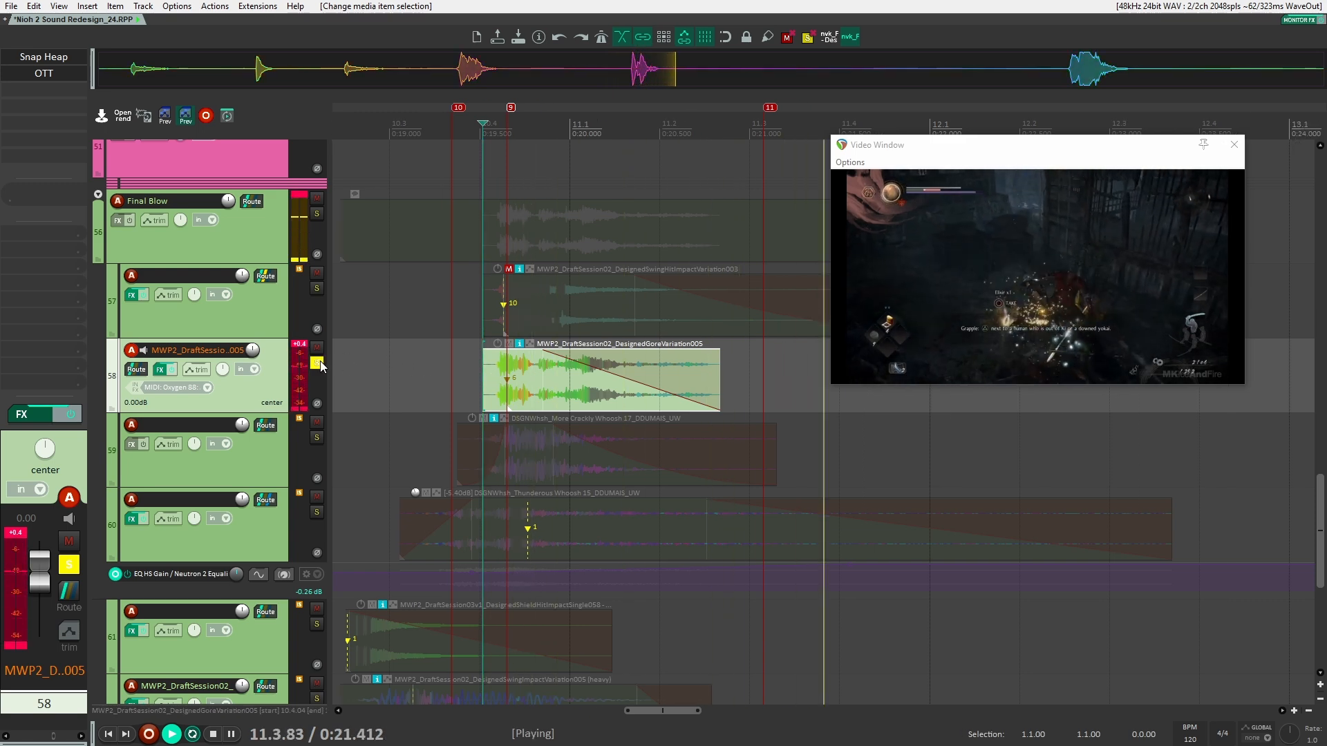
key(space)
Switch the solo from track 58 to track 59 and play its More Crackly Whoosh 17 item from 10.3.49.
click(316, 362)
click(316, 438)
click(425, 446)
key(space)
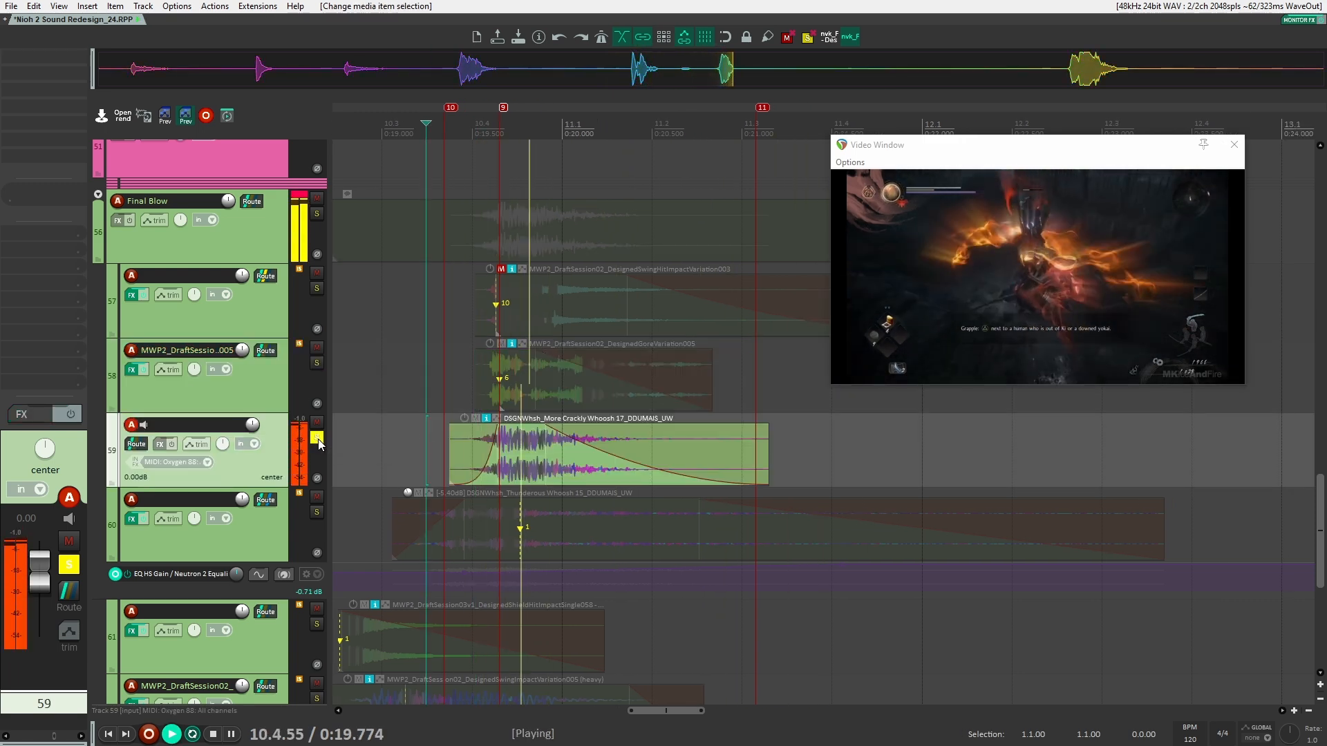
key(space)
Switch the solo from track 59 to track 60 and play its Thunderous Whoosh 15 item from 10.3.49.
click(317, 438)
click(316, 512)
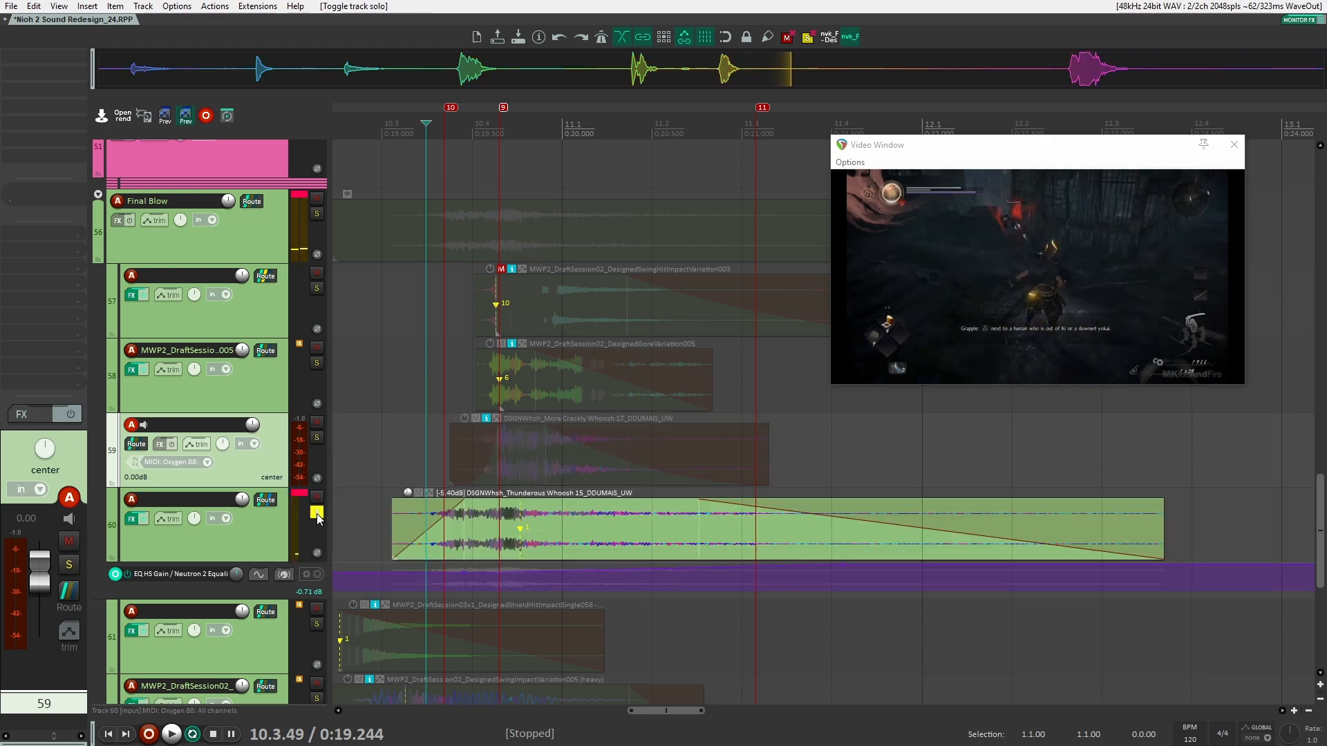
key(space)
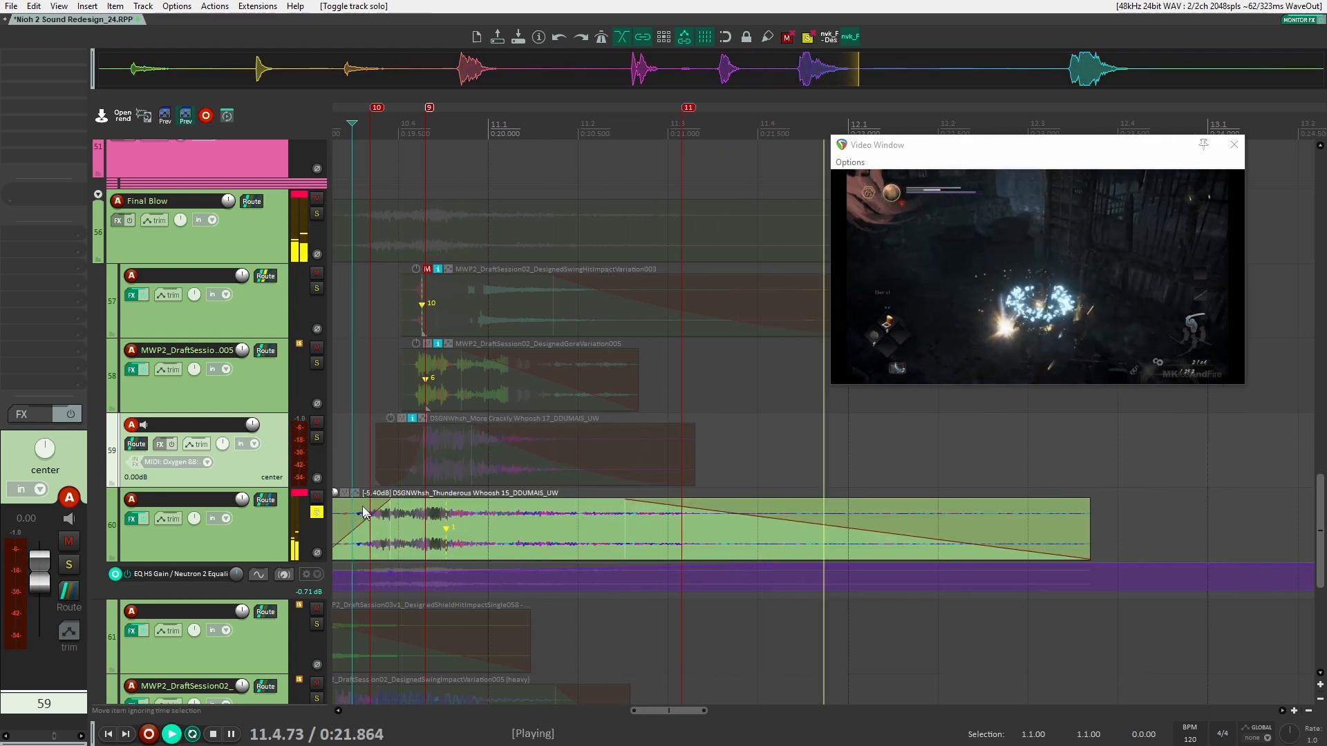
key(space)
Solo the Final Blow folder in place of track 60, play all its layers together from 10.2.40, and clear the solo.
click(316, 512)
click(316, 213)
click(460, 427)
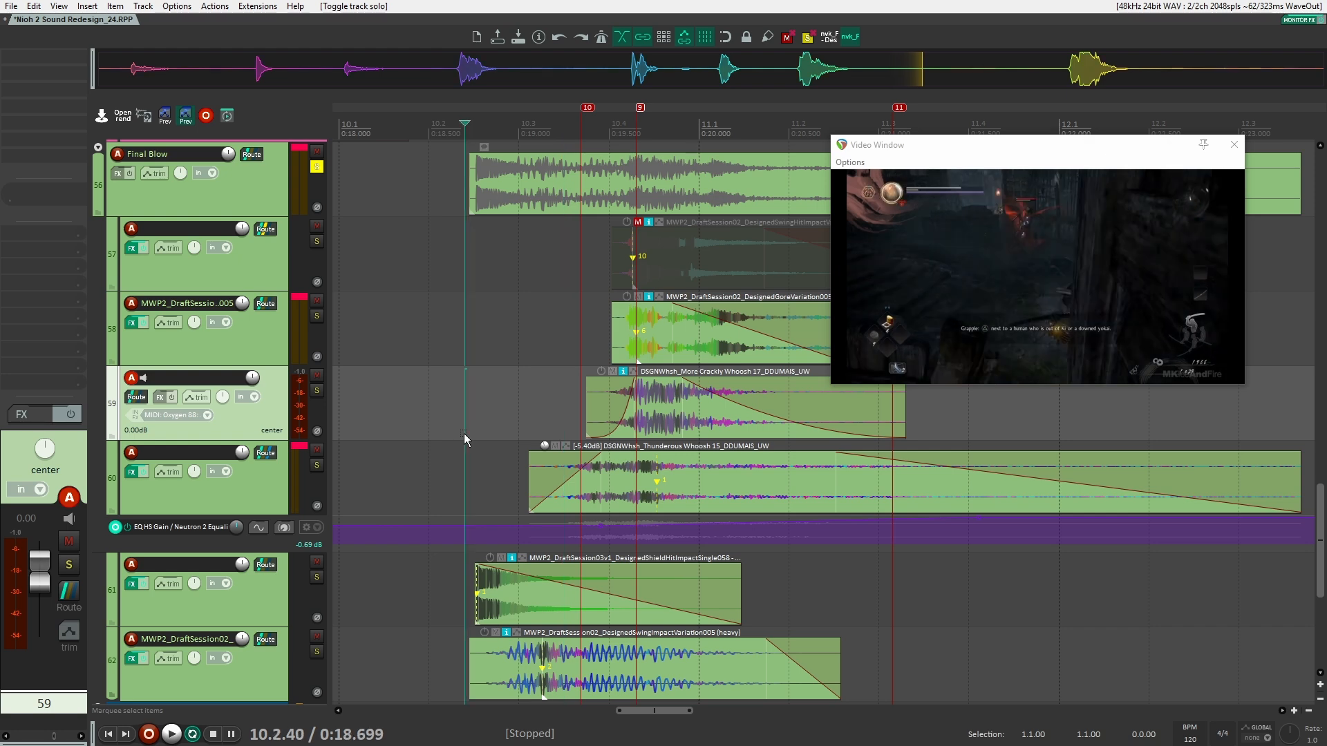
key(space)
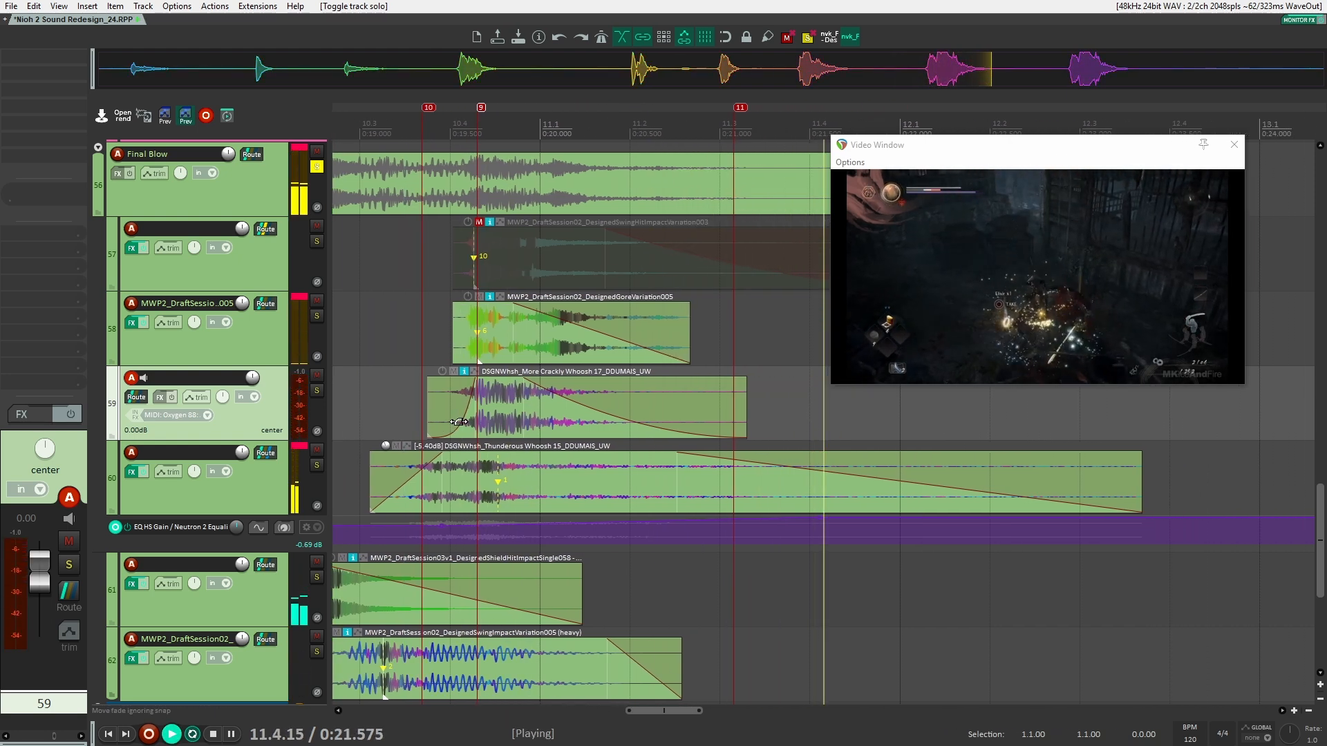
key(space)
Collapse the Final Blow folder and expand the misc swing folder to show its tracks 64 to 69.
scroll(436, 402, up, 1)
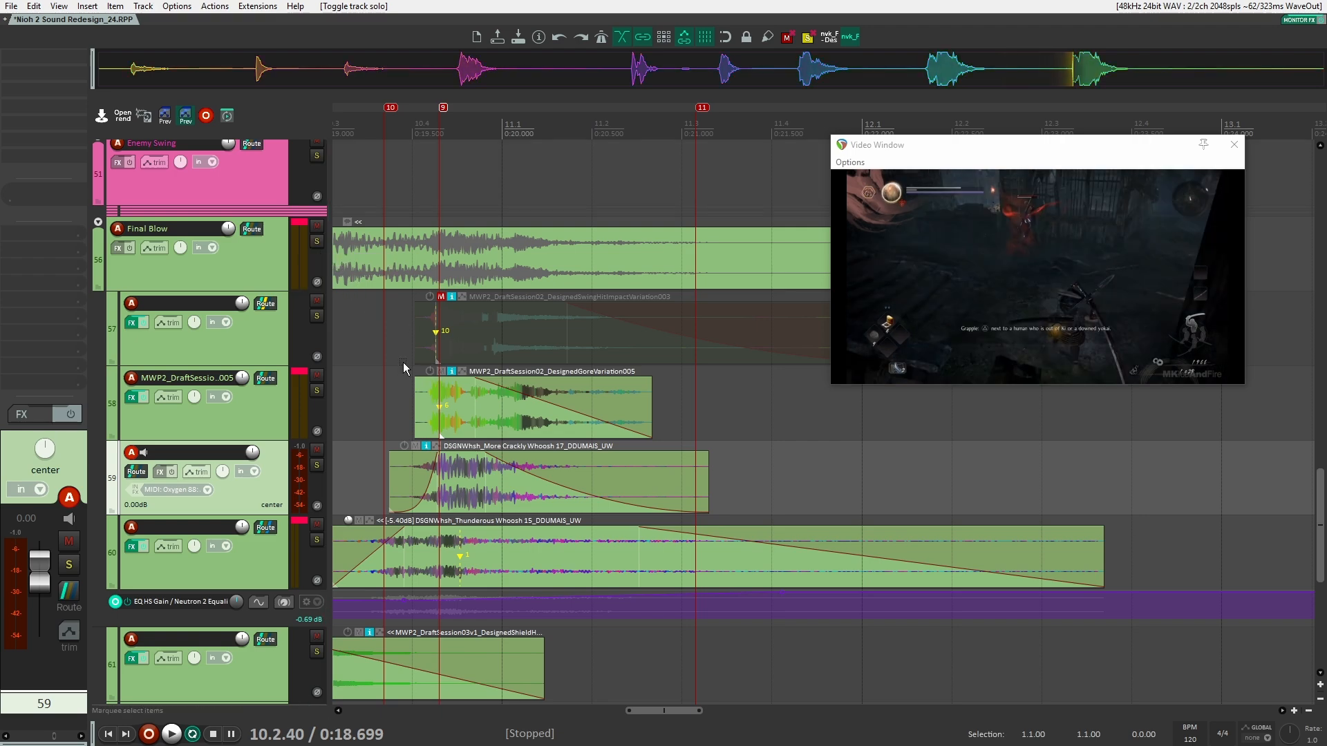
scroll(403, 362, left, 3)
scroll(495, 352, down, 3)
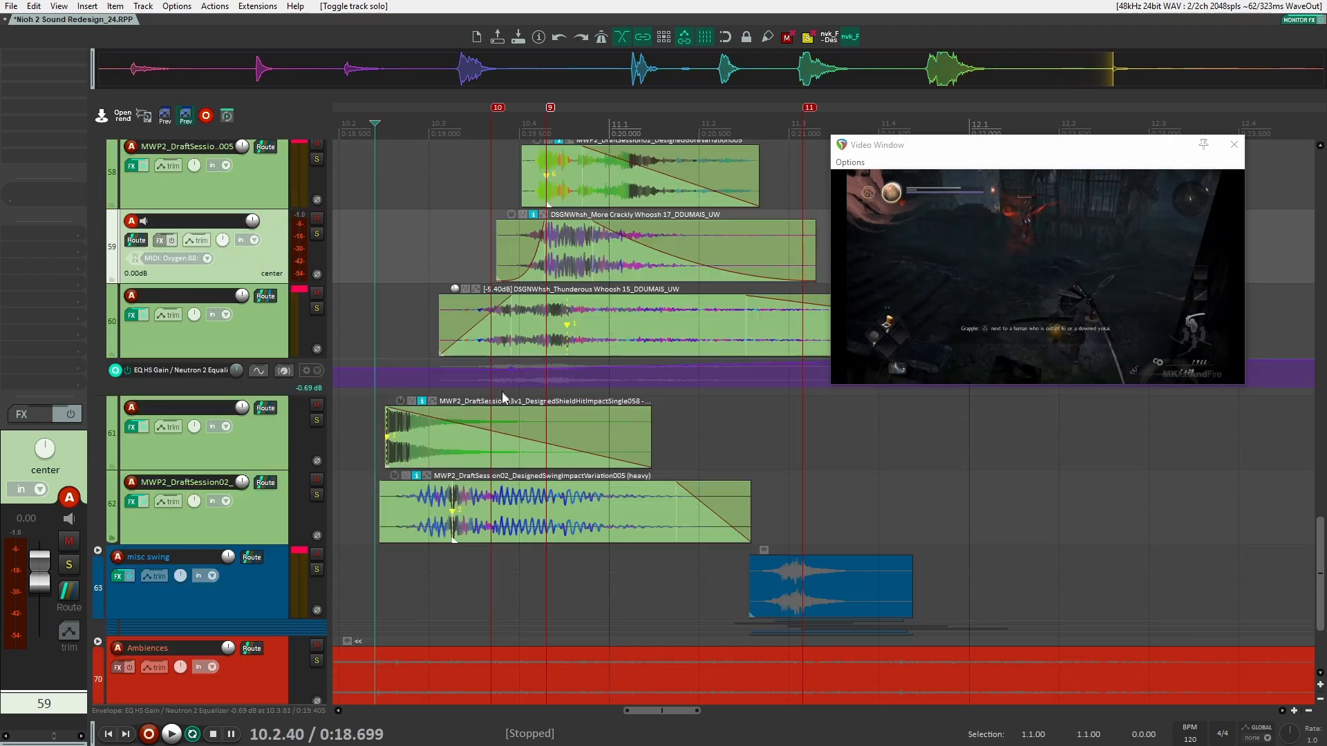
scroll(519, 408, up, 2)
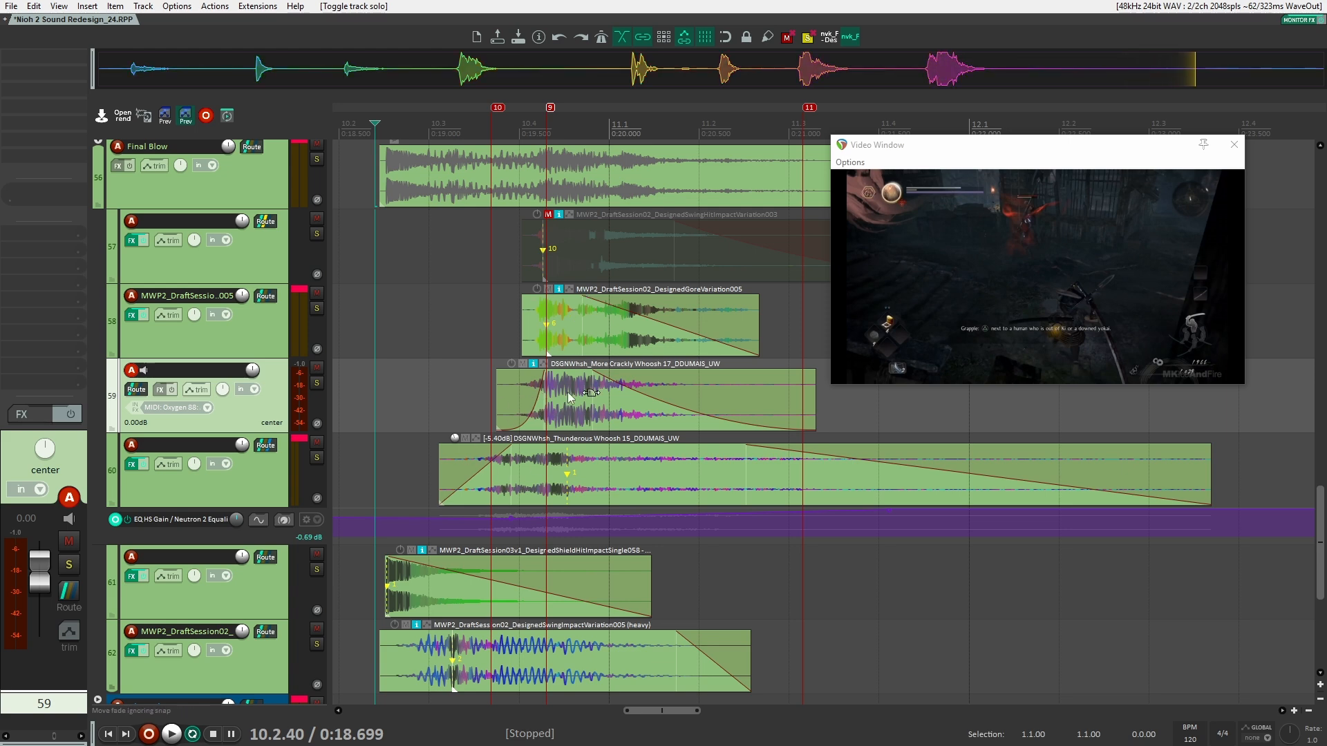
scroll(343, 413, up, 1)
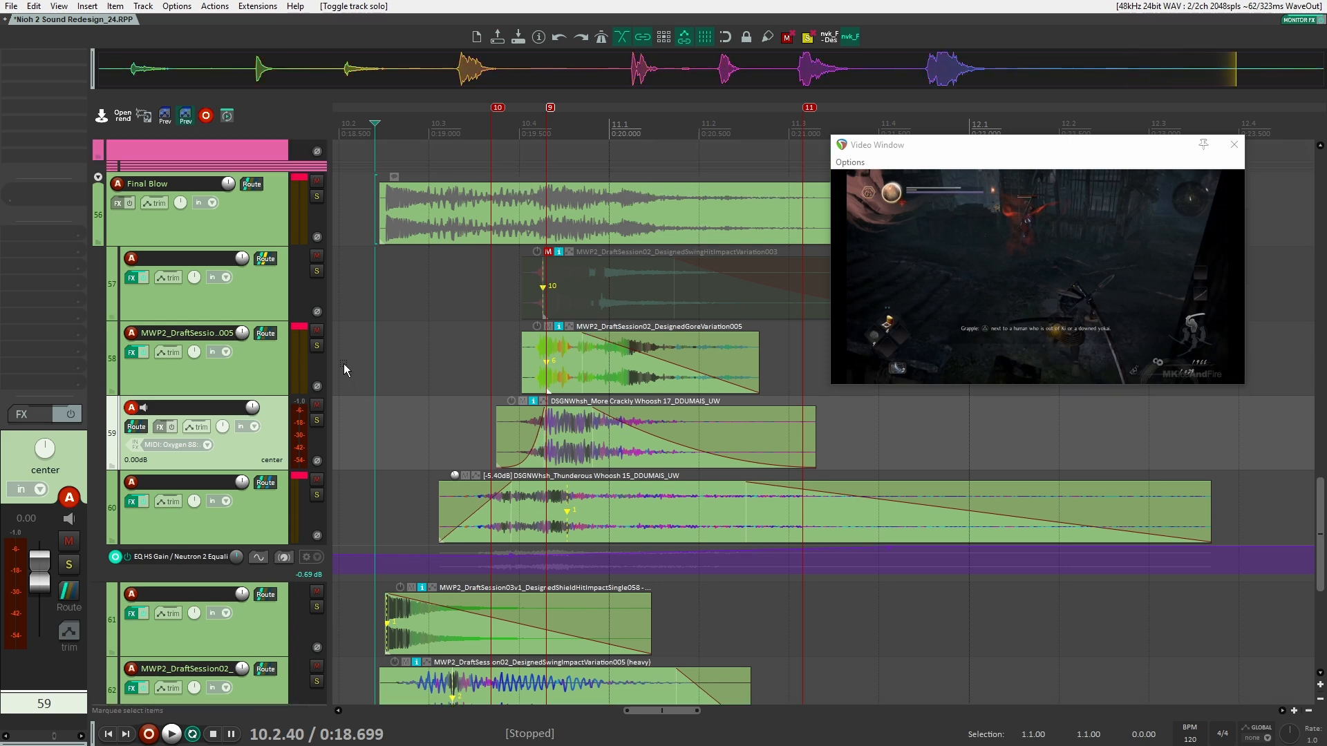
click(98, 177)
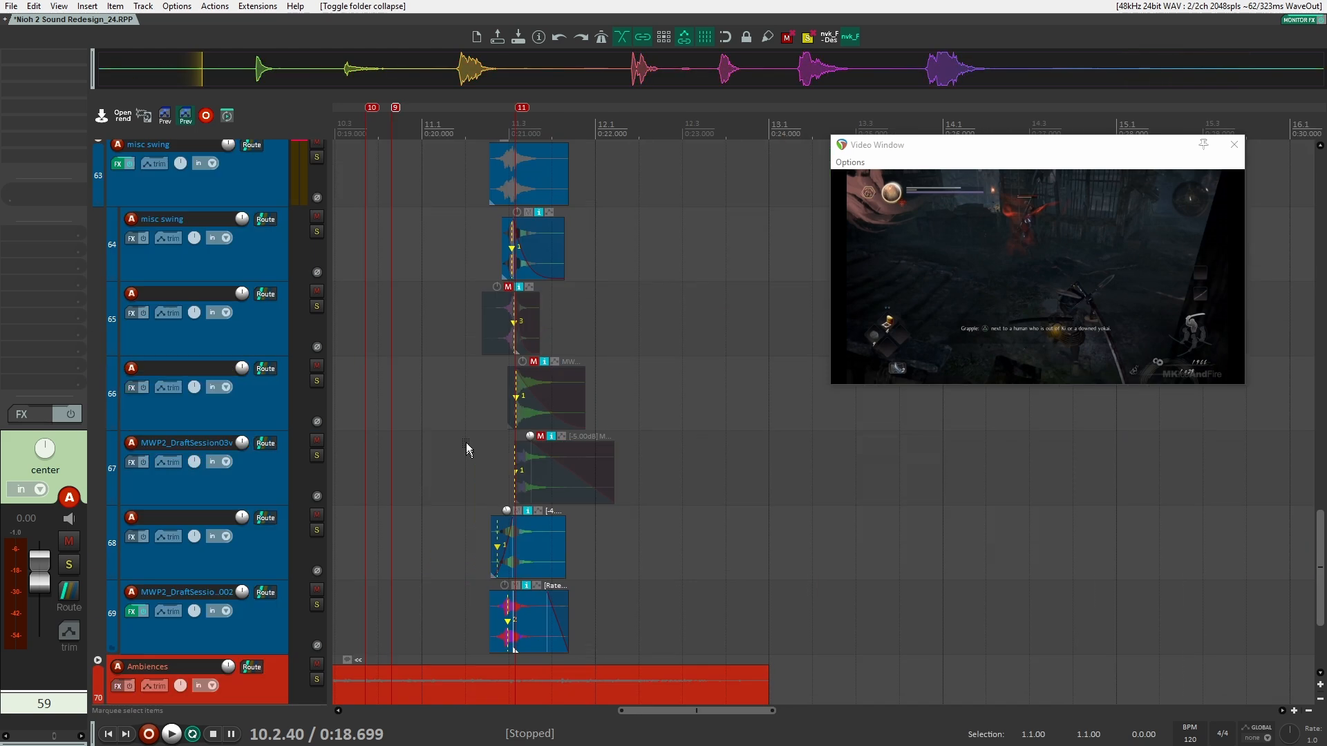
scroll(468, 441, up, 4)
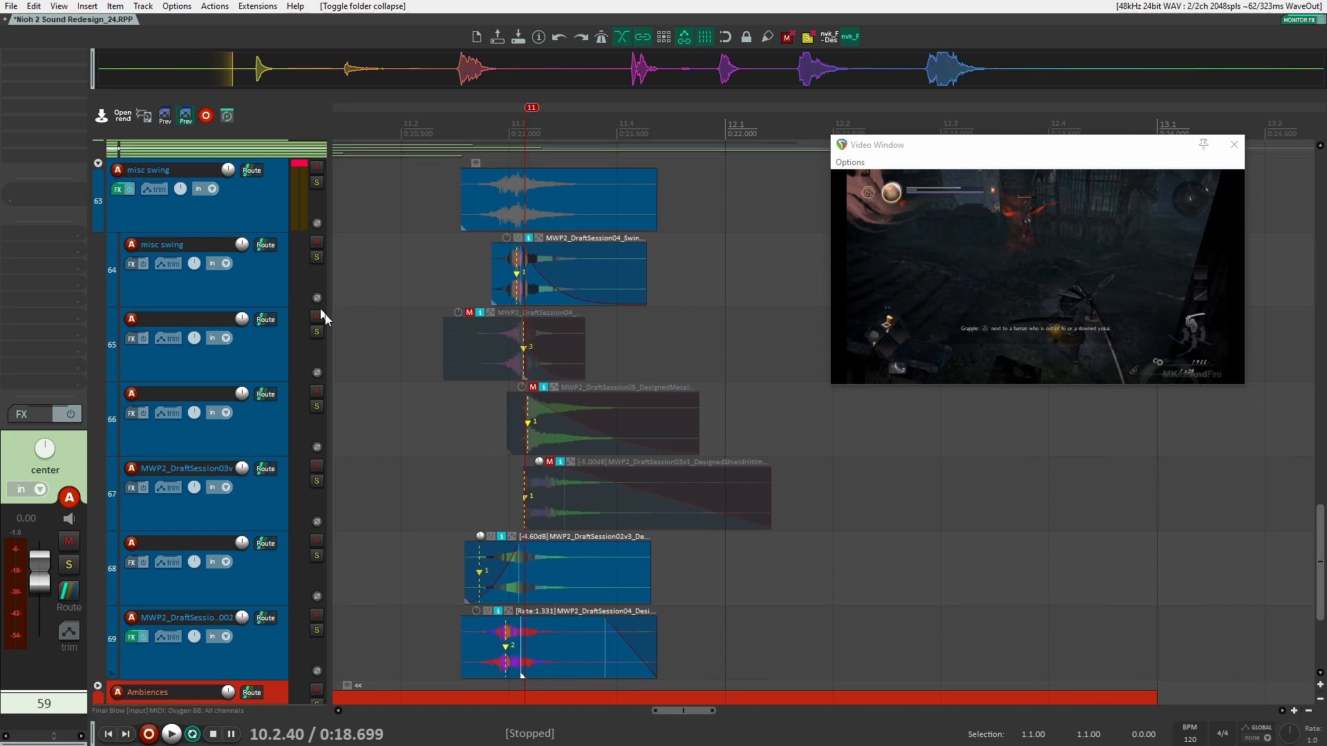
scroll(320, 310, up, 2)
Solo only track 64 inside the misc swing folder and play its MWP2_DraftSession04 swing item from 11.2.76.
click(317, 260)
scroll(442, 331, down, 2)
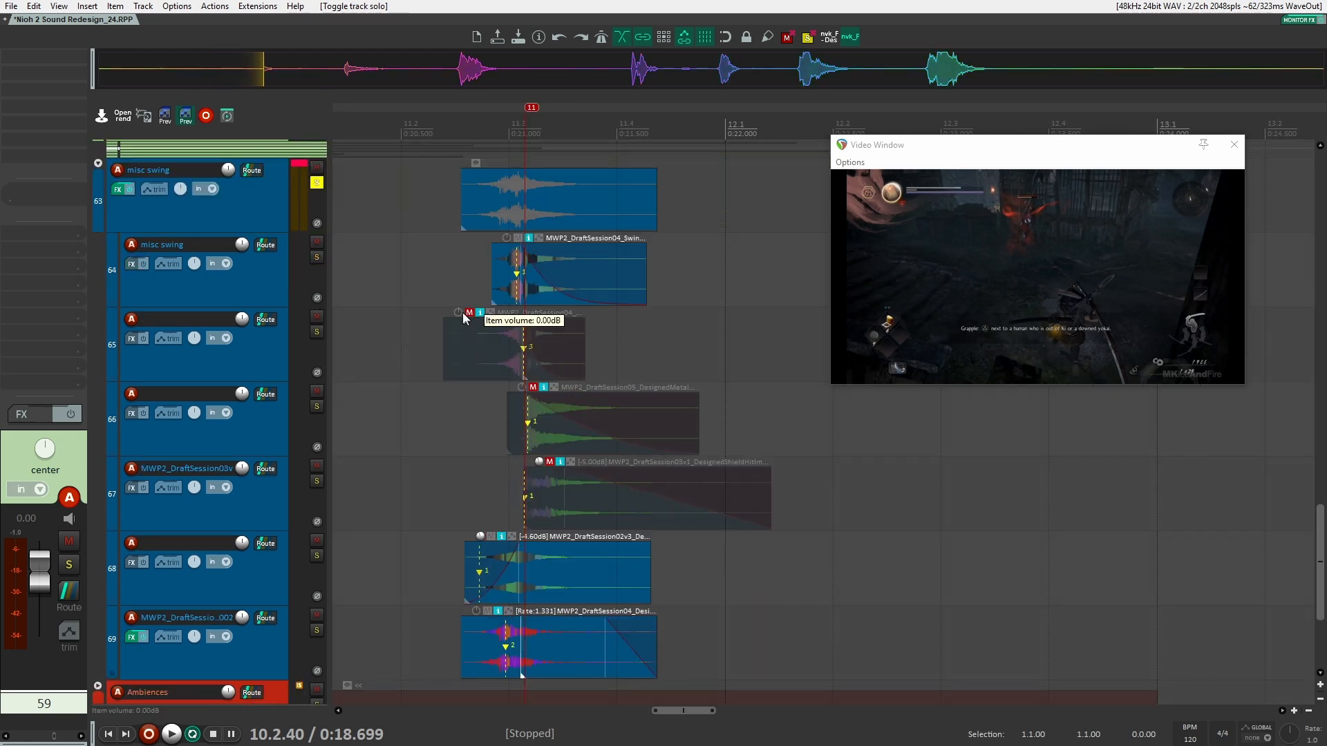
click(457, 277)
click(317, 257)
click(317, 183)
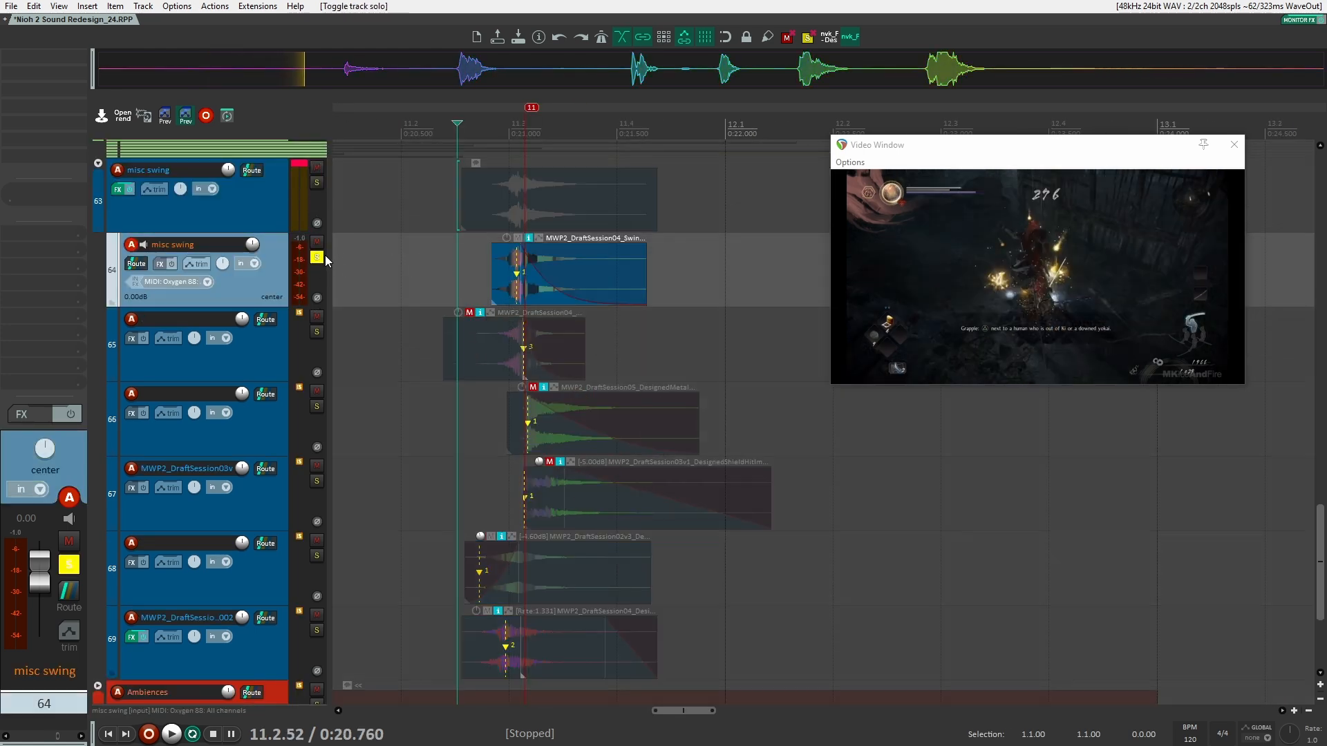
click(483, 270)
key(space)
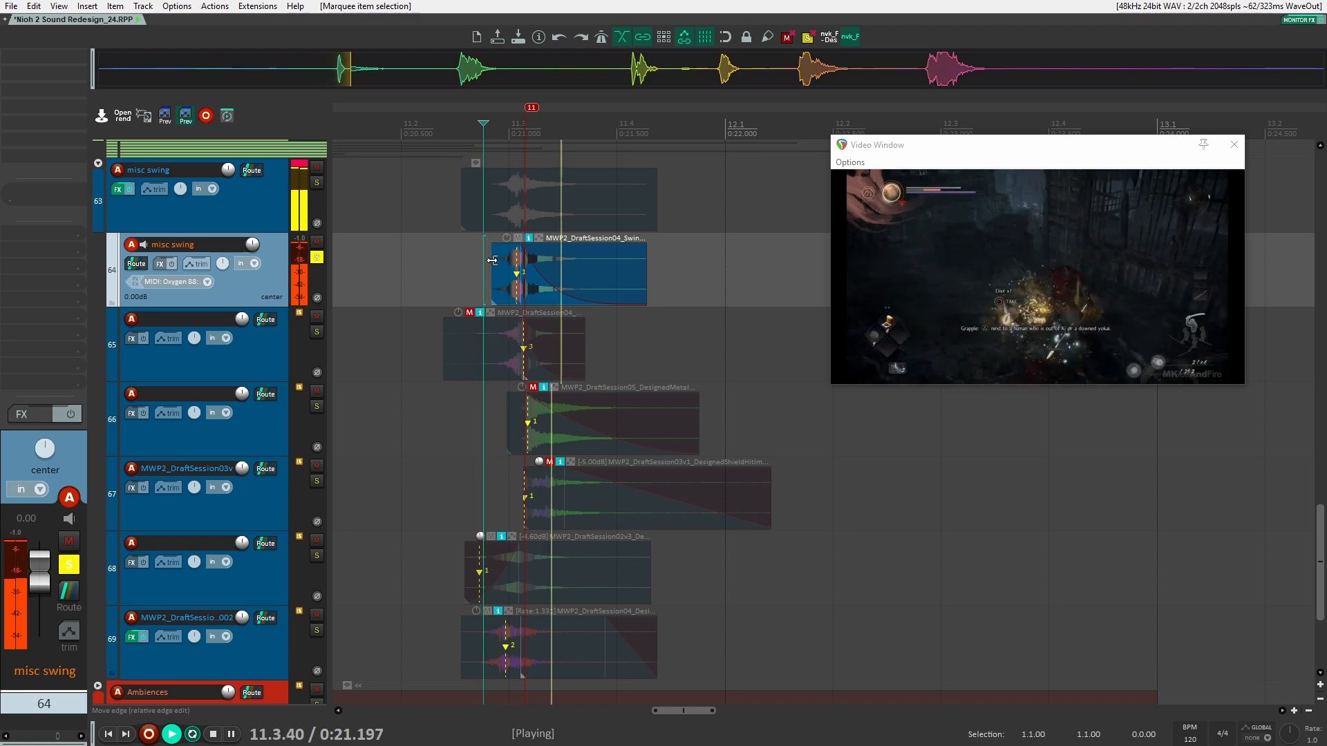
key(space)
Switch the solo from track 64 to track 68 and play its MWP2_DraftSession02v3 item from 11.2.76.
click(318, 257)
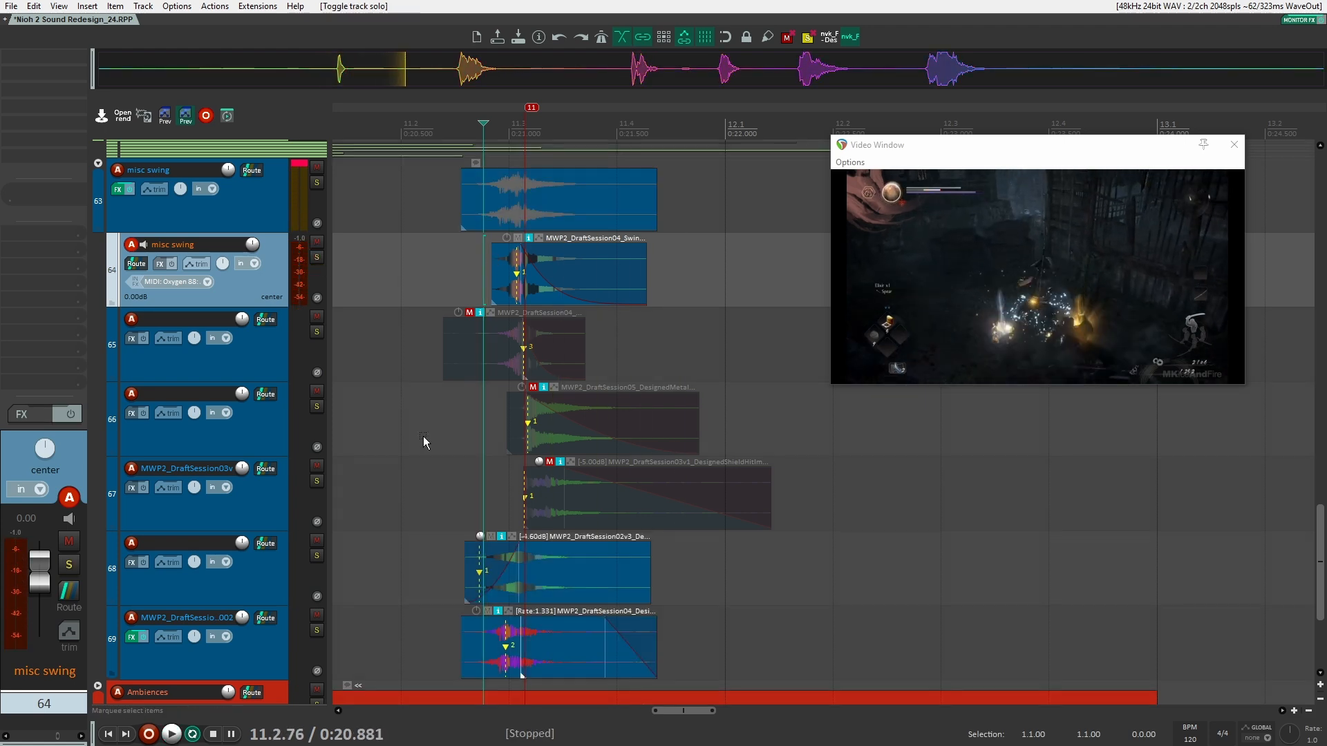
scroll(423, 437, down, 3)
click(316, 342)
key(space)
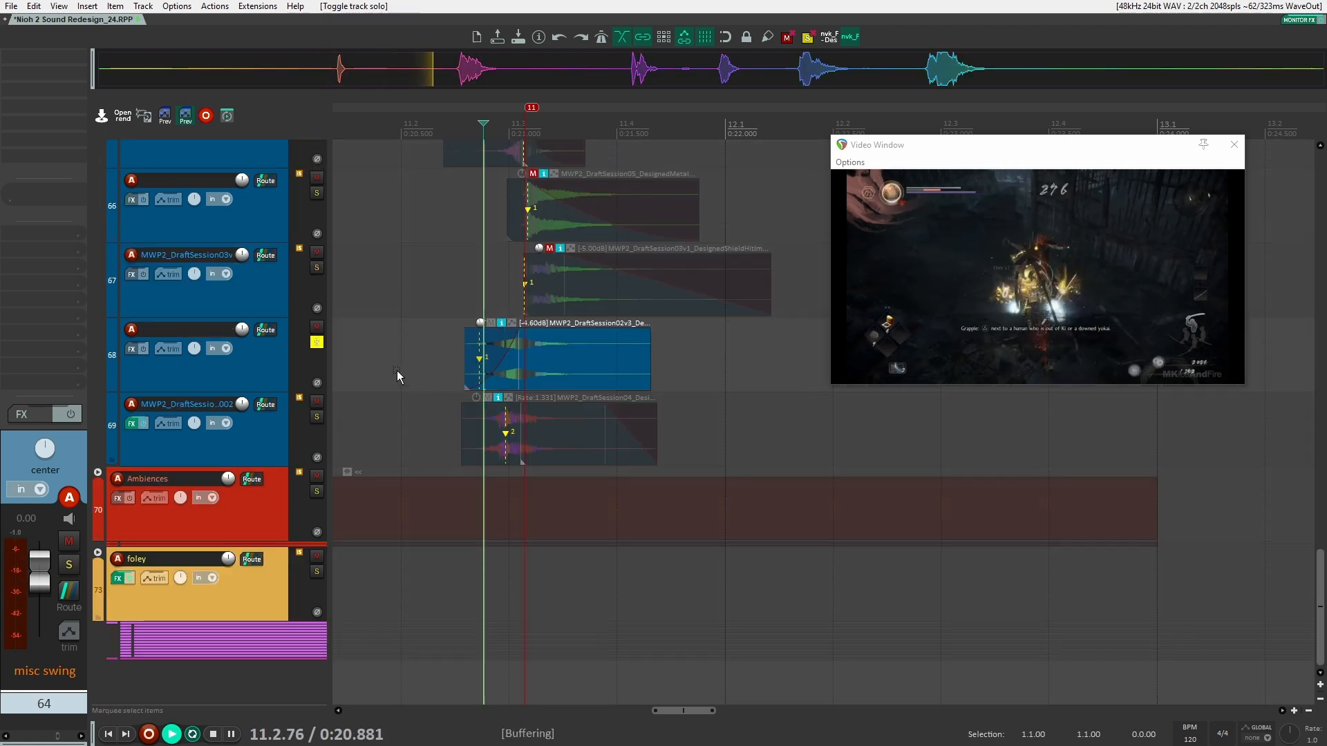
key(space)
Switch the solo from track 68 to track 69 and play its rate-changed MWP2_DraftSession04 item from 11.2.40.
click(324, 343)
click(317, 417)
click(317, 342)
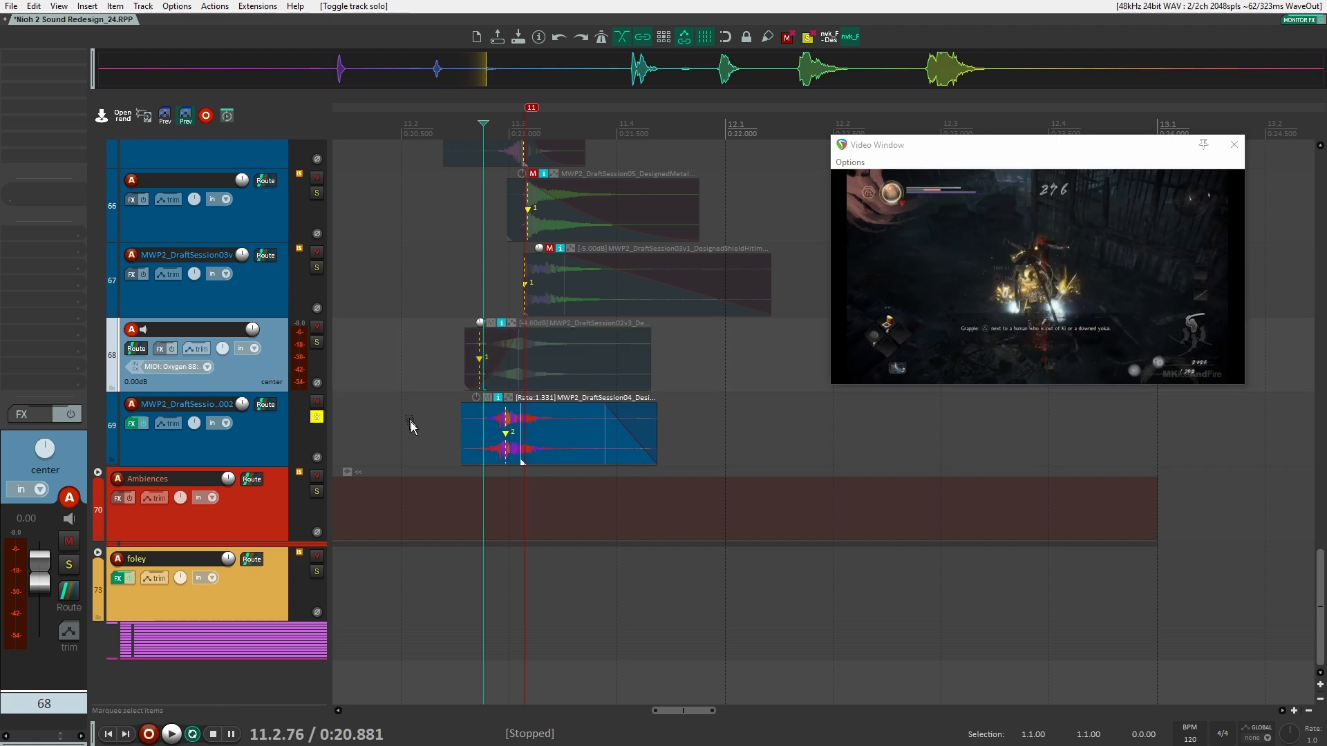
click(445, 441)
key(space)
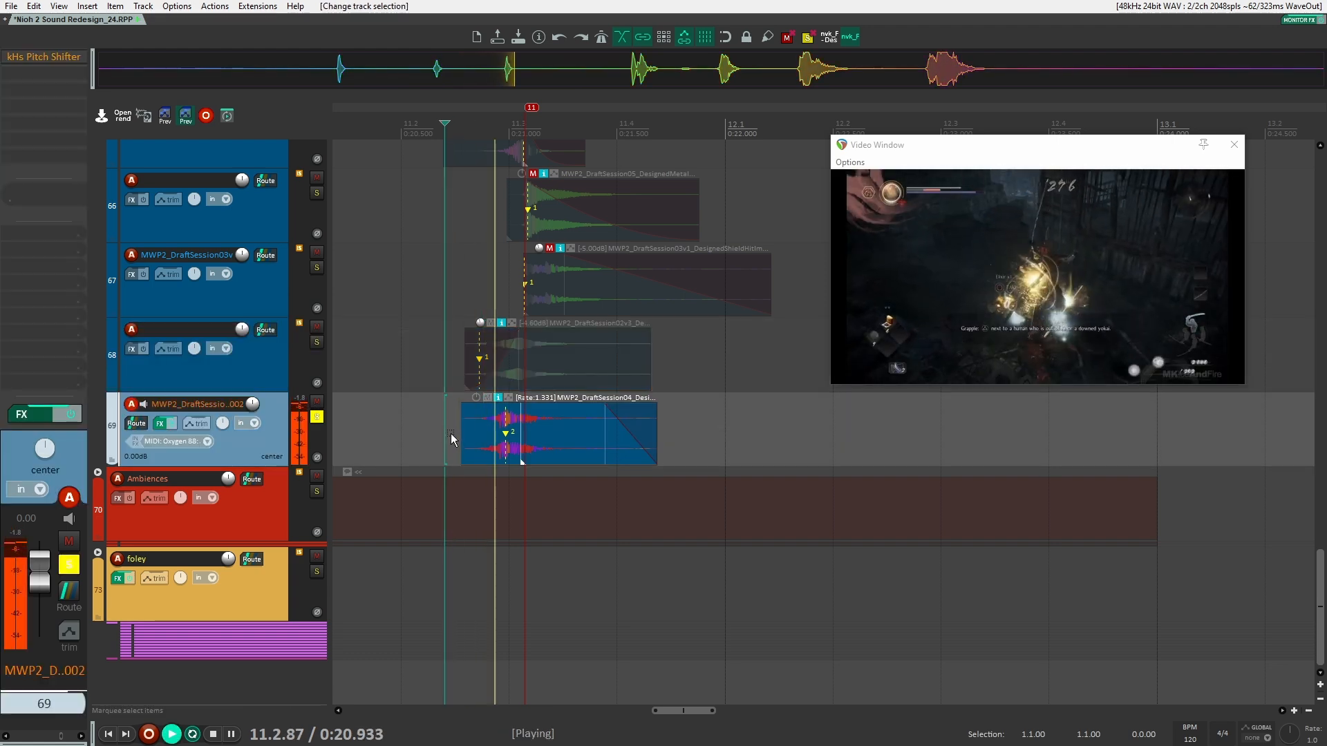
key(space)
Add tracks 68 and 64 to the solo of track 69 and play the three swing layers together from 11.2.40.
click(317, 342)
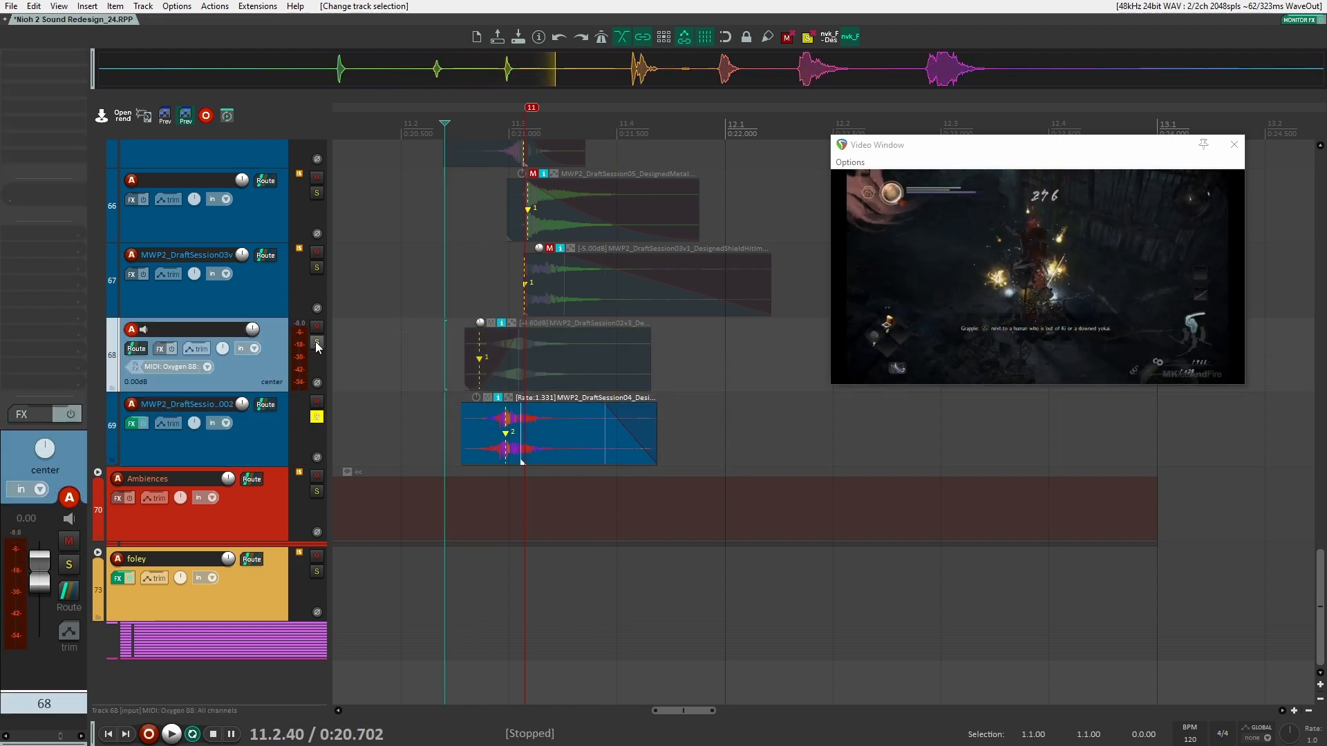
scroll(373, 405, up, 5)
click(316, 491)
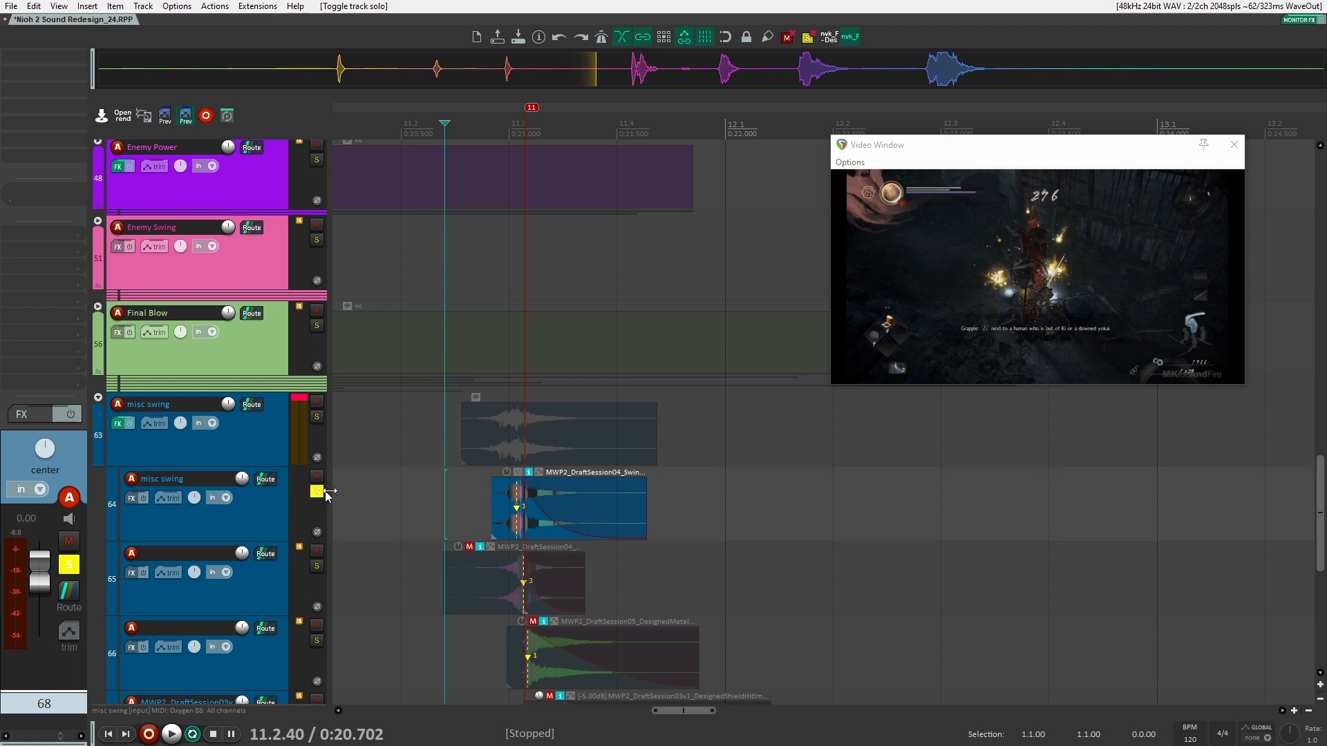
key(space)
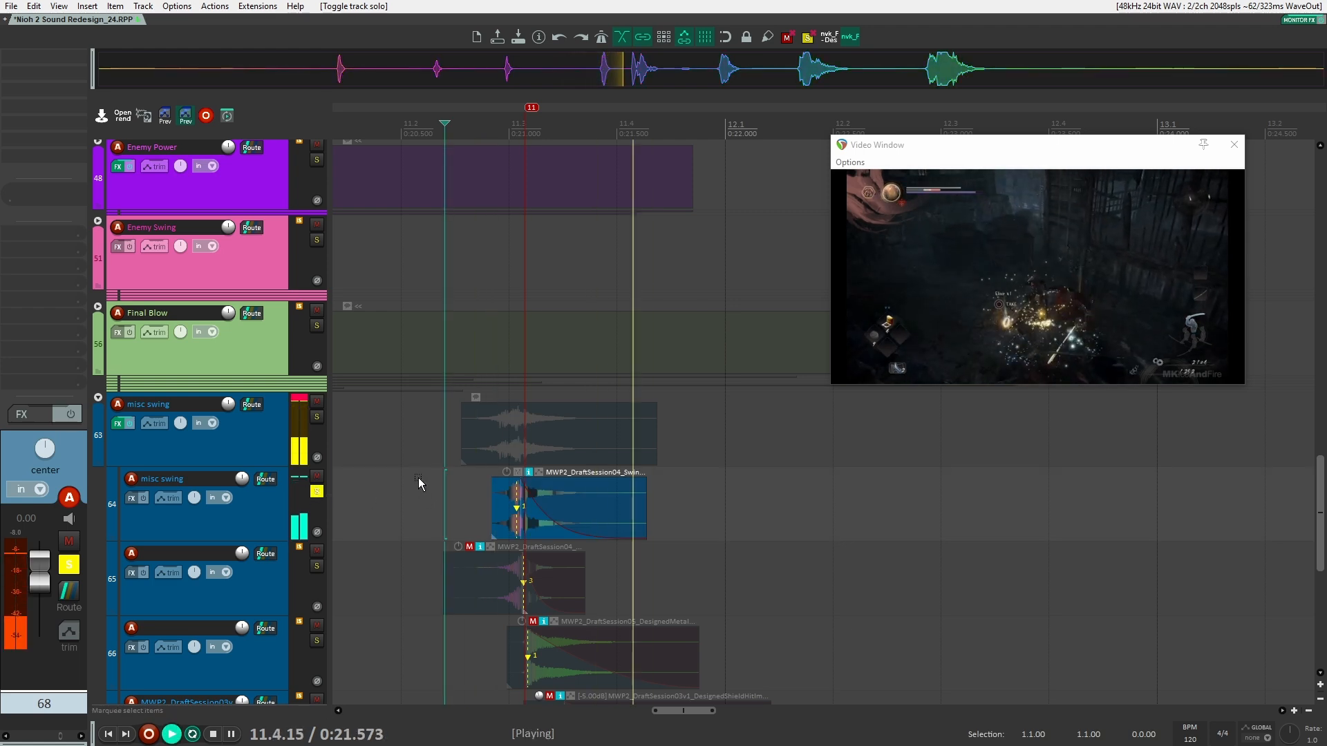